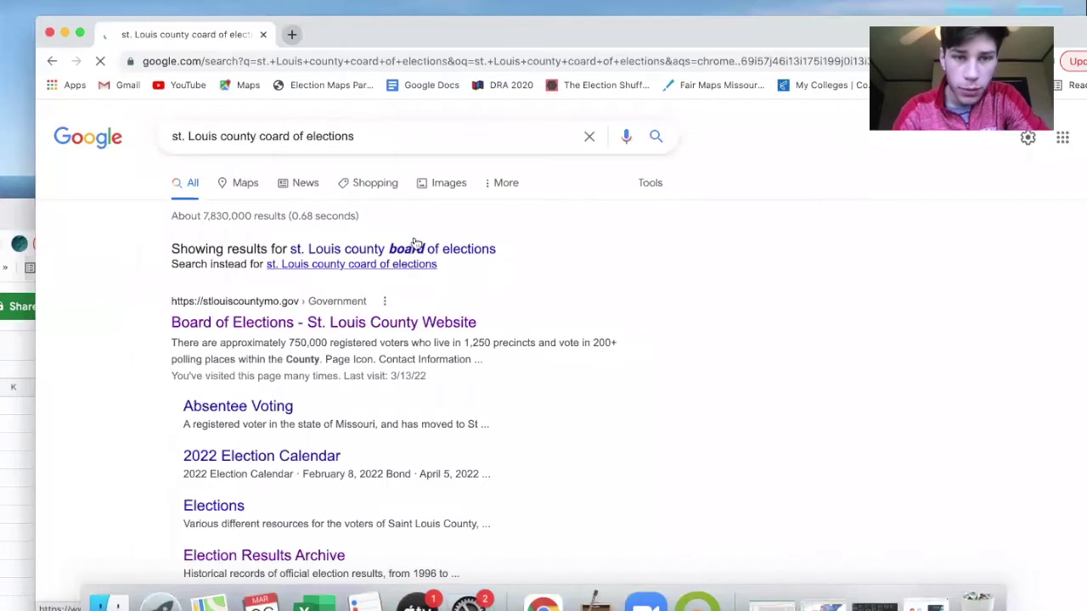
Open the St. Louis County Board of Elections website from the corrected search results and go to its Election Results Archive.
left_click(404, 258)
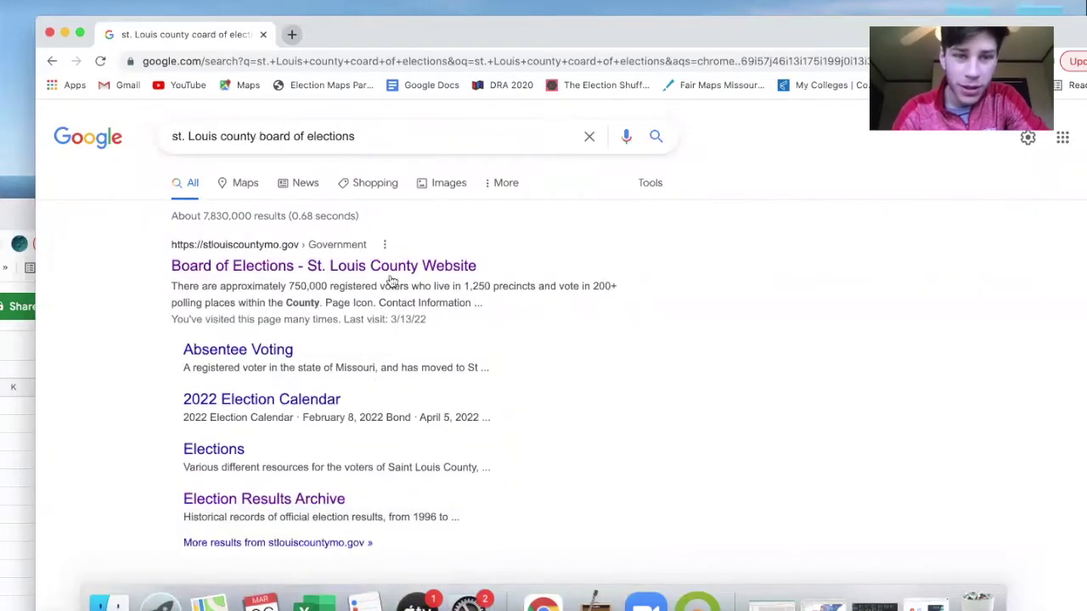
left_click(332, 270)
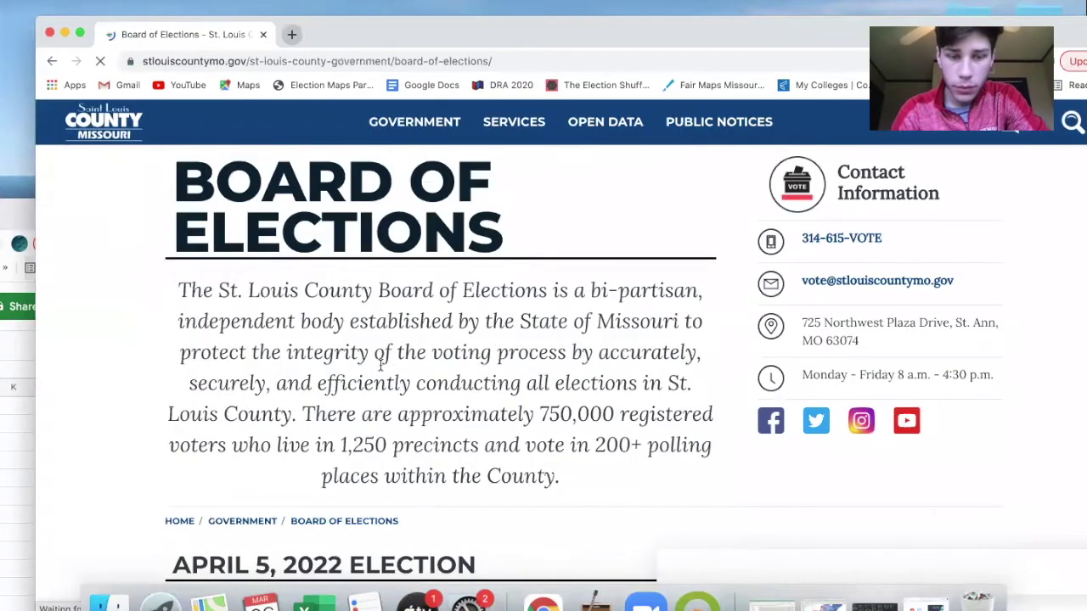
scroll(380, 363, "down", 9)
scroll(383, 370, "down", 14)
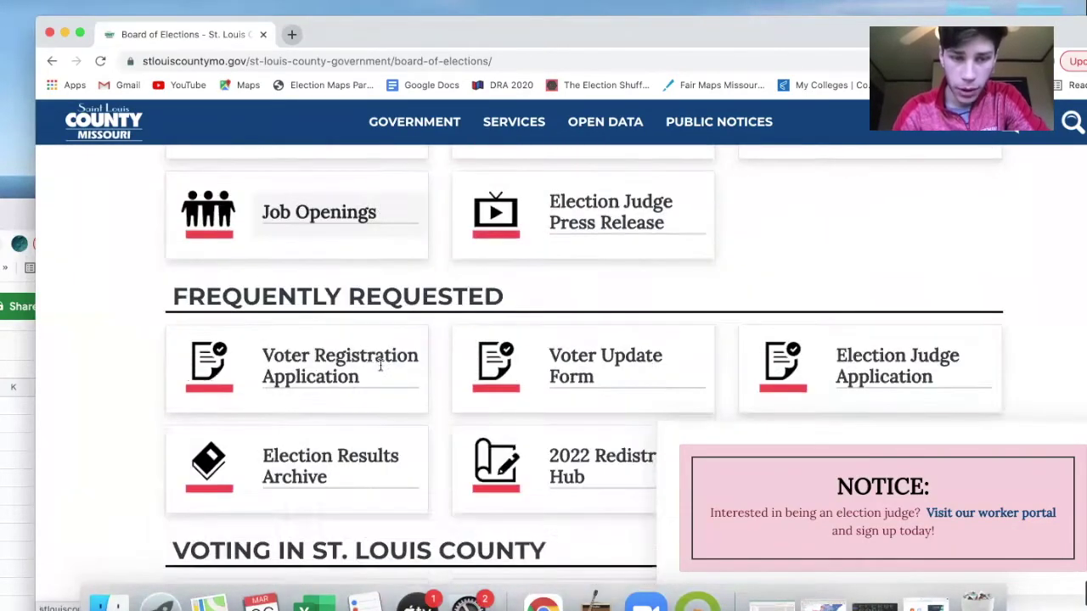
scroll(381, 364, "down", 5)
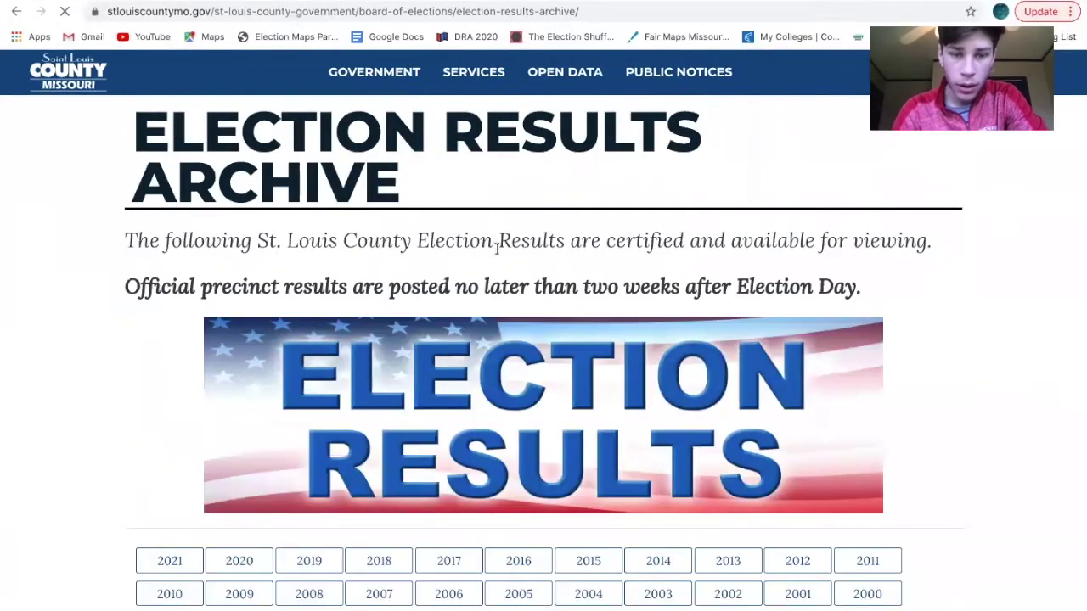
Open the November 3, 2020 General Election results in the archive and download the CSV file.
scroll(496, 248, "down", 2)
left_click(233, 389)
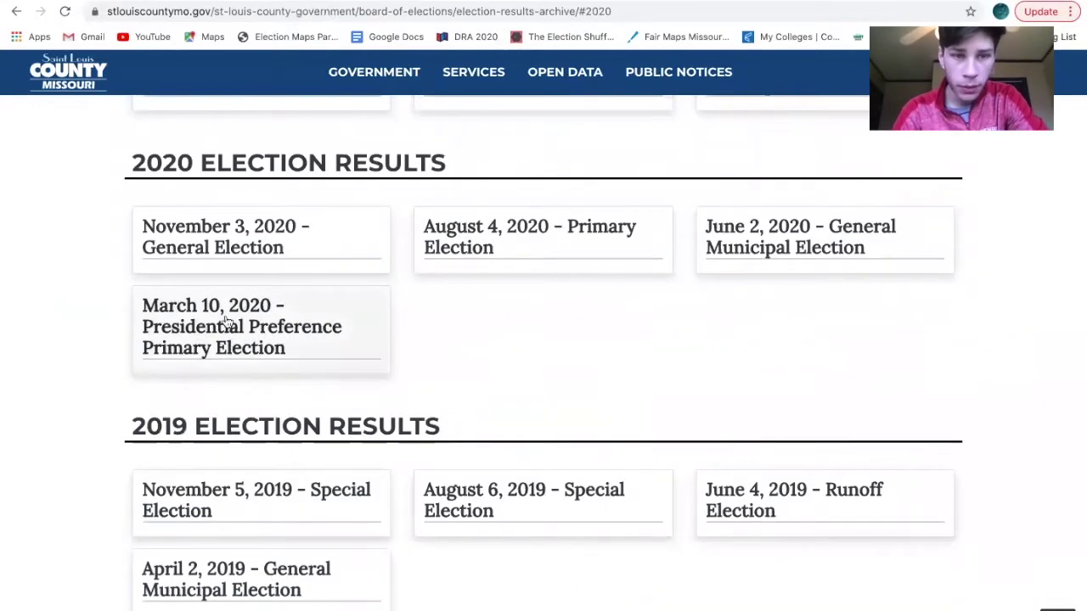
left_click(234, 264)
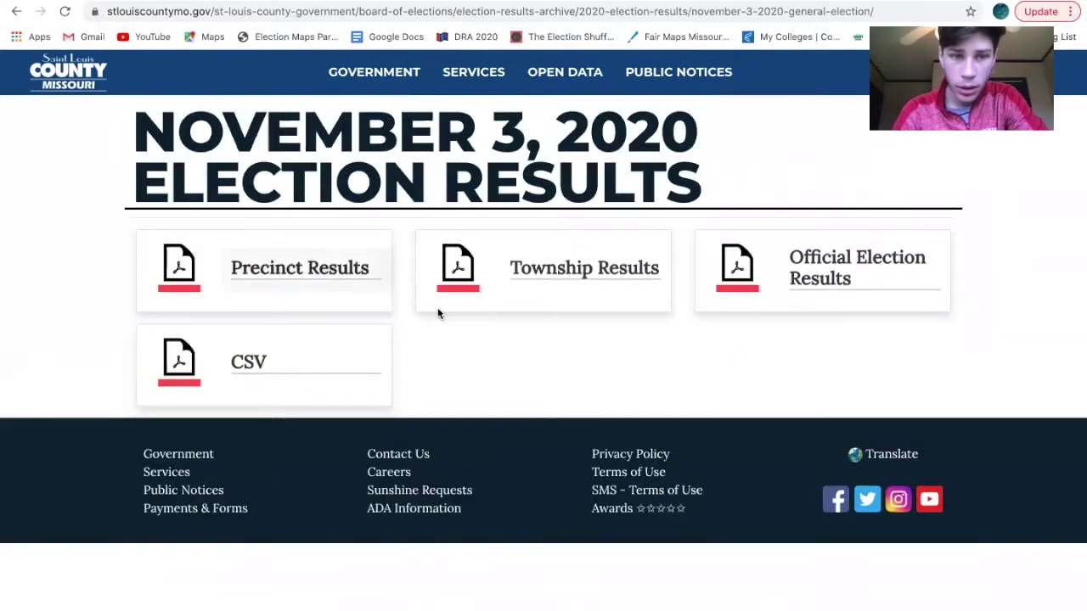
left_click(295, 362)
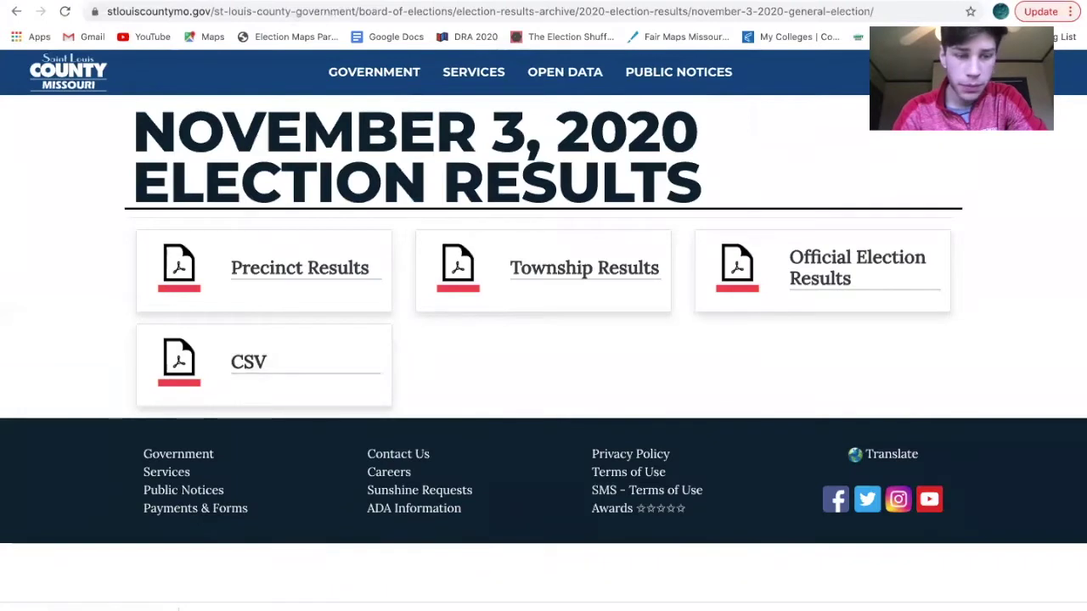
Place the downloaded 112020Detailed CSV file on the desktop and open it with Microsoft Excel.
mouse_move(47, 1)
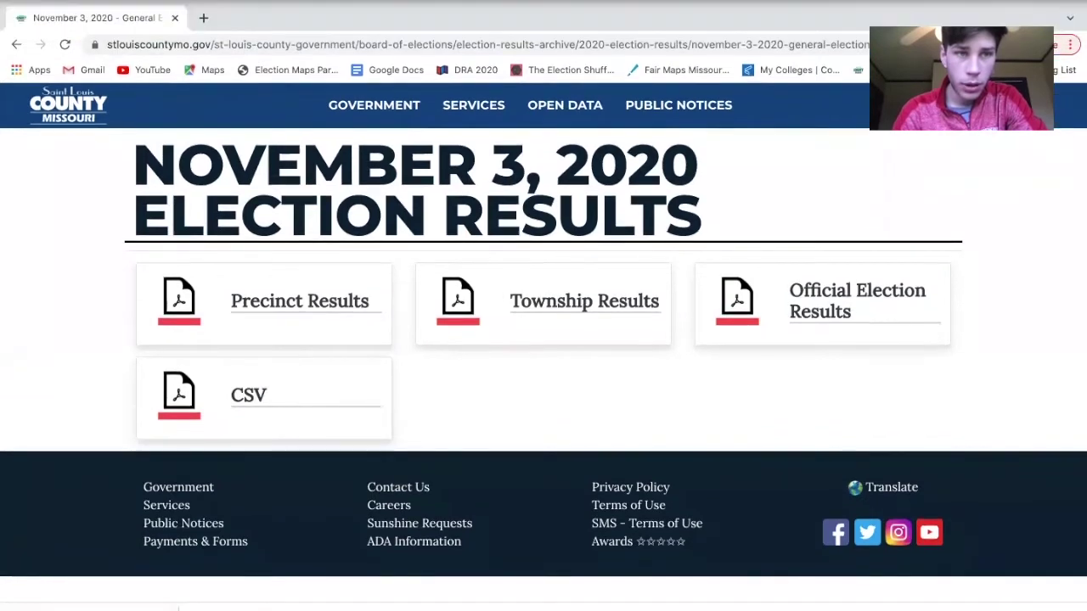
left_click(43, 1)
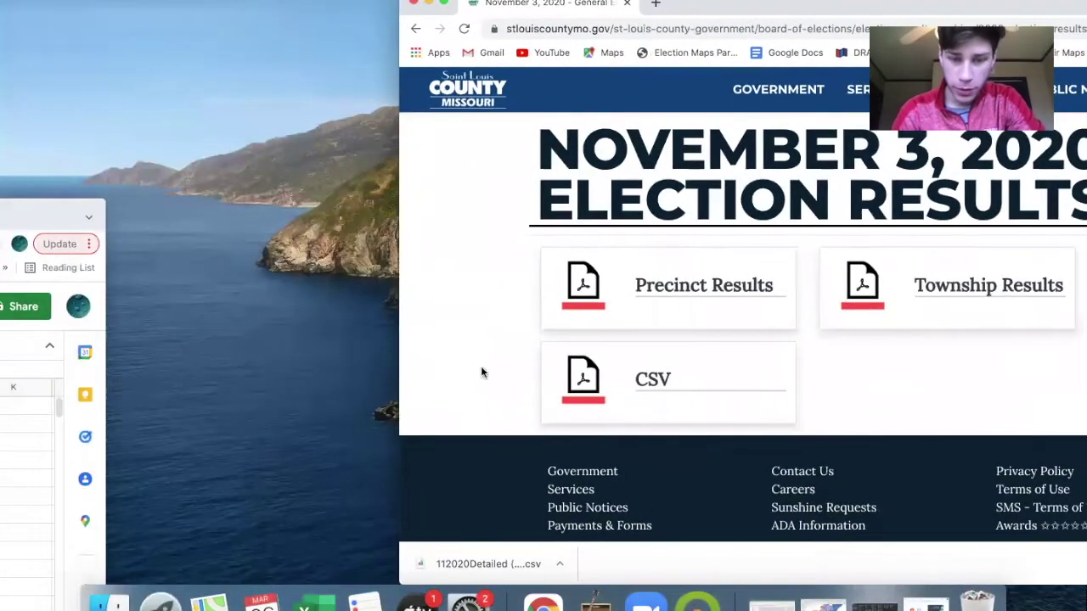
left_click_drag(463, 563, 195, 146)
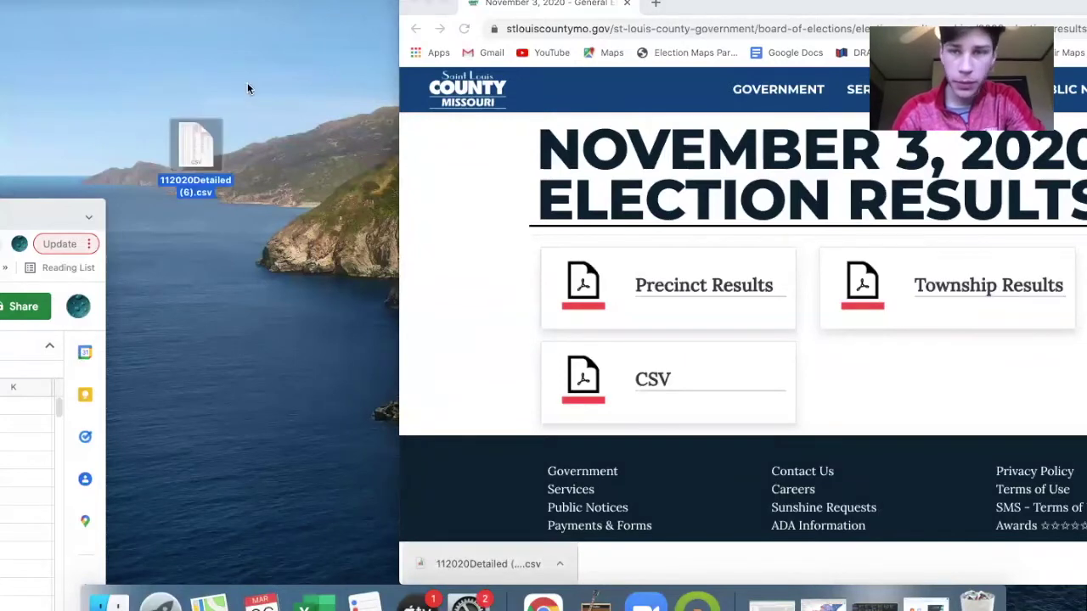
right_click(198, 153)
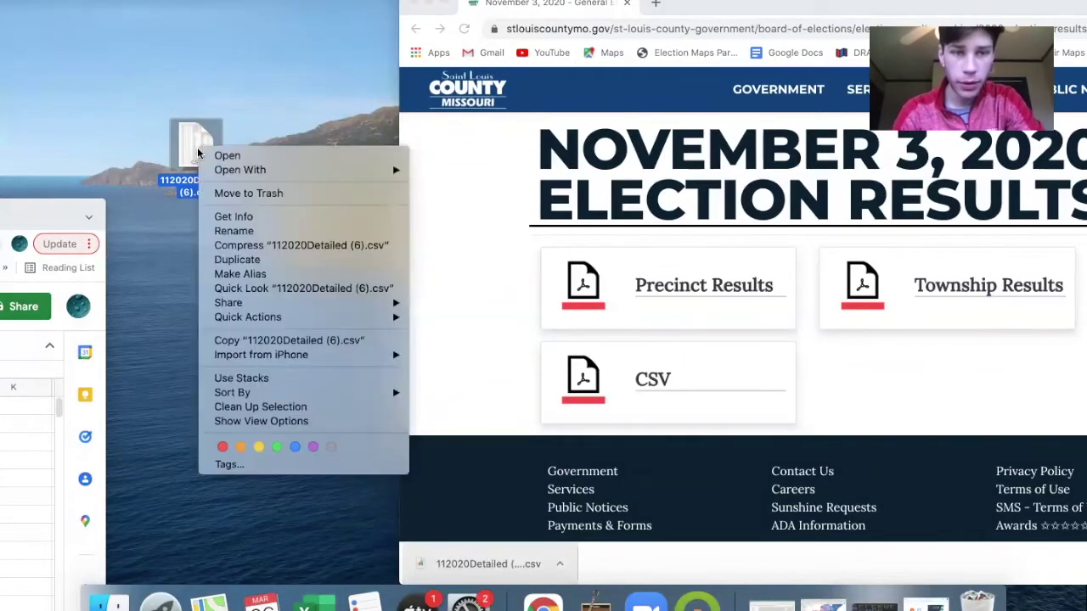
mouse_move(263, 171)
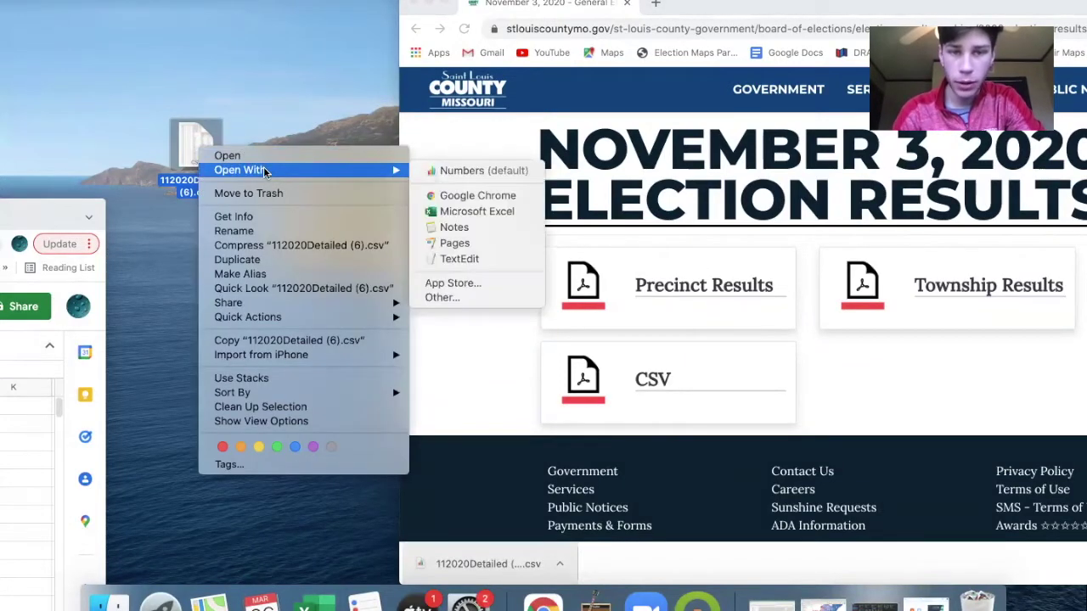
left_click(491, 219)
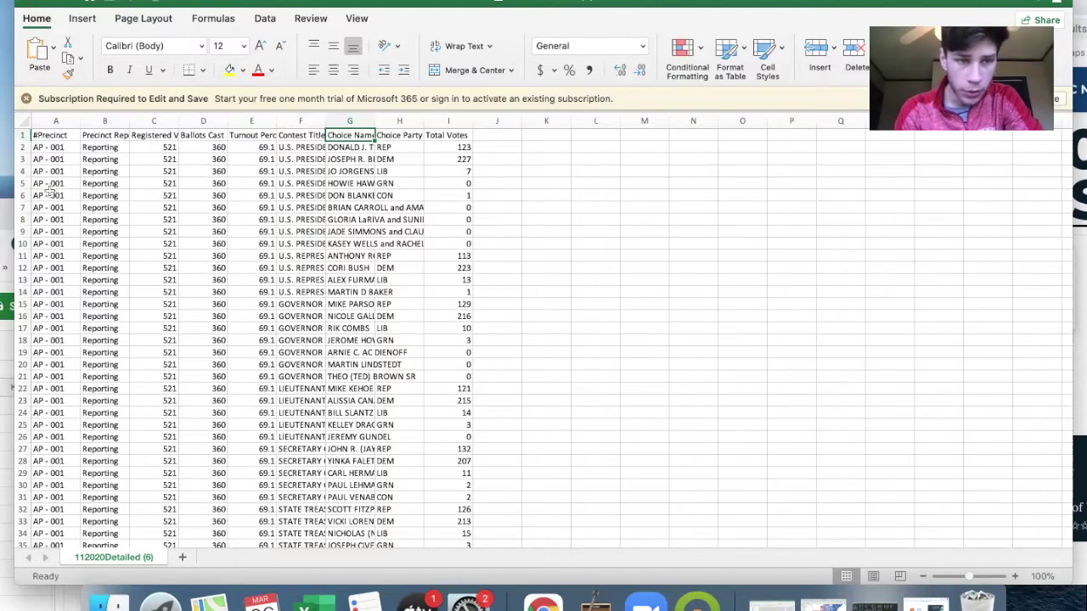
Examine how the choice party, contest title and precinct columns are organised across the rows of the first precincts.
left_click_drag(403, 168, 401, 412)
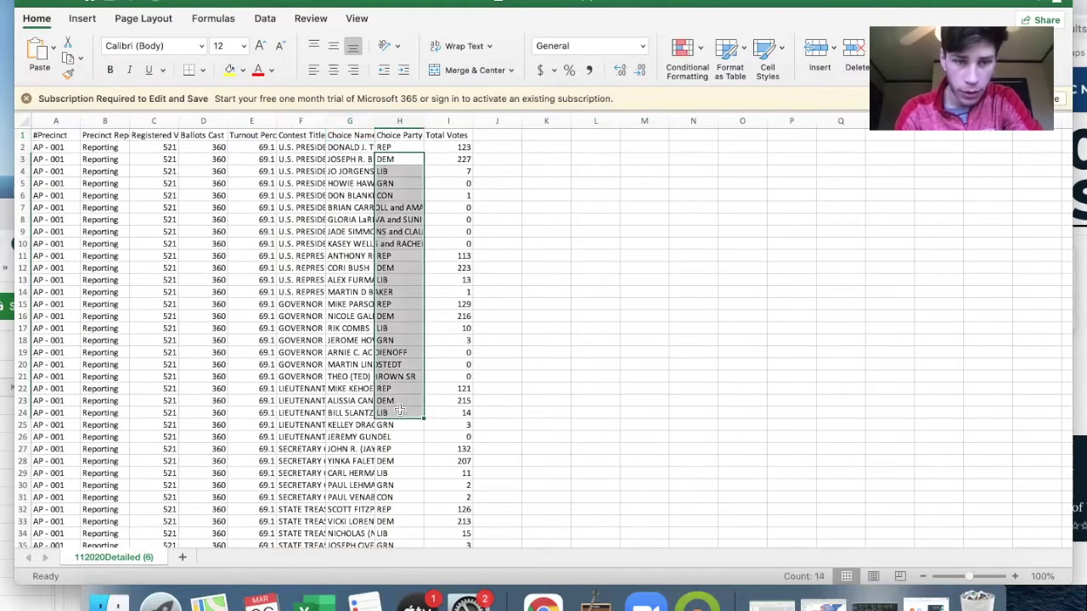
left_click_drag(302, 181, 310, 334)
scroll(302, 474, "down", 5)
left_click(307, 477)
scroll(311, 336, "down", 5)
left_click_drag(312, 440, 312, 324)
scroll(313, 325, "down", 1)
scroll(313, 324, "down", 5)
scroll(89, 367, "down", 7)
left_click_drag(56, 420, 60, 272)
scroll(63, 274, "down", 7)
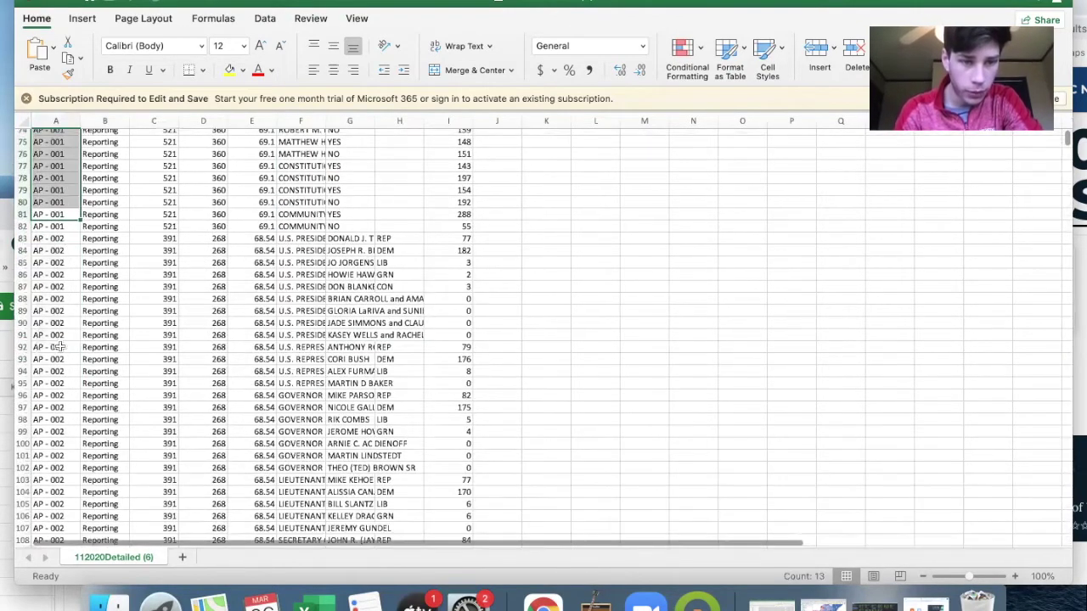
scroll(63, 427, "up", 20)
Turn on filtering for the header row of the election results sheet.
left_click(370, 136)
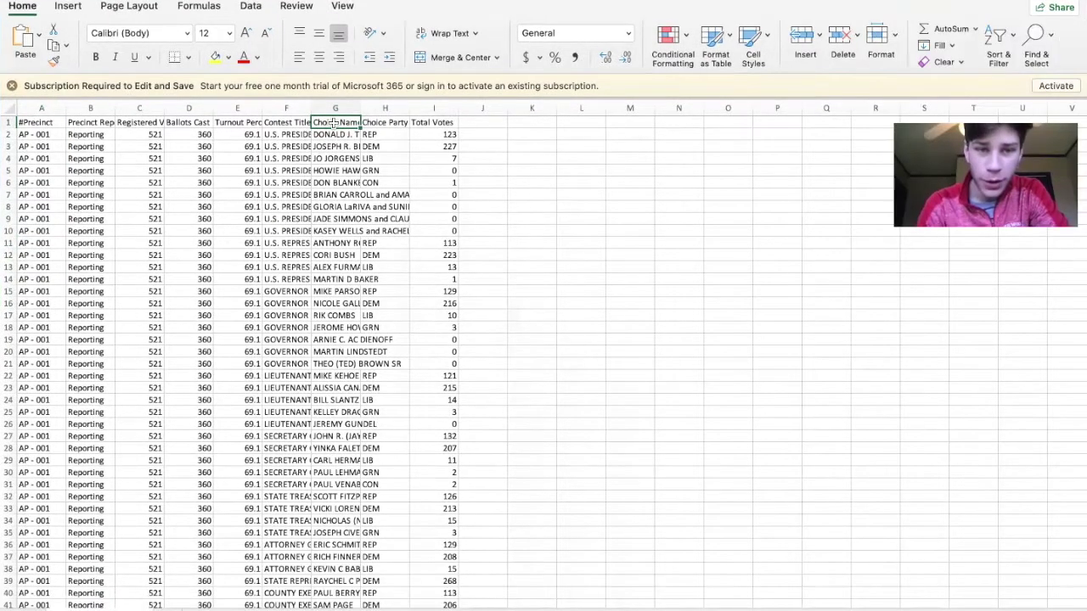
left_click(1001, 38)
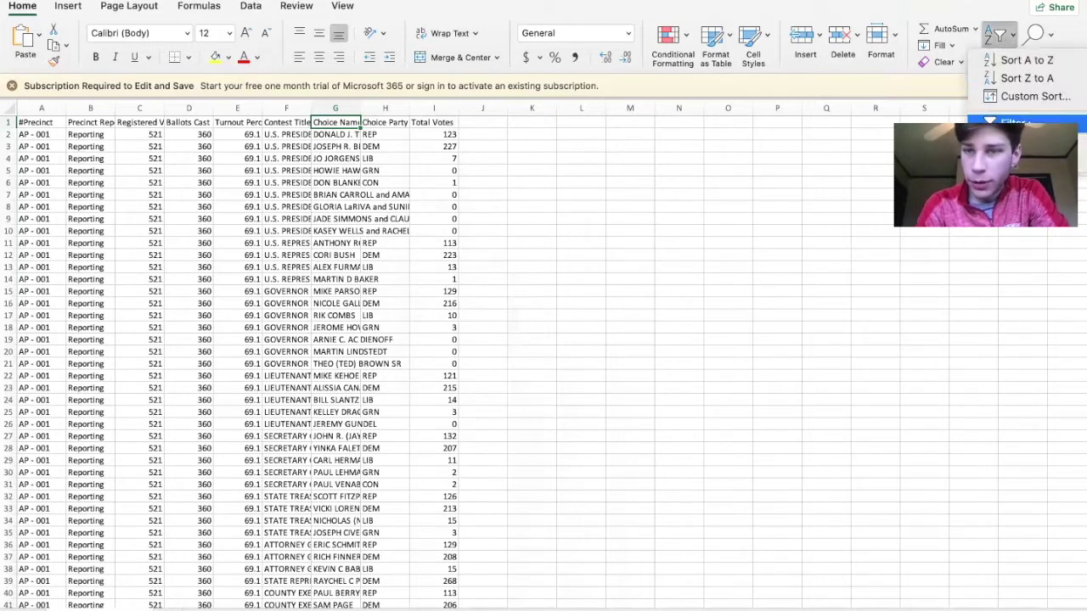
left_click(1013, 125)
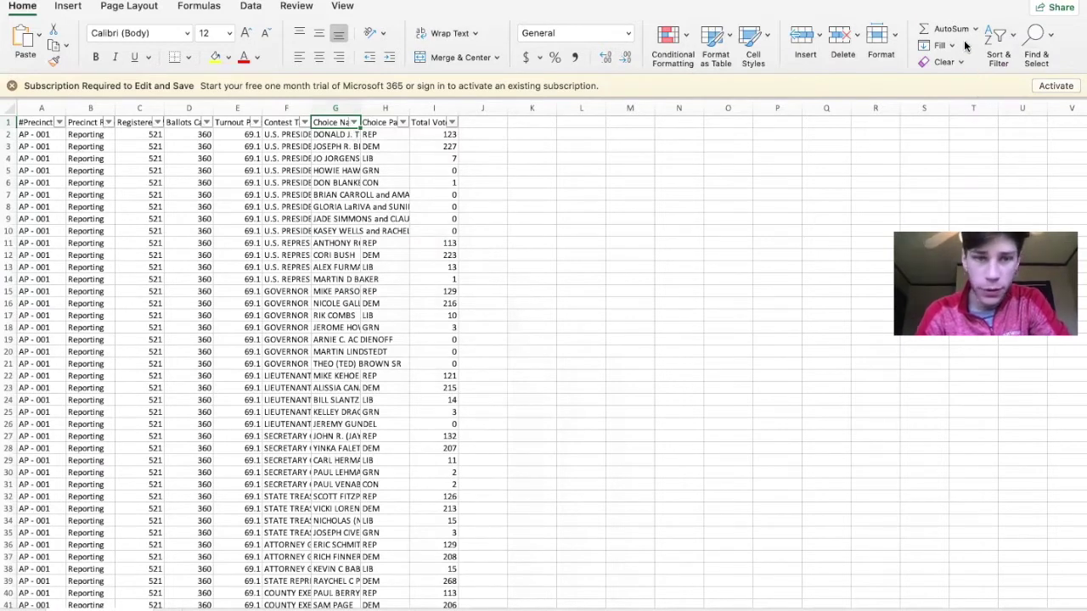
Filter the Choice Name column to rows that equal DONALD J. TRUMP and MICHAEL R. PENCE.
left_click(352, 121)
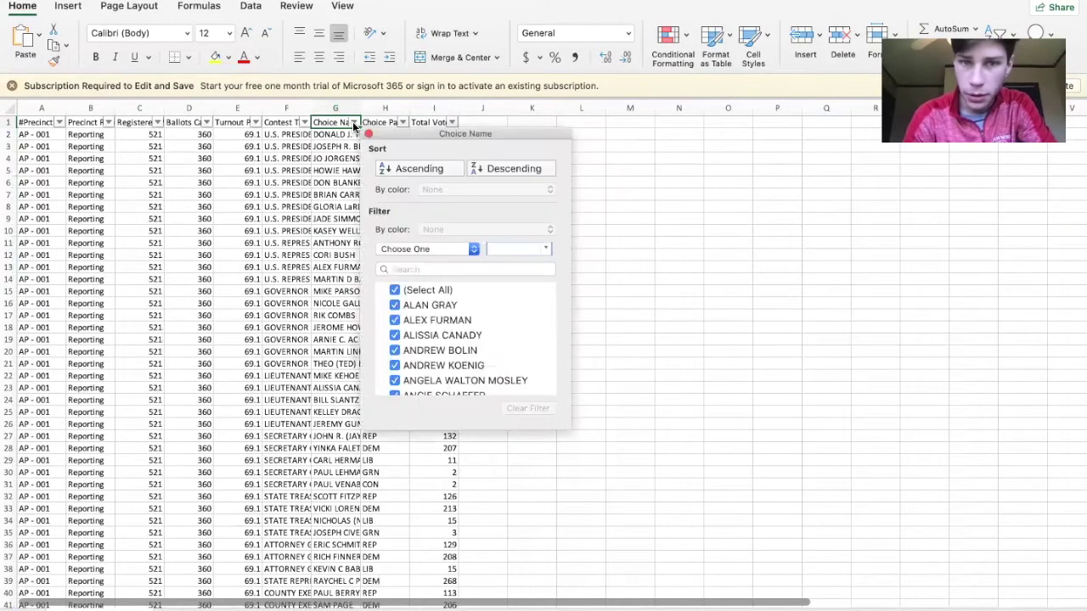
left_click(464, 255)
left_click(447, 270)
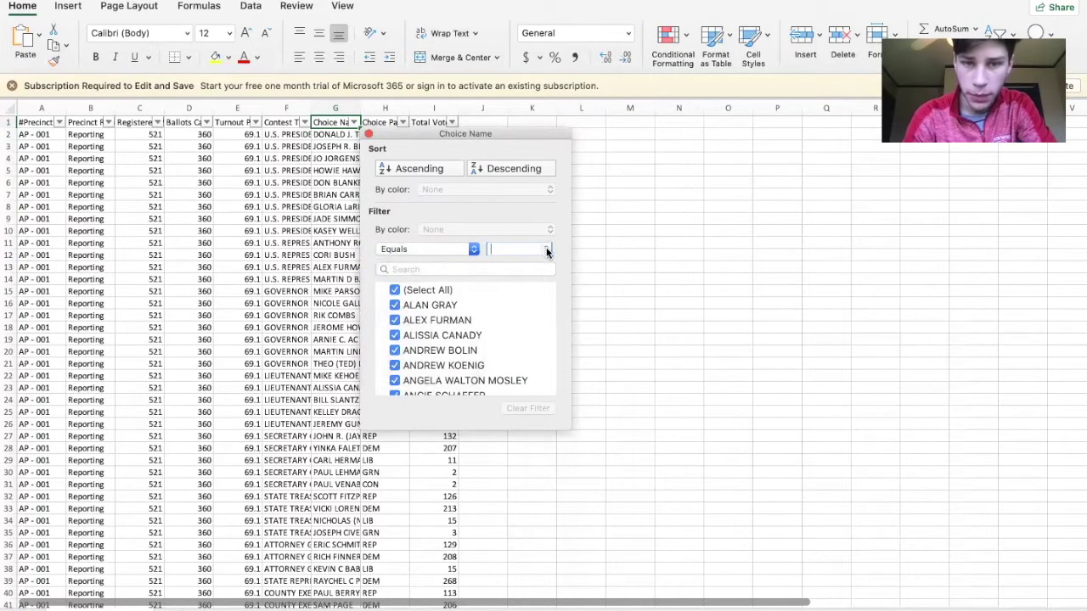
left_click(547, 249)
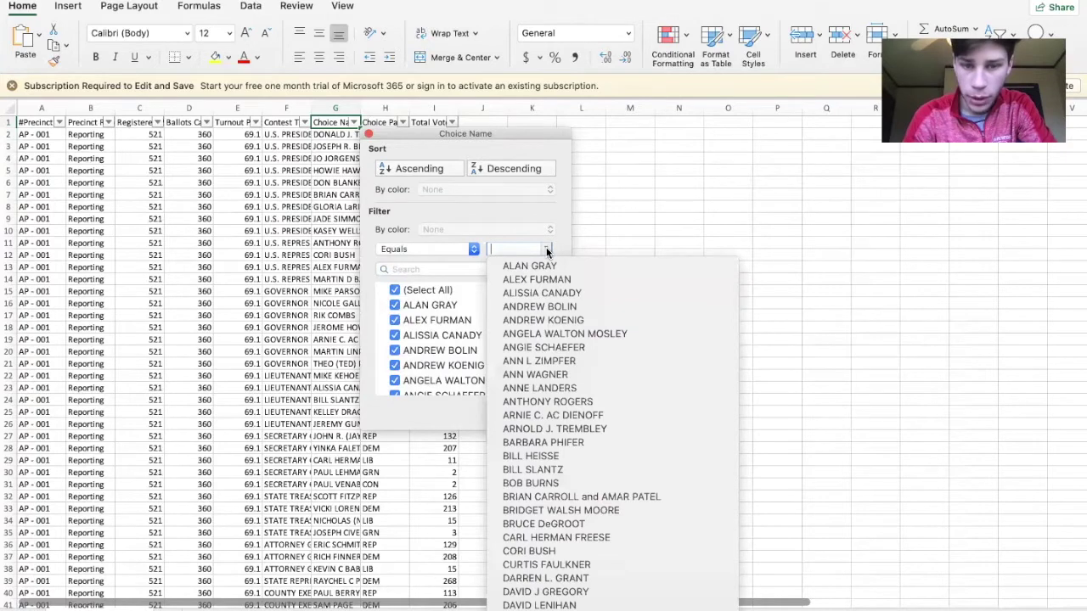
scroll(546, 441, "down", 10)
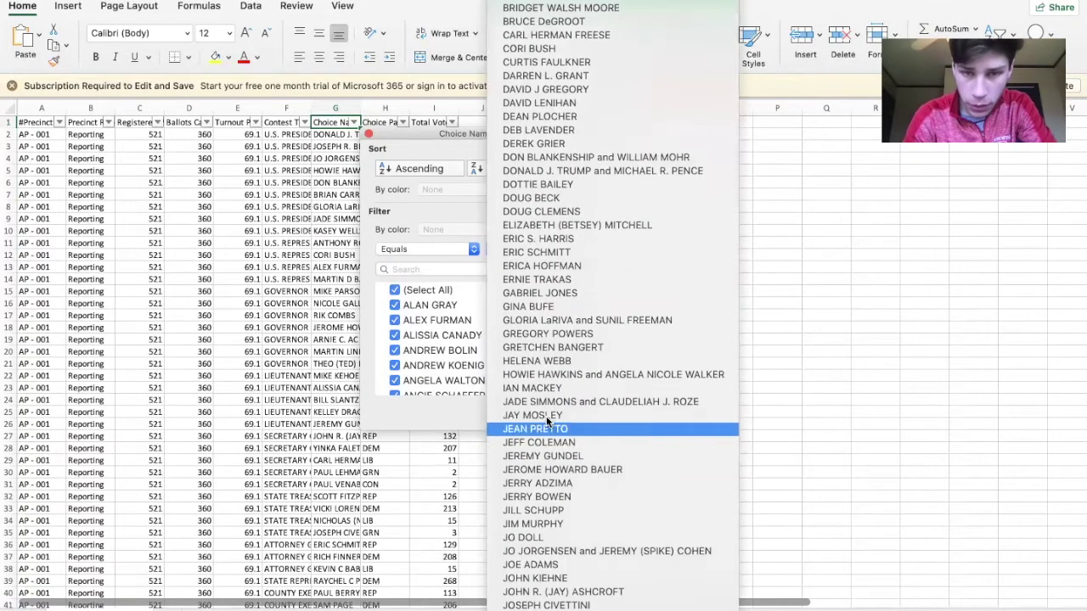
left_click(556, 170)
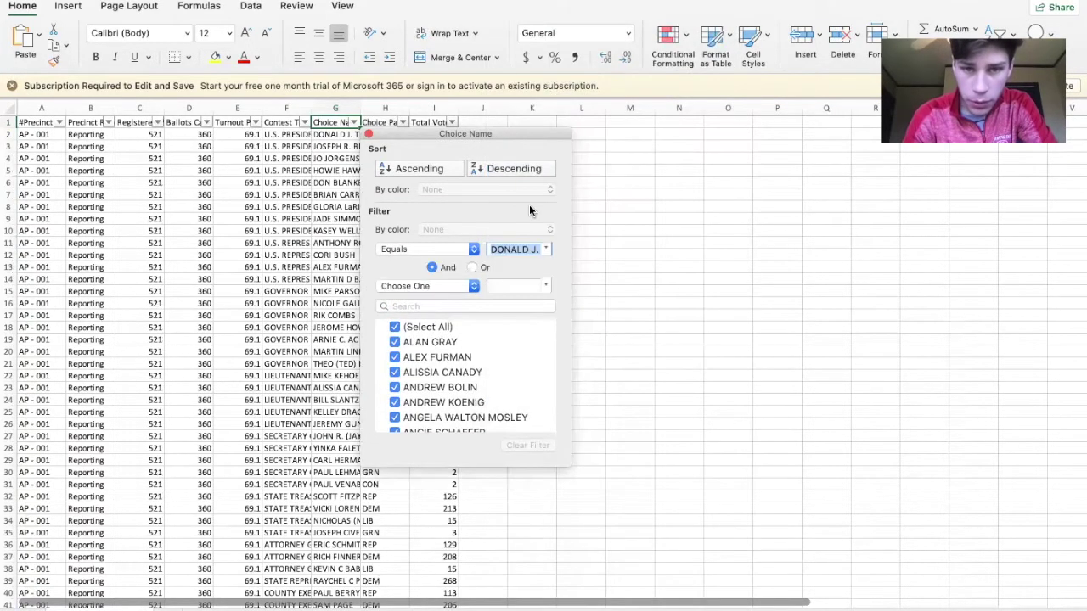
Add an Or condition to the Choice Name filter that equals JOSEPH R. BIDEN and KAMALA D. HARRIS, and close the filter settings.
left_click(472, 268)
left_click(428, 286)
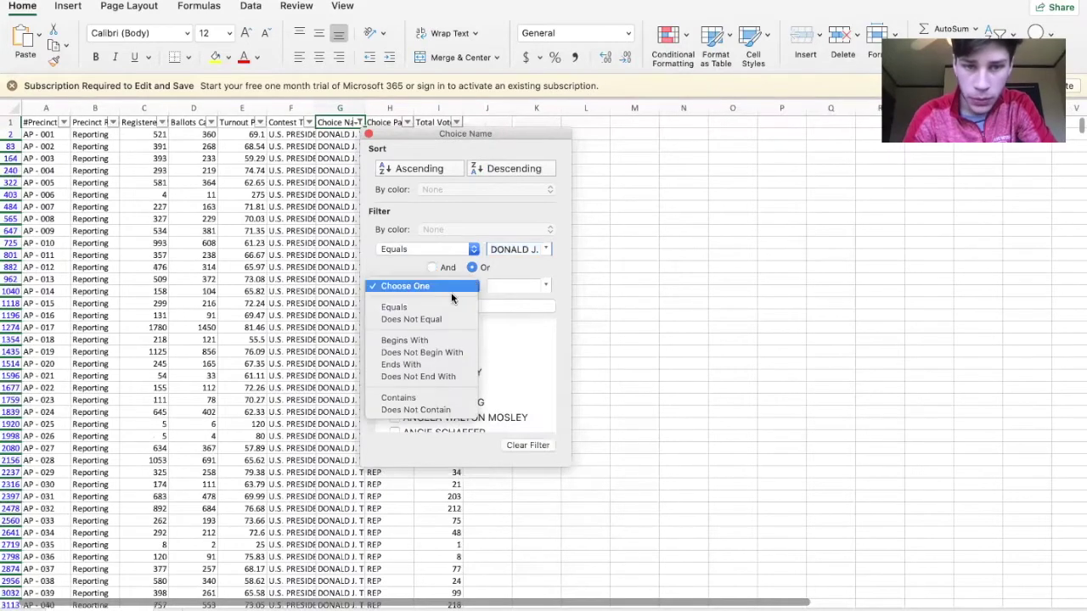
left_click(424, 307)
left_click(547, 287)
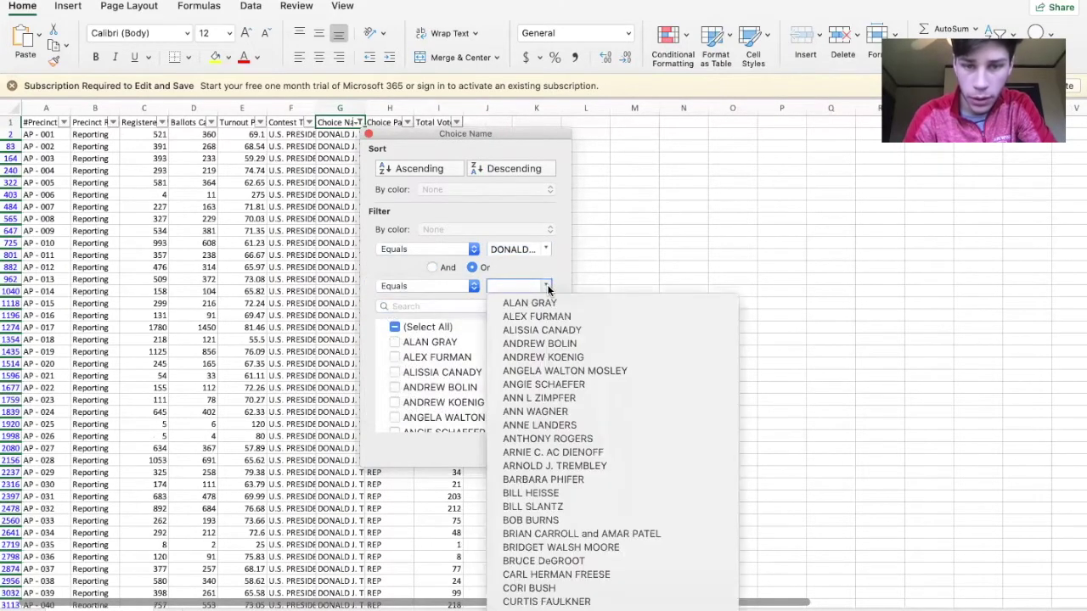
scroll(547, 405, "down", 10)
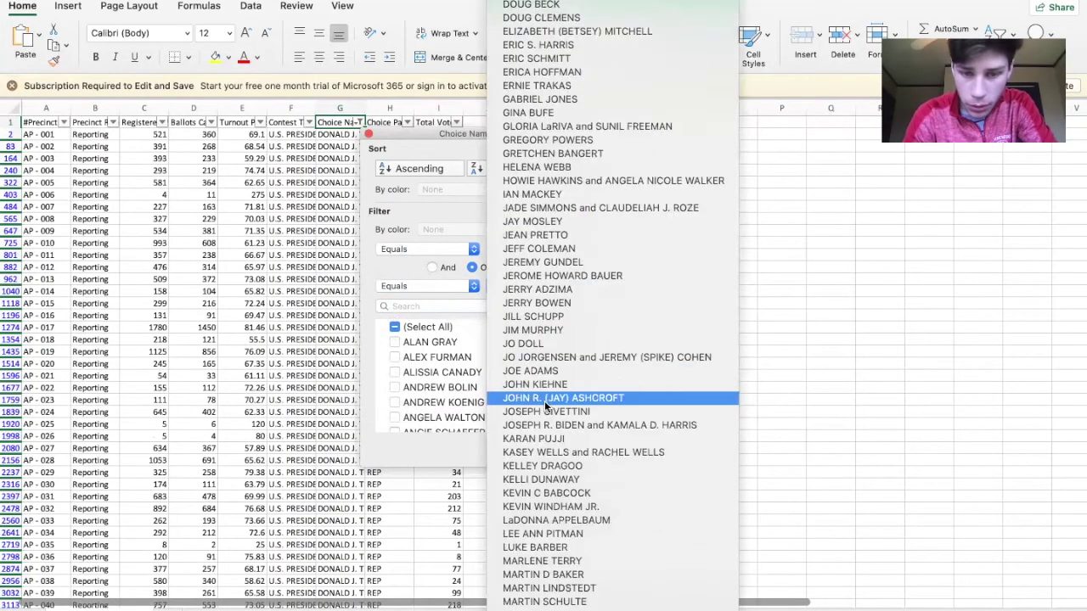
left_click(551, 425)
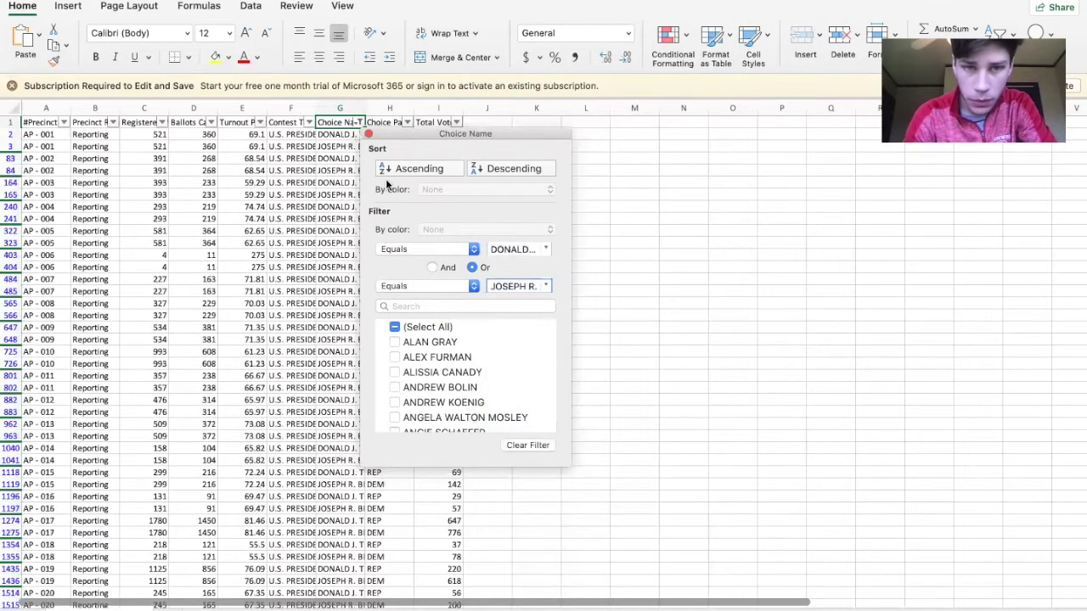
left_click(369, 135)
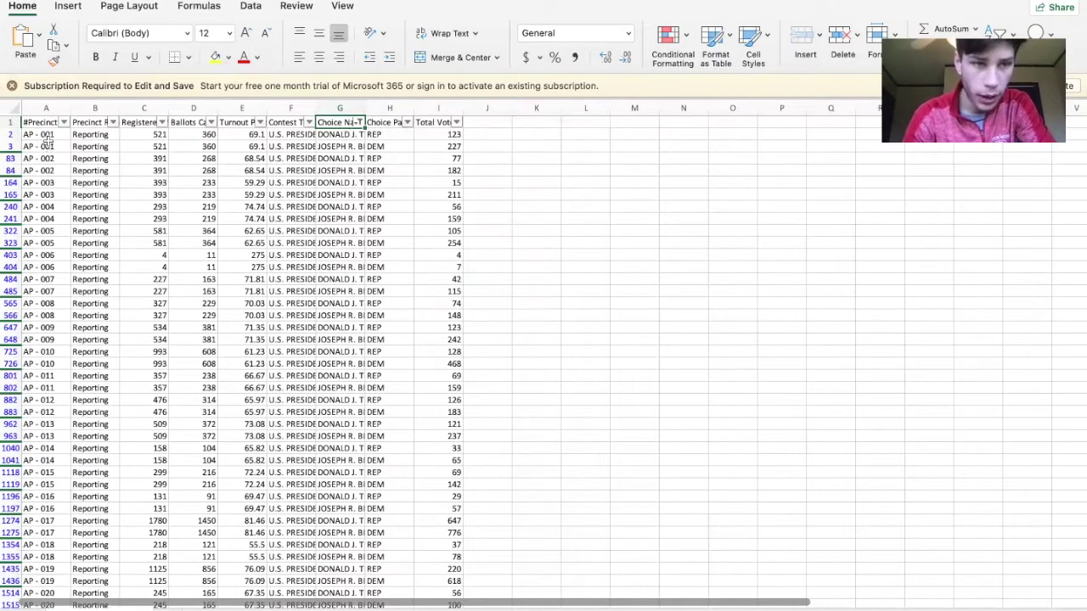
Review the filtered sheet's precinct, choice name and total votes columns, and which columns between precinct and choice name are unneeded.
left_click_drag(34, 136, 55, 142)
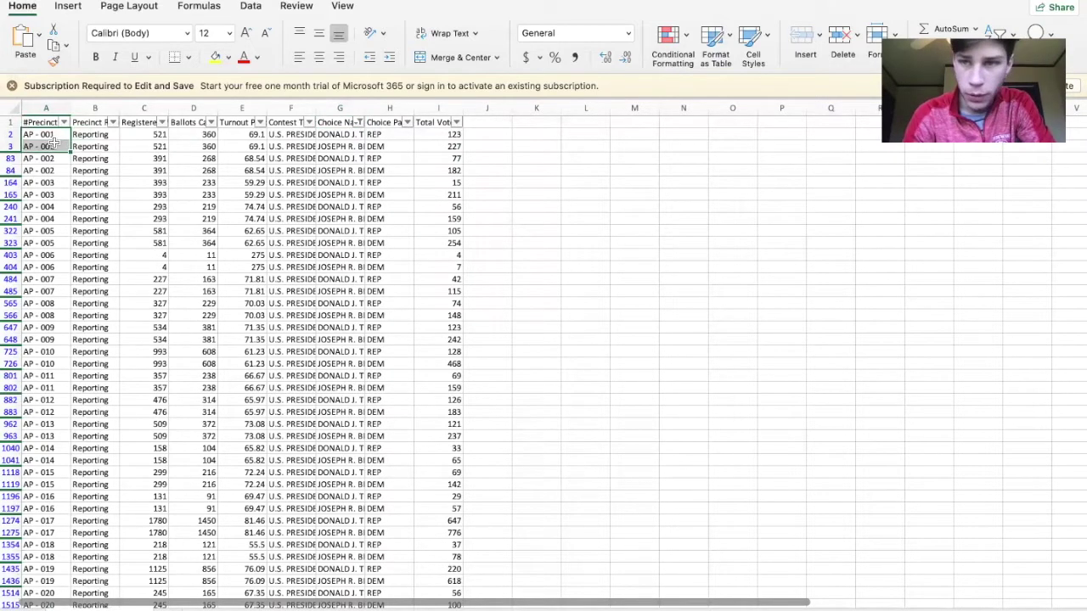
left_click(179, 150)
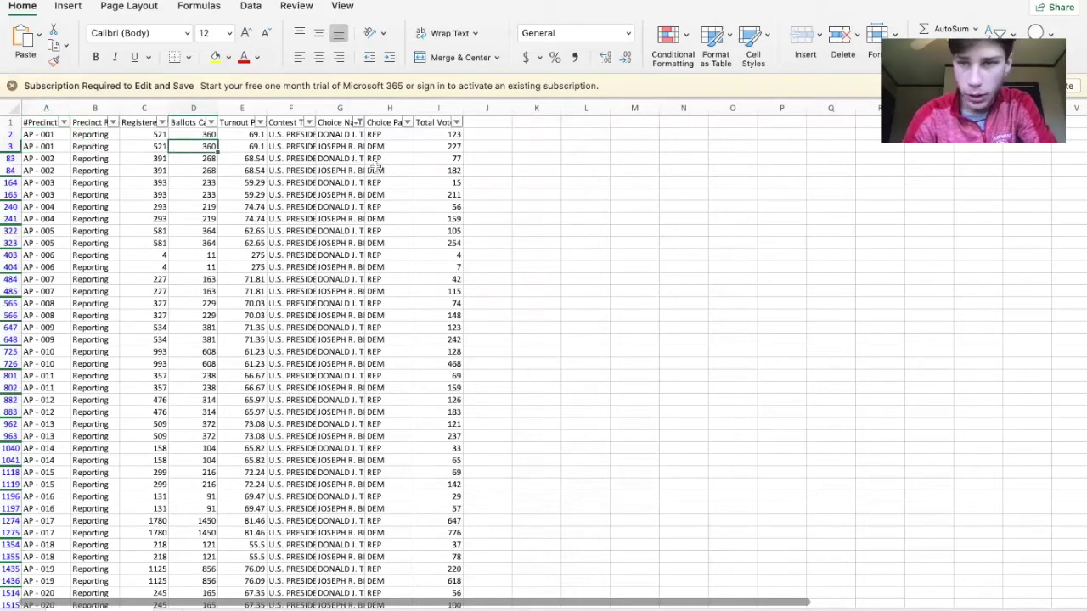
left_click(66, 122)
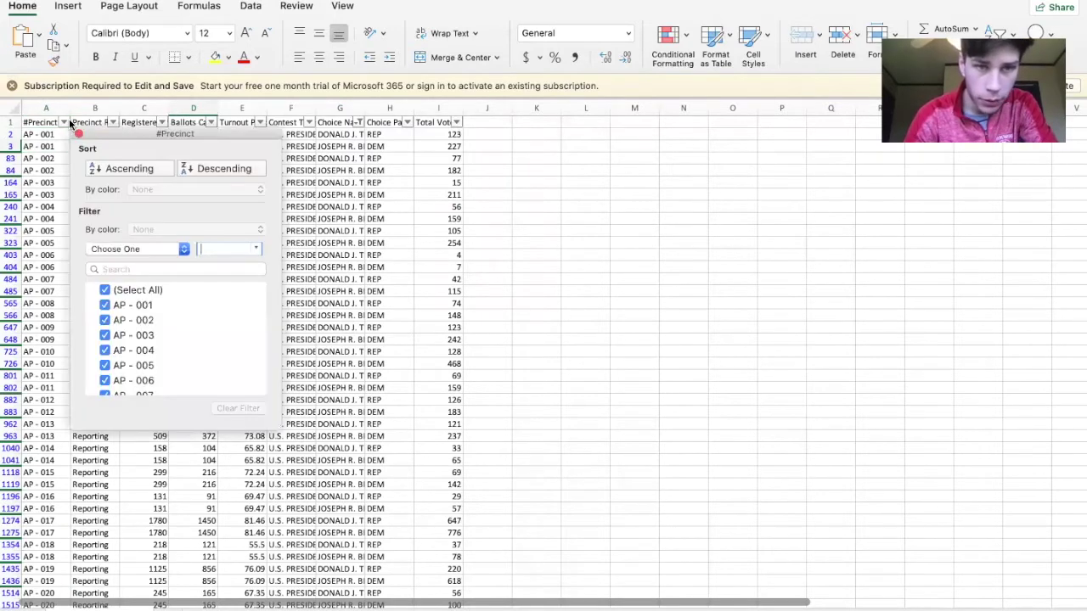
left_click(619, 232)
left_click(82, 124)
mouse_move(89, 125)
left_mouse_down()
mouse_move(293, 141)
mouse_move(93, 137)
mouse_move(85, 125)
left_mouse_up()
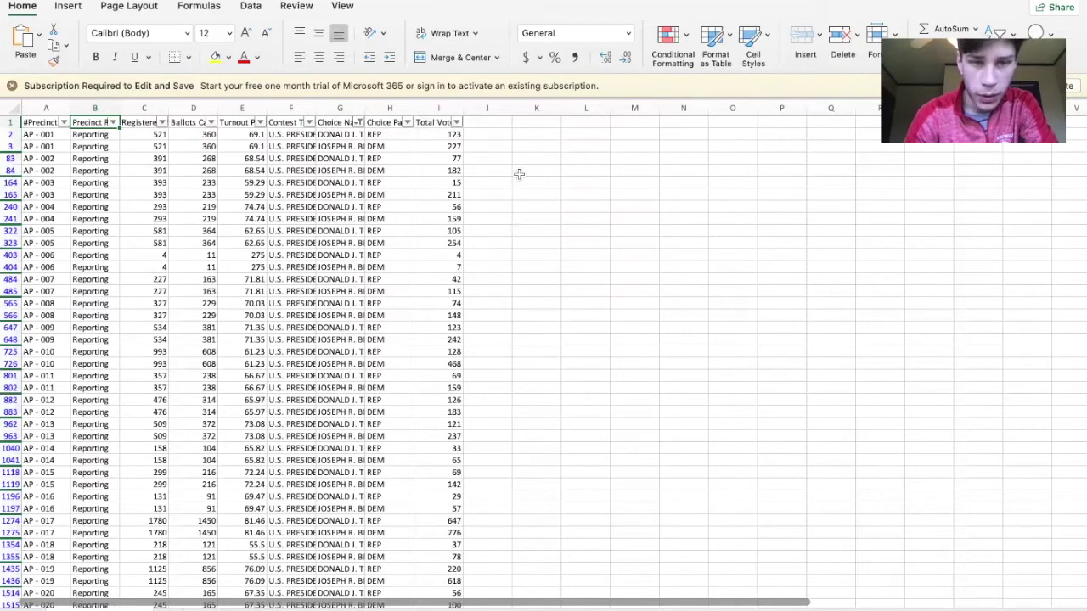
left_click(337, 123)
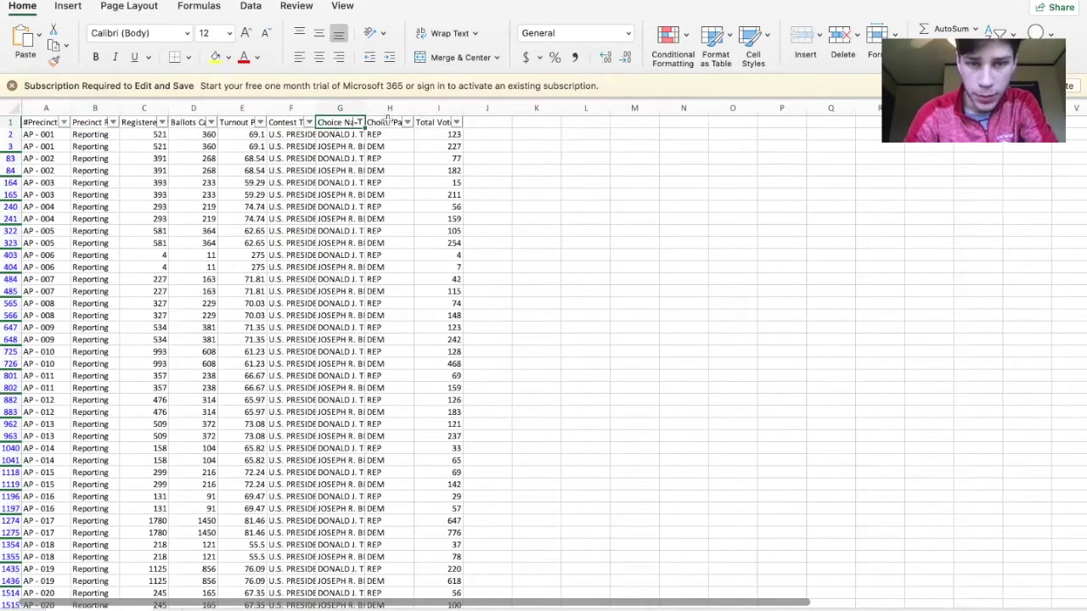
left_click(439, 122)
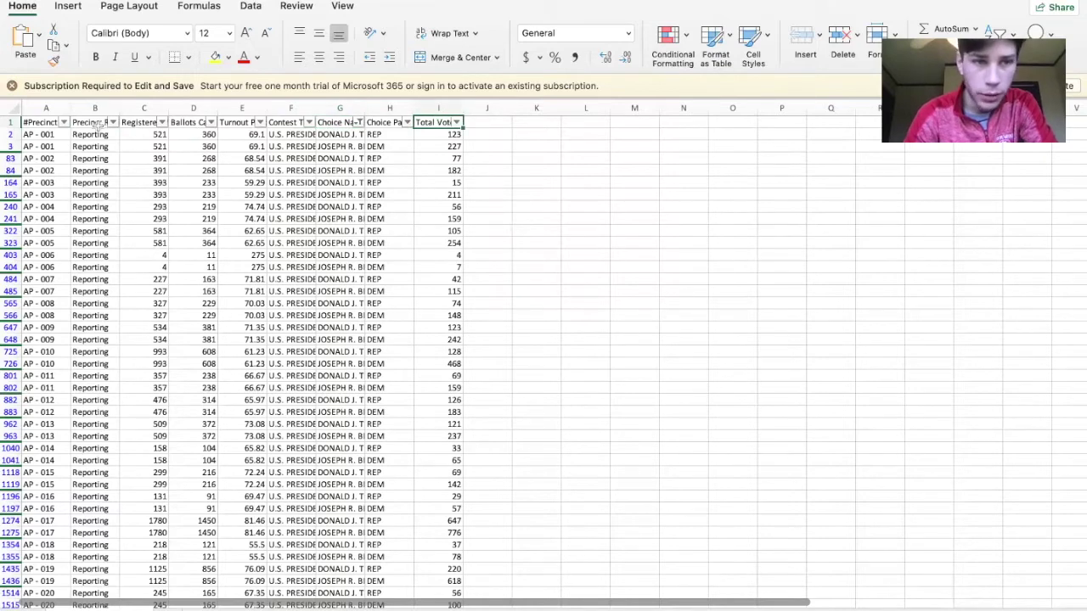
left_click_drag(81, 122, 302, 123)
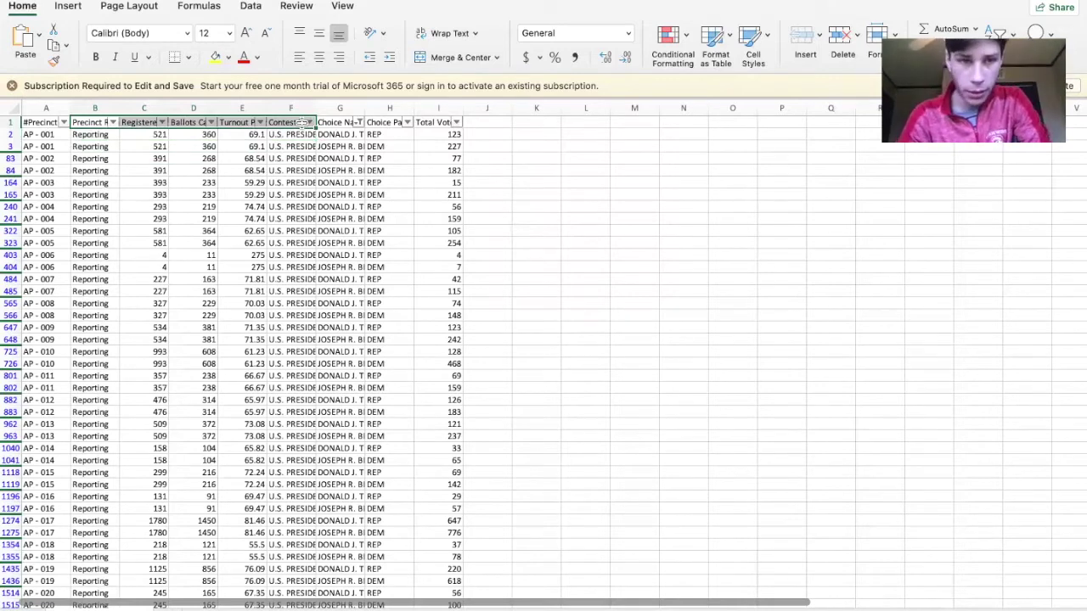
Clear the contents of columns B through F and of the party column H, including their headers, in the filtered results.
key("super+shift+Down")
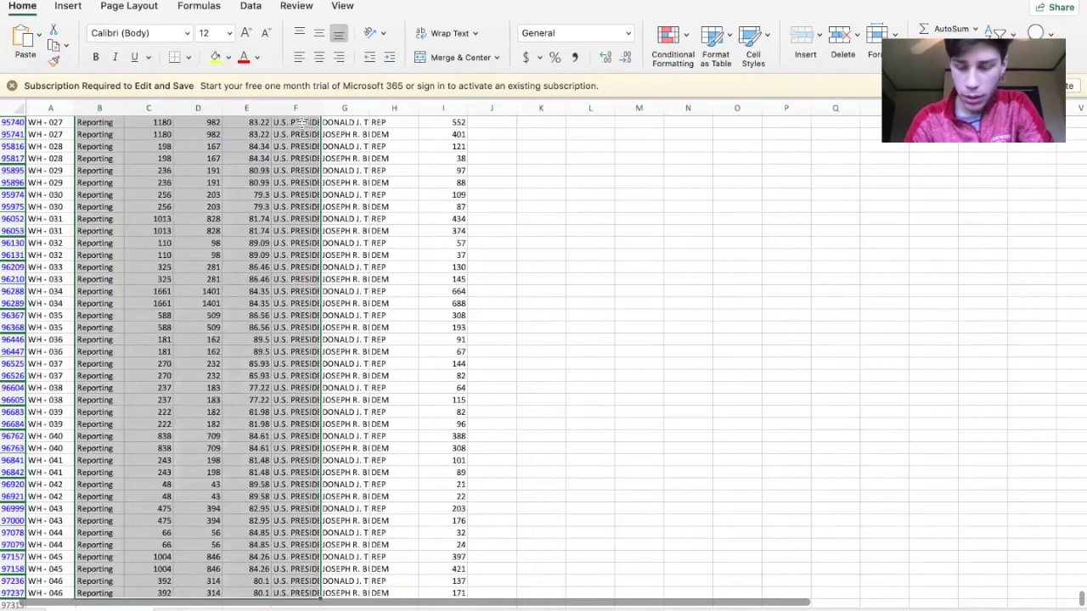
key("Delete")
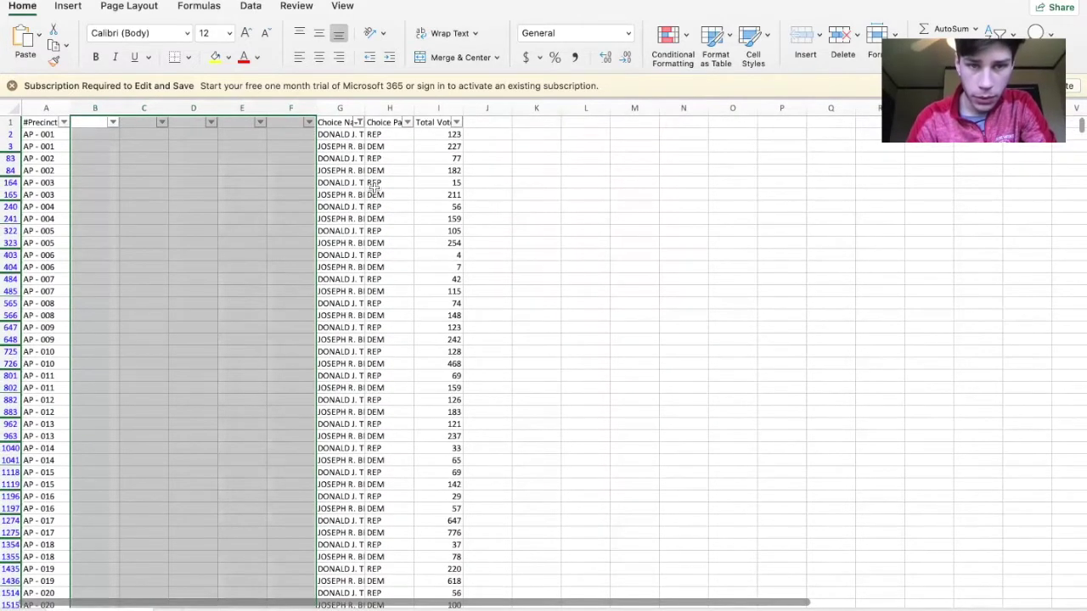
left_click(384, 123)
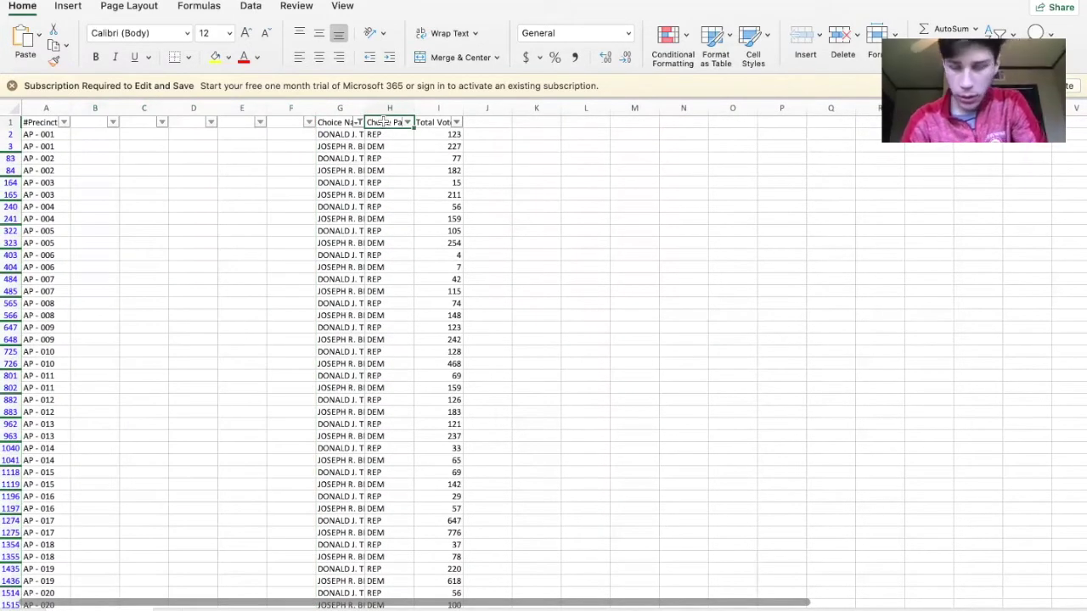
key("super+shift+Down")
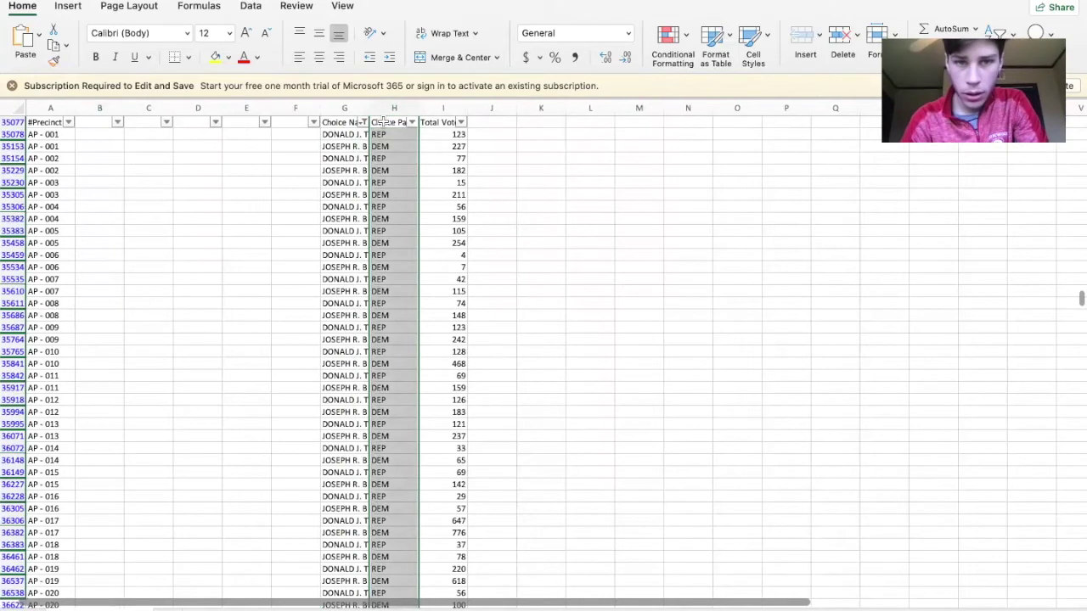
key("Delete")
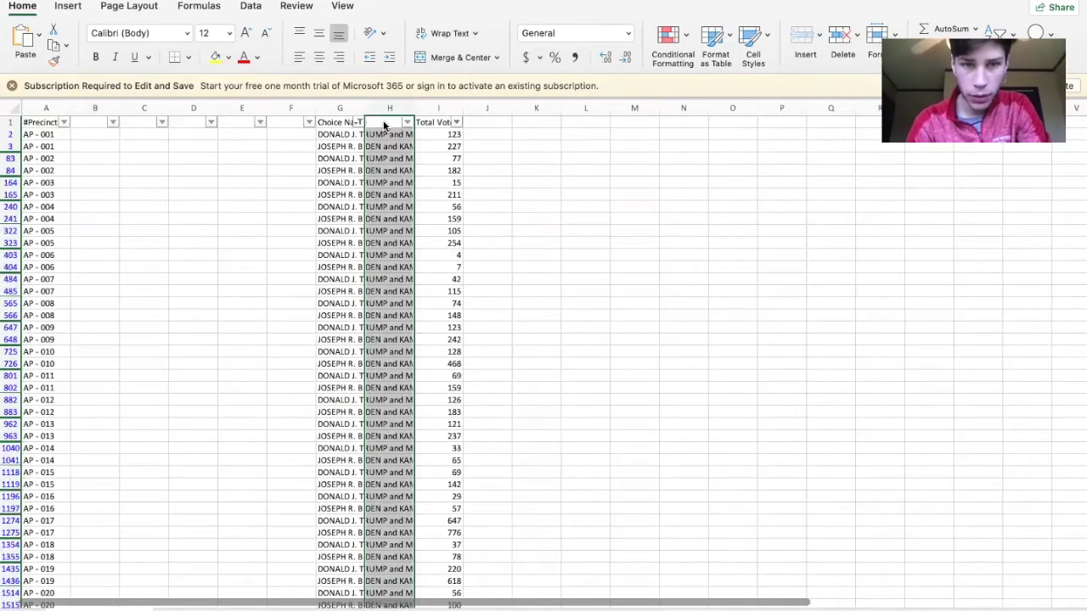
Move the Choice Name column from column G to column B, next to #Precinct.
mouse_move(338, 123)
left_mouse_down()
mouse_move(339, 246)
mouse_move(340, 124)
left_mouse_up()
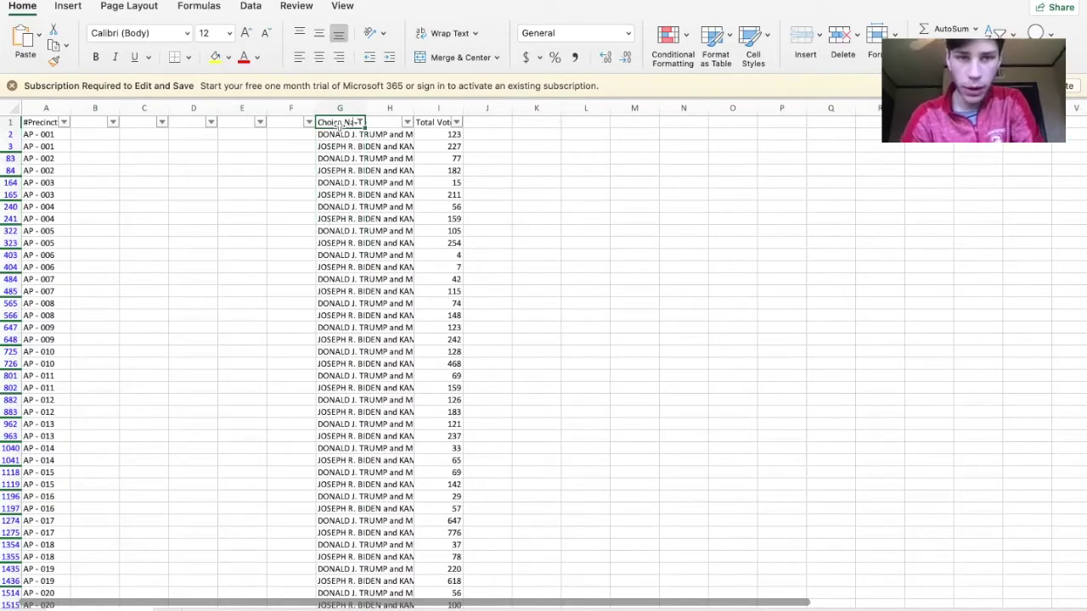
key("super+shift+Down")
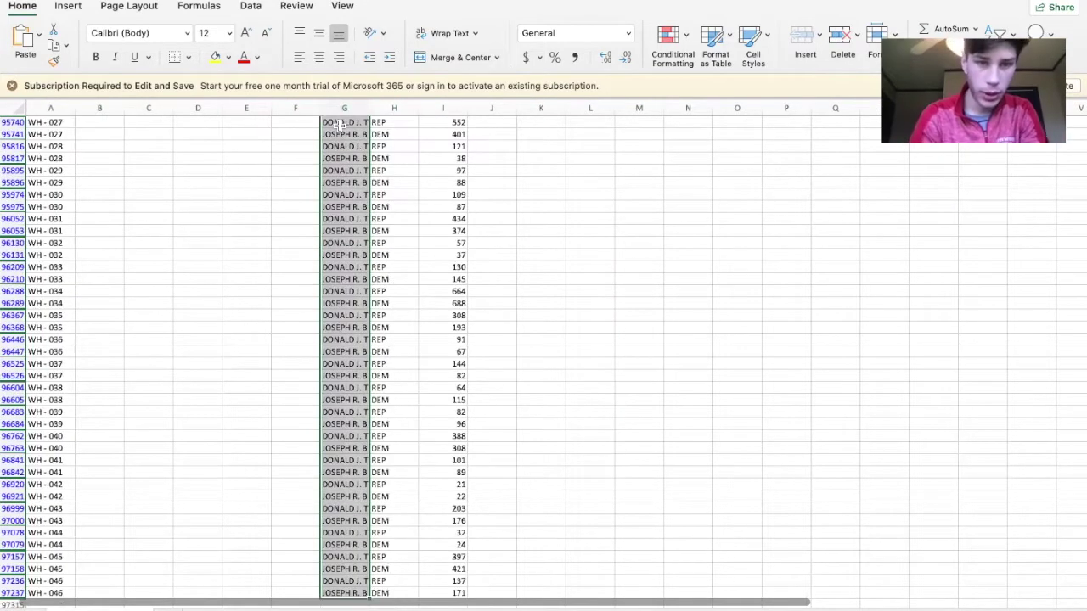
key("super+c")
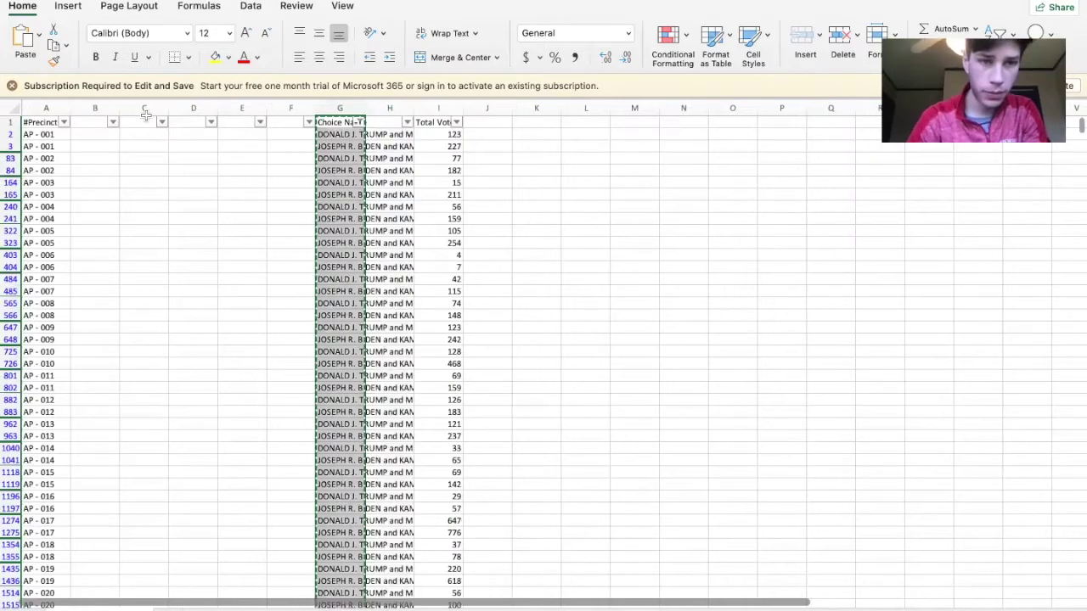
left_click(82, 123)
key("super+v")
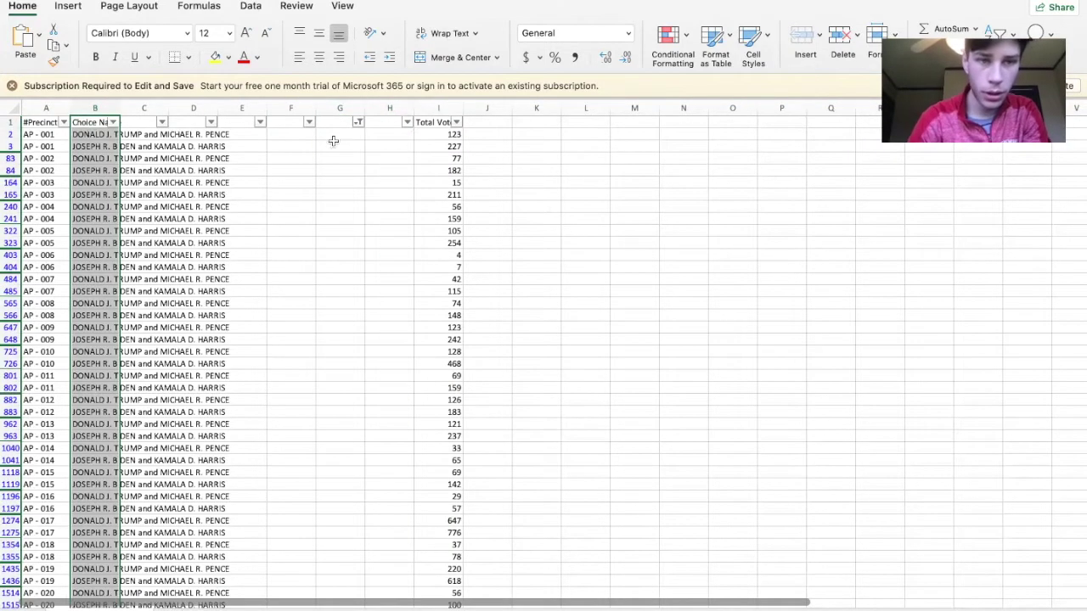
Move the Total Votes column from column I to column C, next to Choice Name.
left_click(438, 123)
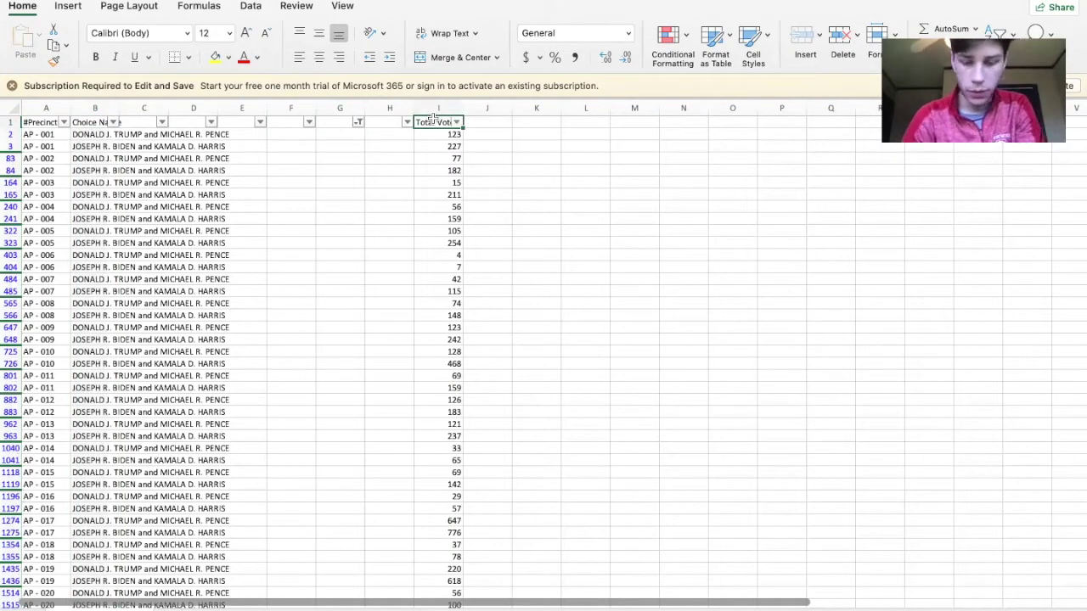
key("super+shift+Down")
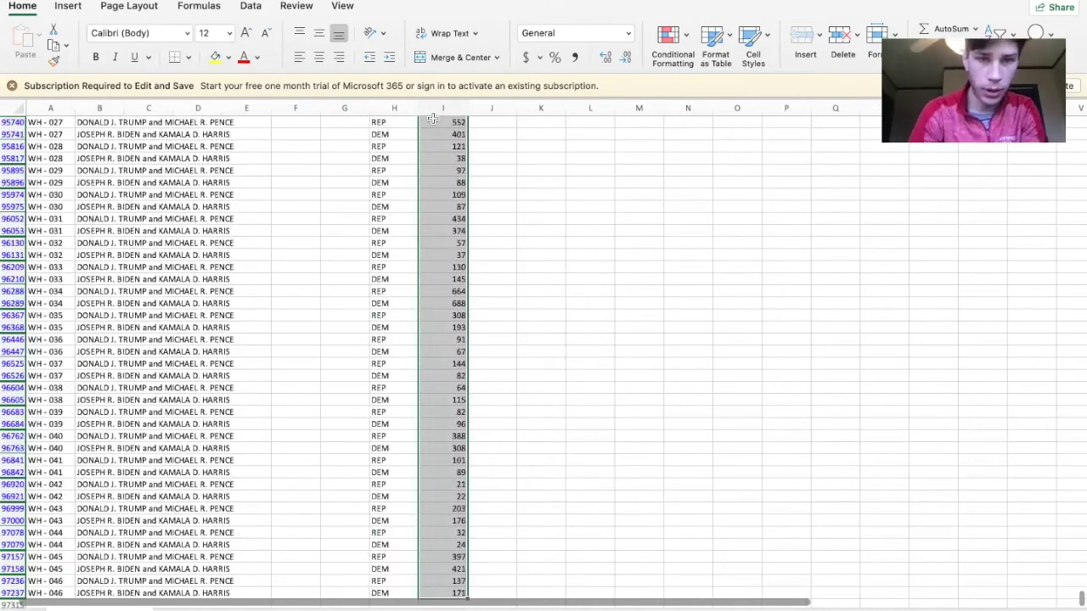
key("super+c")
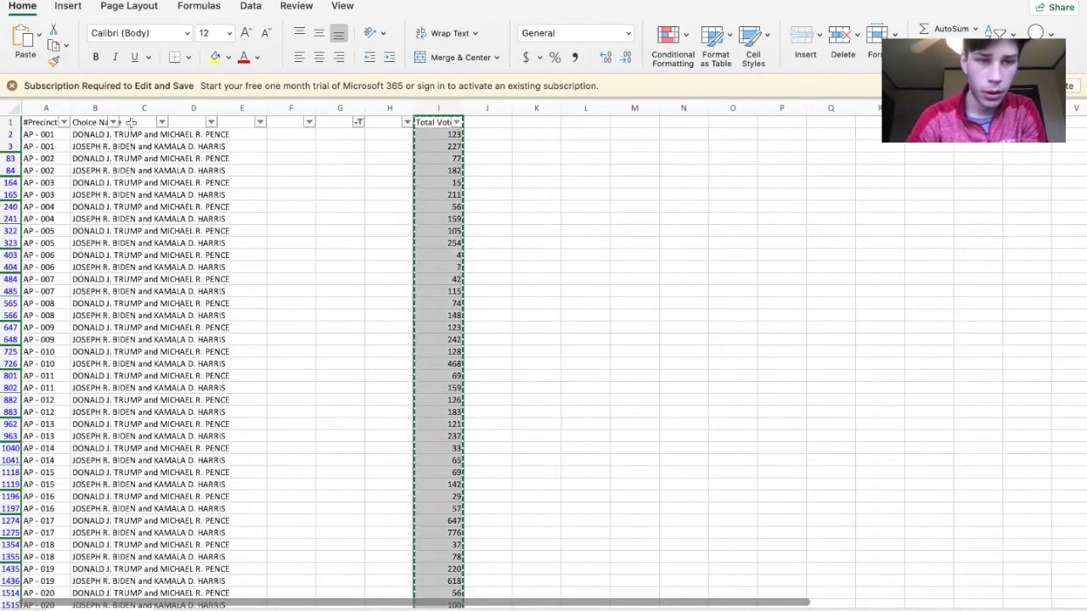
left_click(132, 123)
key("super+v")
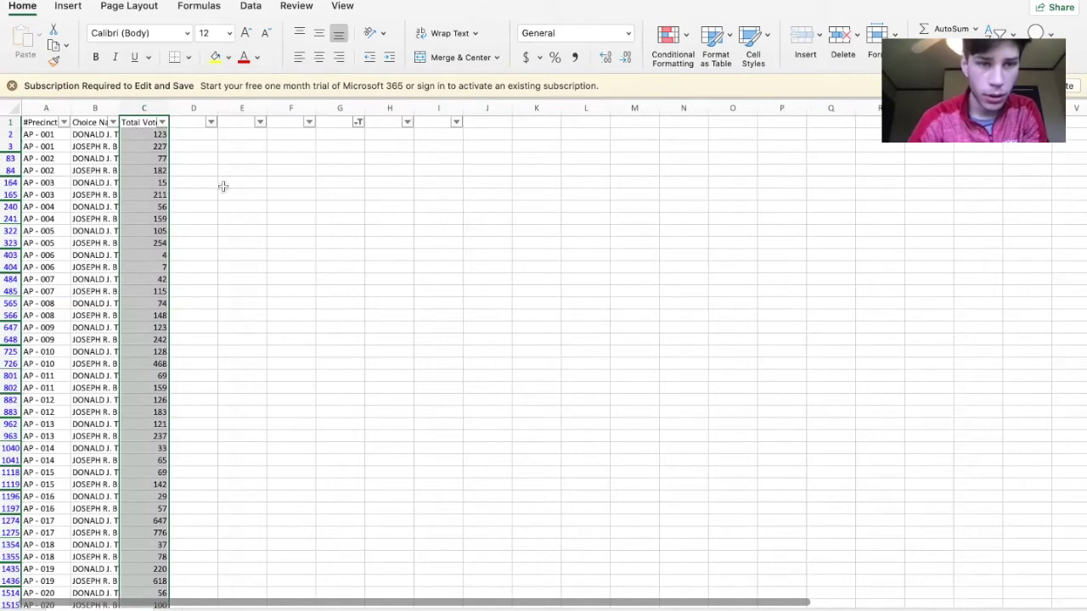
left_click(294, 212)
Create a PivotTable on a new worksheet from the #Precinct, Choice Name and Total Votes data in columns A to C.
left_click_drag(30, 125, 146, 123)
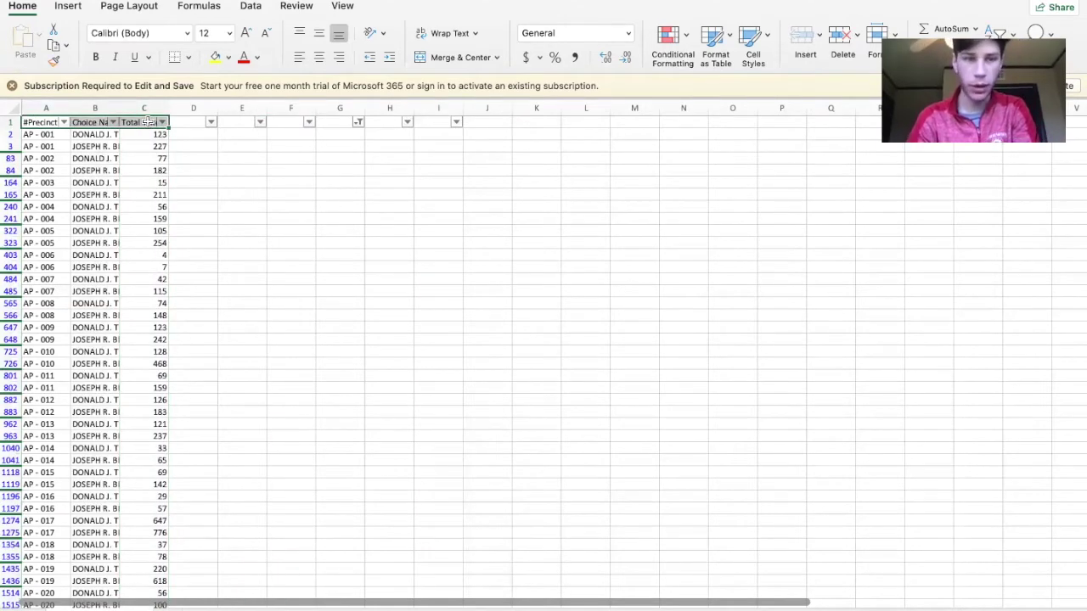
key("super+shift+Down")
key("super+BackSpace")
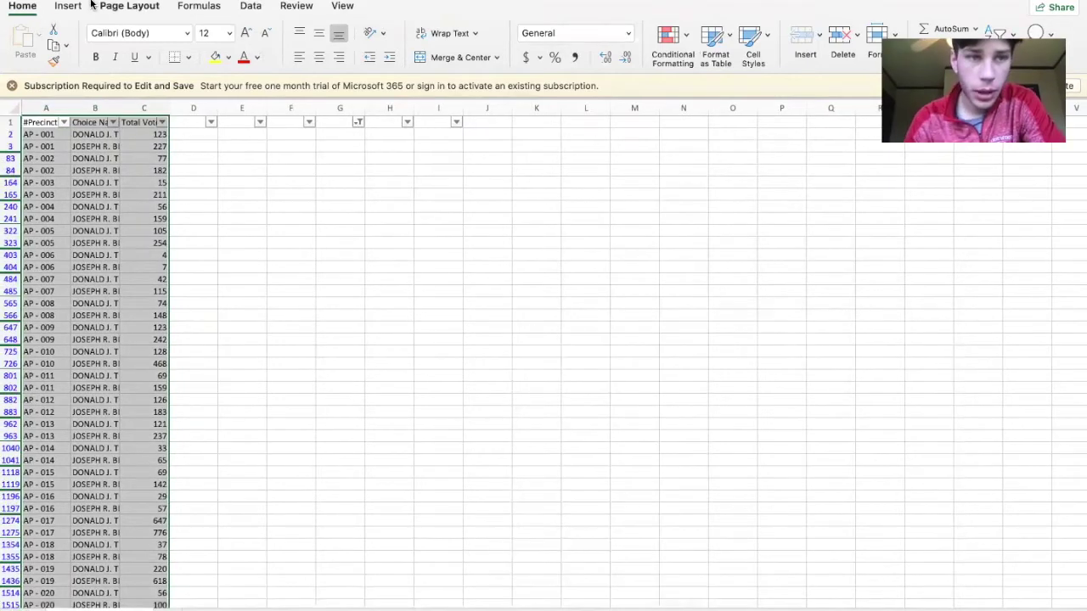
left_click(61, 6)
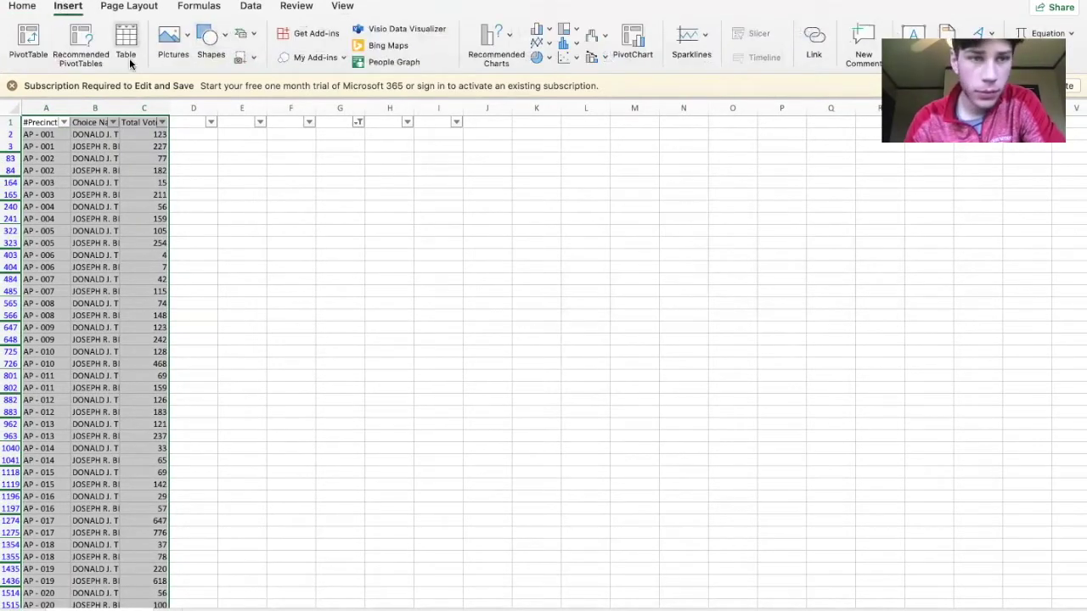
left_click(10, 43)
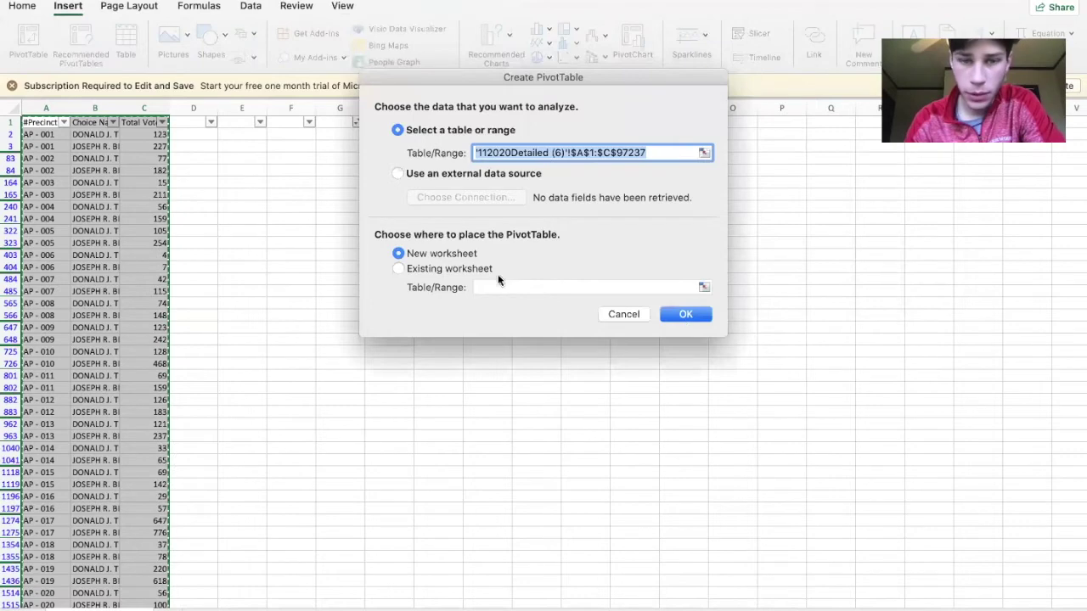
left_click(688, 314)
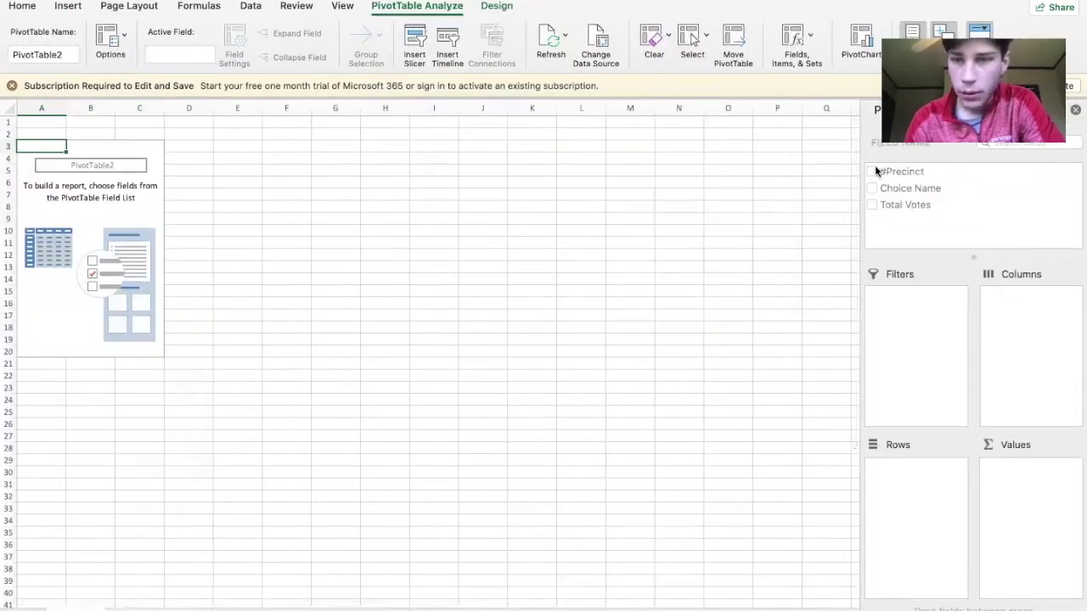
Lay out the PivotTable with #Precinct as rows, Choice Name as columns and Sum of Total Votes as the only value.
left_click(870, 169)
left_click(870, 171)
left_click_drag(897, 171, 906, 509)
left_click_drag(916, 188, 1046, 330)
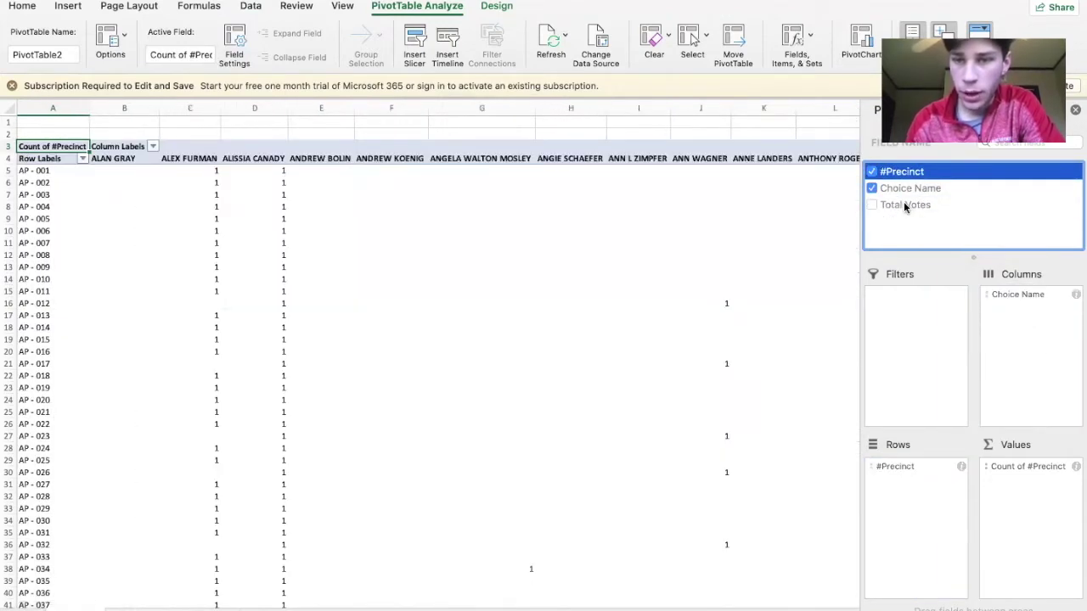
left_click_drag(910, 211, 1048, 530)
left_click_drag(1048, 531, 1048, 531)
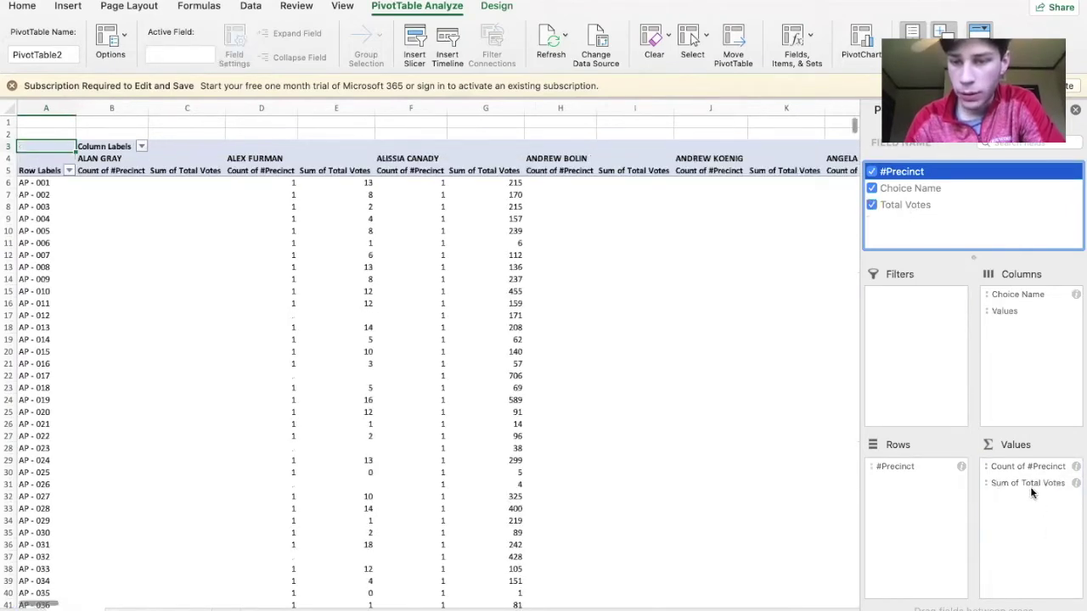
left_click_drag(1015, 464, 918, 213)
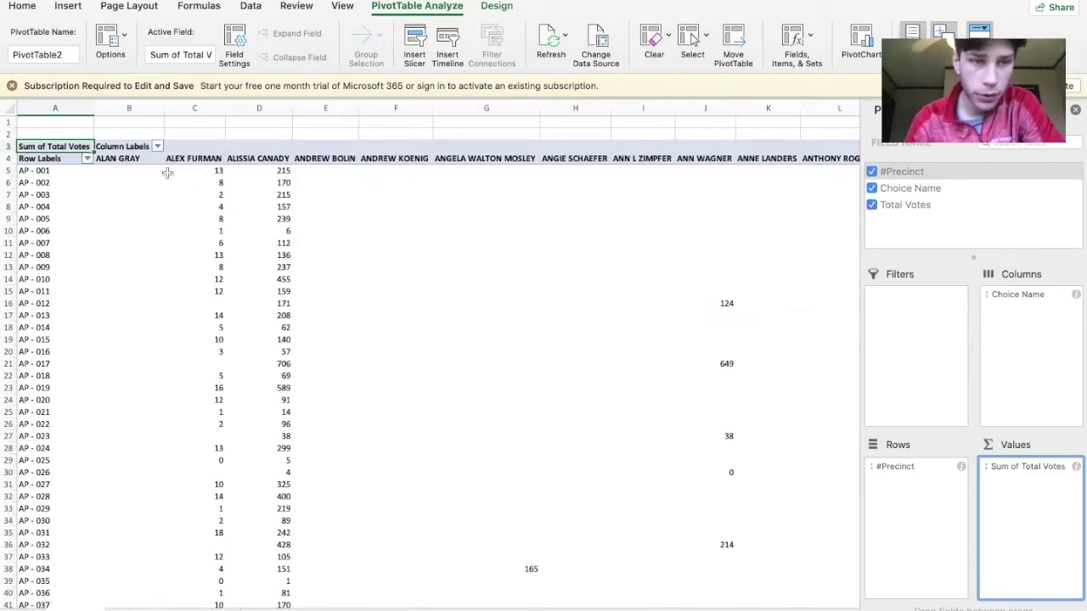
Filter the PivotTable's column labels to only DONALD J. TRUMP and MICHAEL R. PENCE, found by searching for donald.
left_click(157, 148)
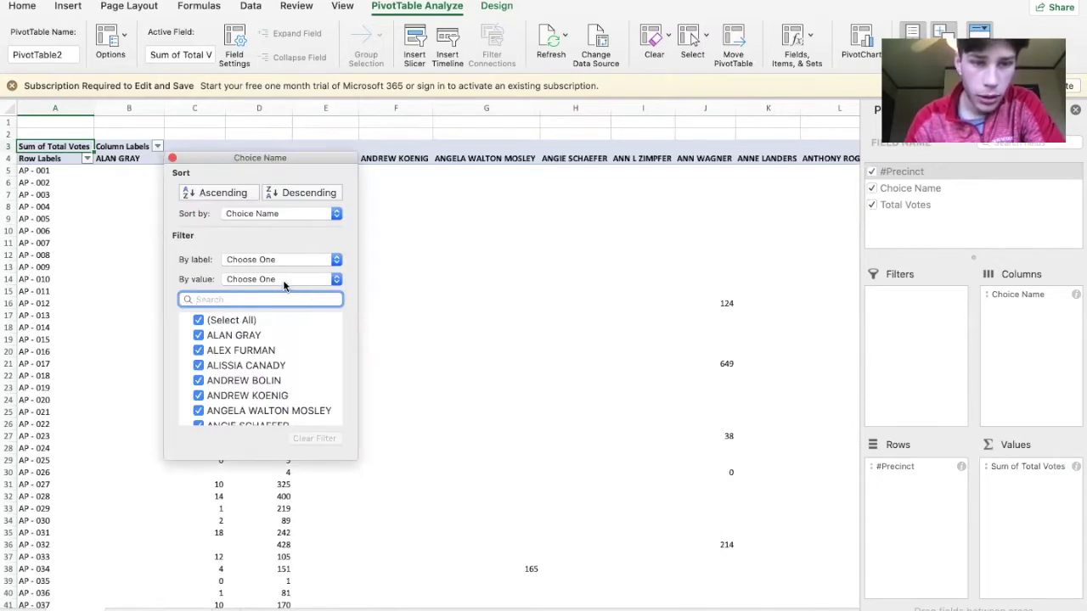
left_click(200, 322)
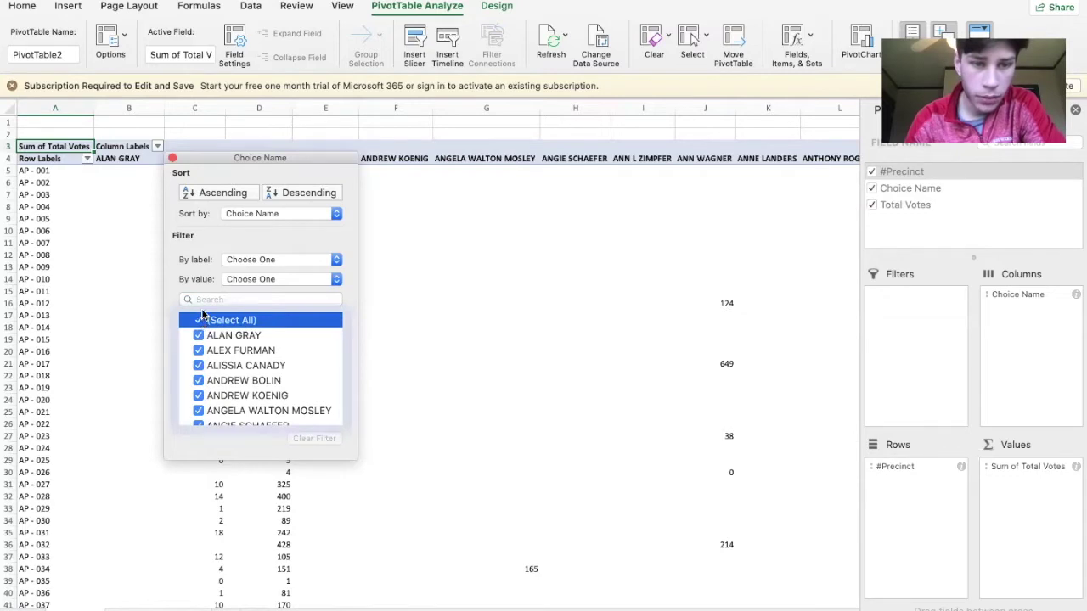
left_click(199, 320)
left_click(203, 300)
type("don")
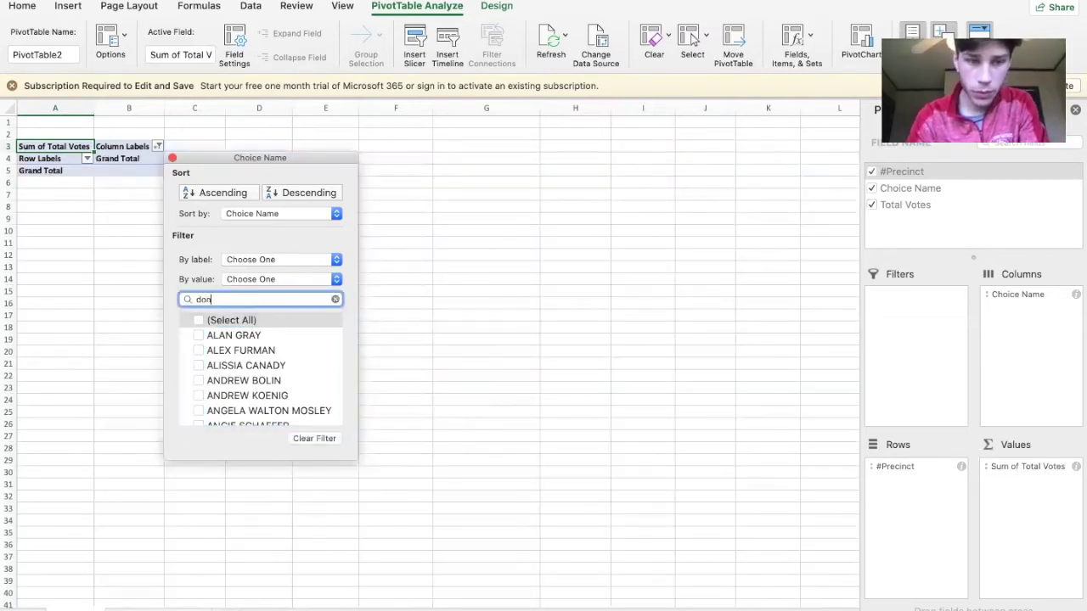
type("als")
key("BackSpace")
type("d")
left_click(198, 336)
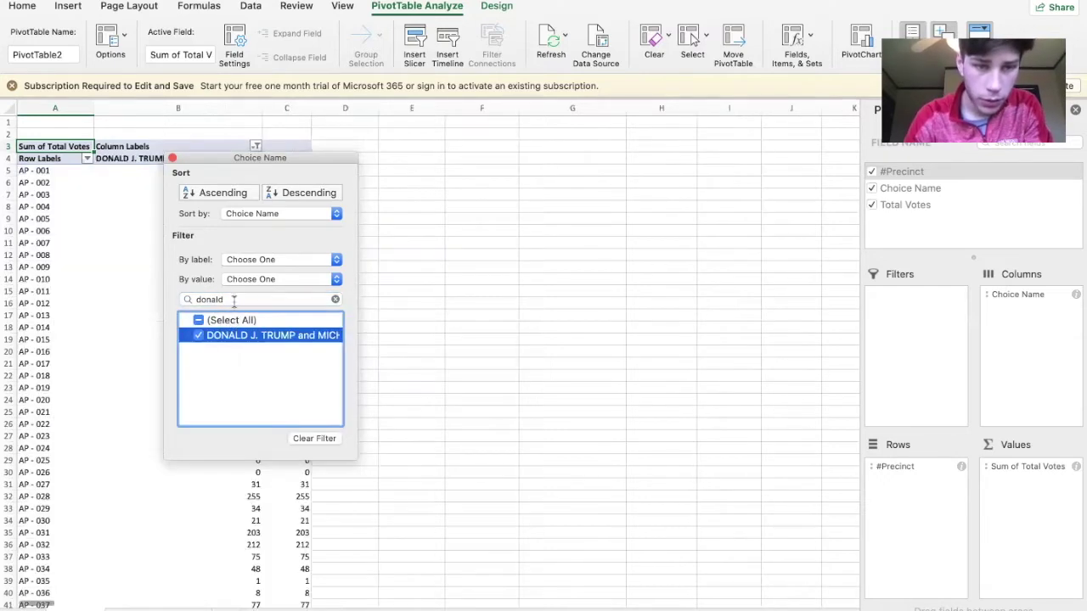
Search the column label filter for joseph, add JOSEPH R. BIDEN and KAMALA D. HARRIS, and close the filter.
left_click_drag(230, 300, 196, 300)
type("joseph")
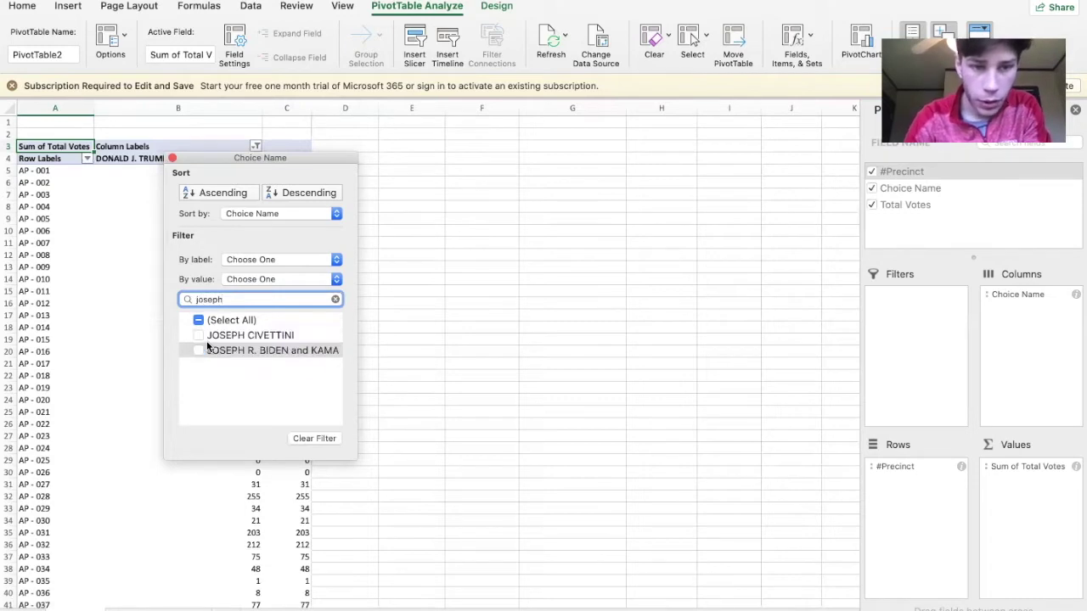
left_click(197, 350)
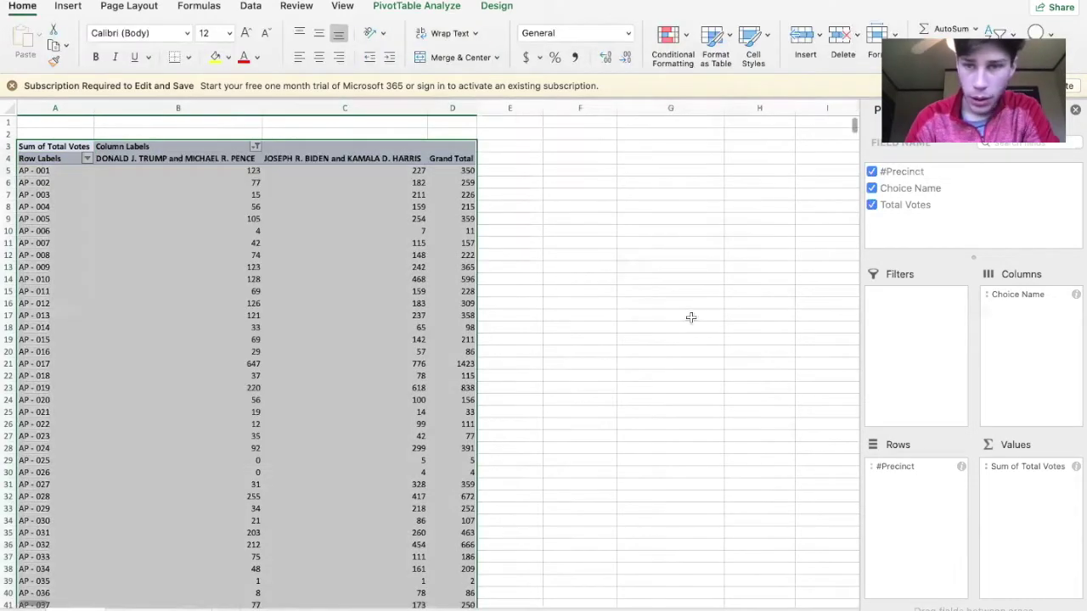
left_click(729, 318)
Copy the PivotTable data from the Row Labels header row down and paste it into a blank worksheet starting at A1.
left_click(33, 159)
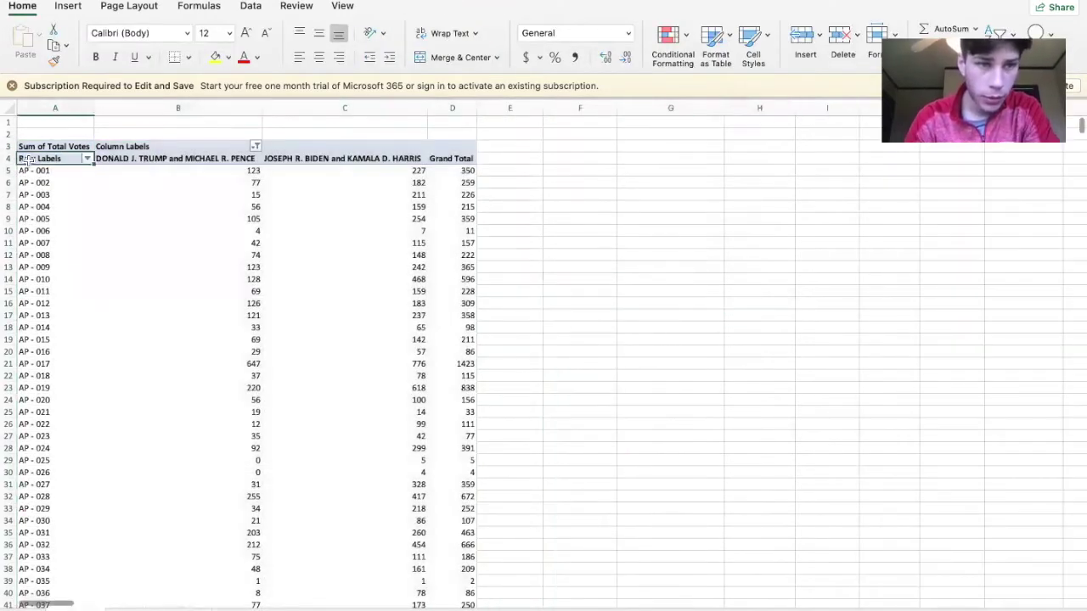
left_click_drag(32, 159, 469, 161)
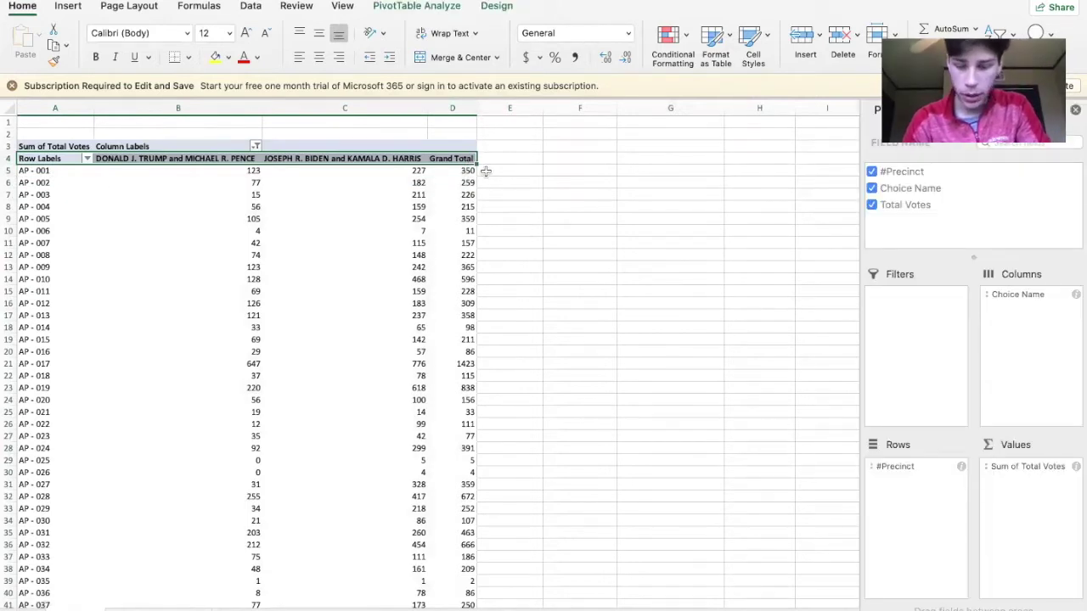
key("ctrl+shift+Down")
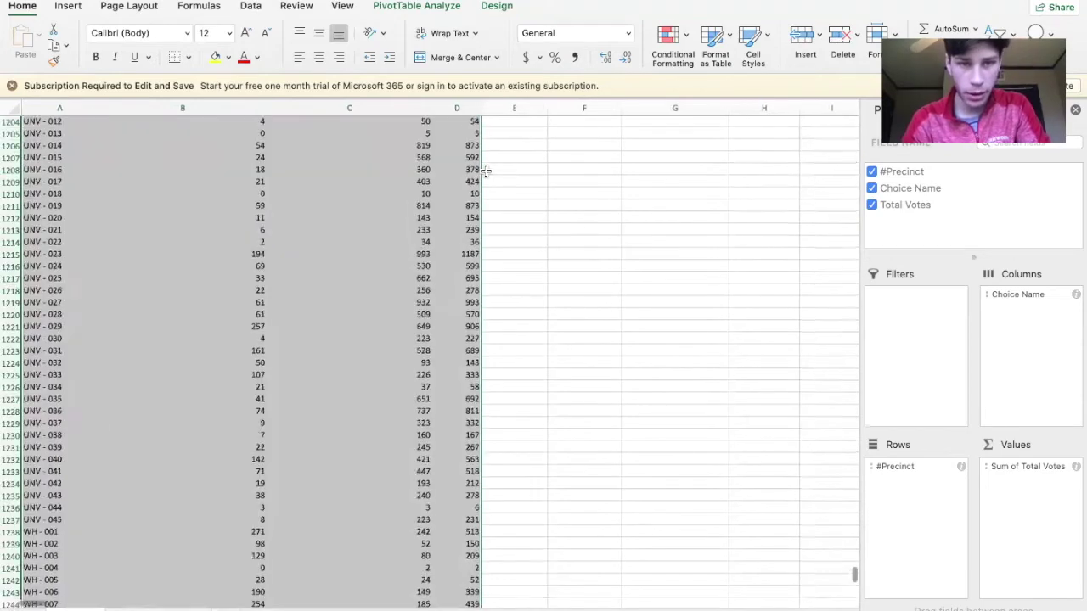
key("super+c")
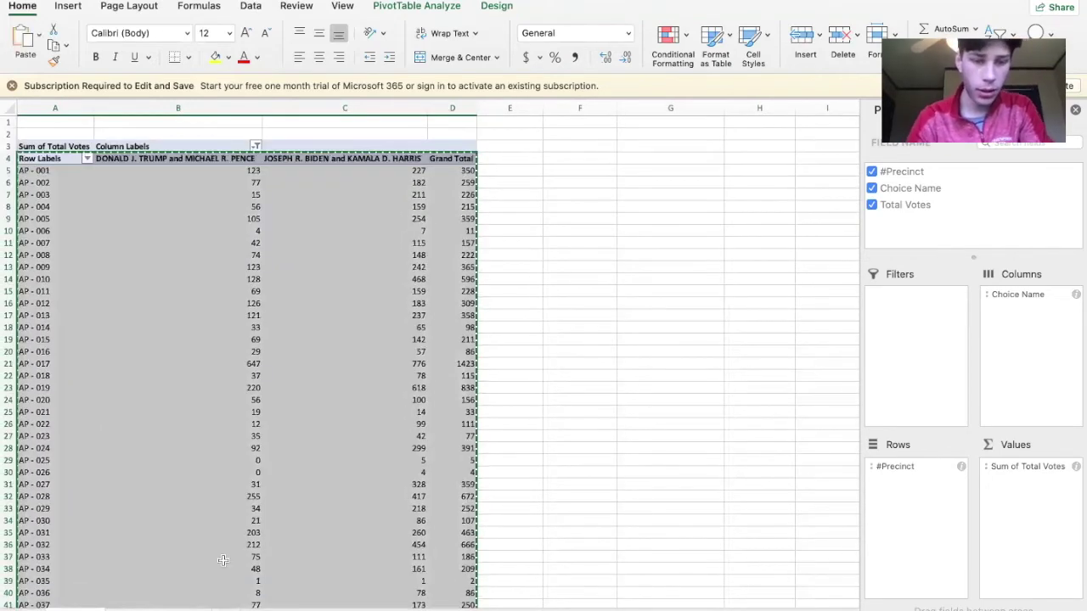
left_click(222, 610)
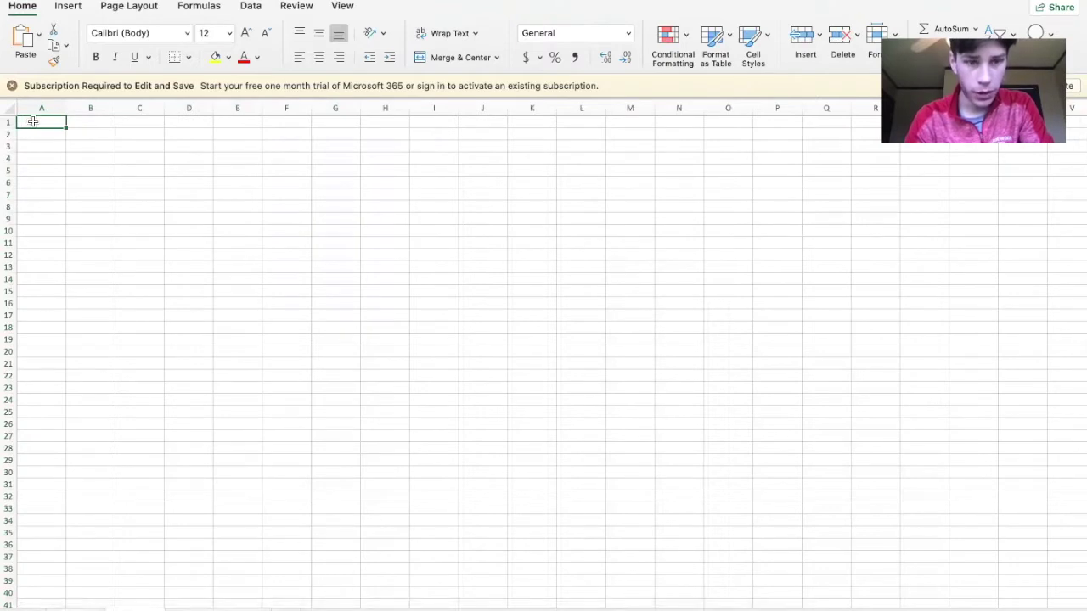
key("super+v")
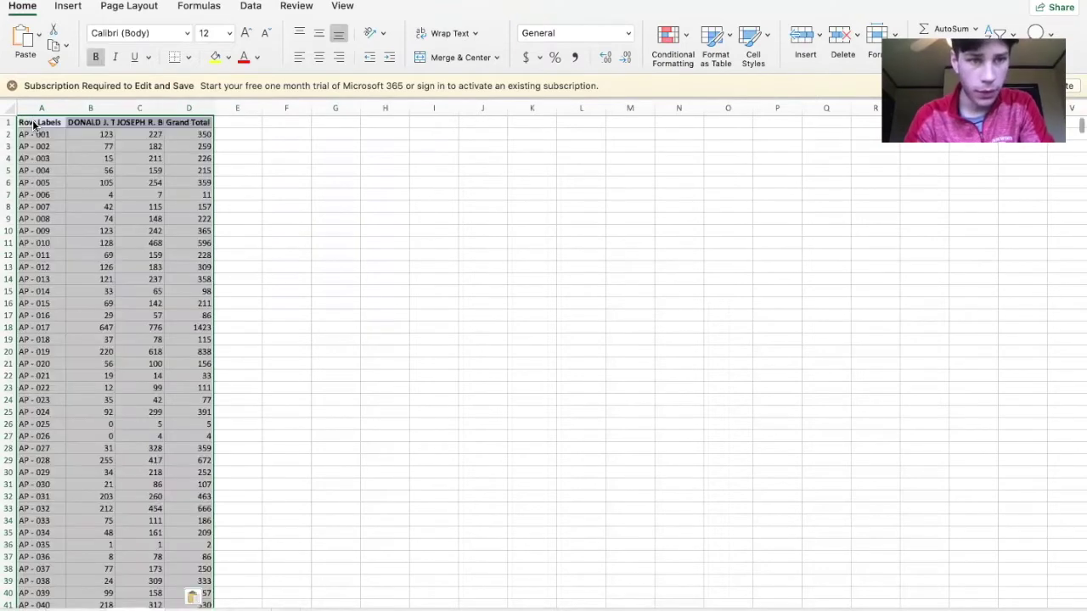
Add the column header Margin in cell E1, beside Grand Total.
left_click(236, 128)
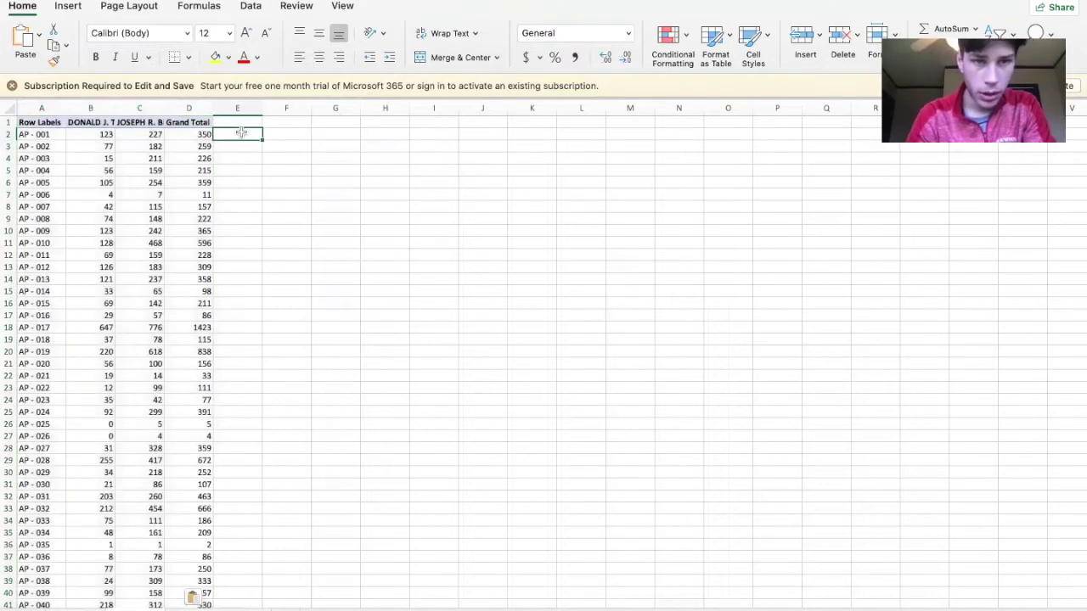
double_click(224, 123)
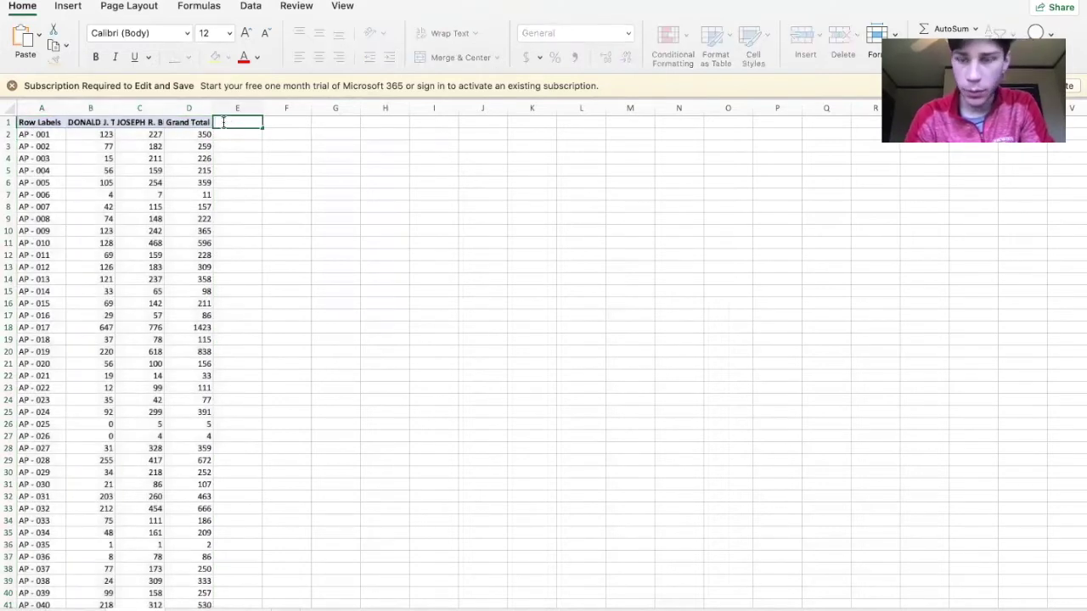
type("Marg")
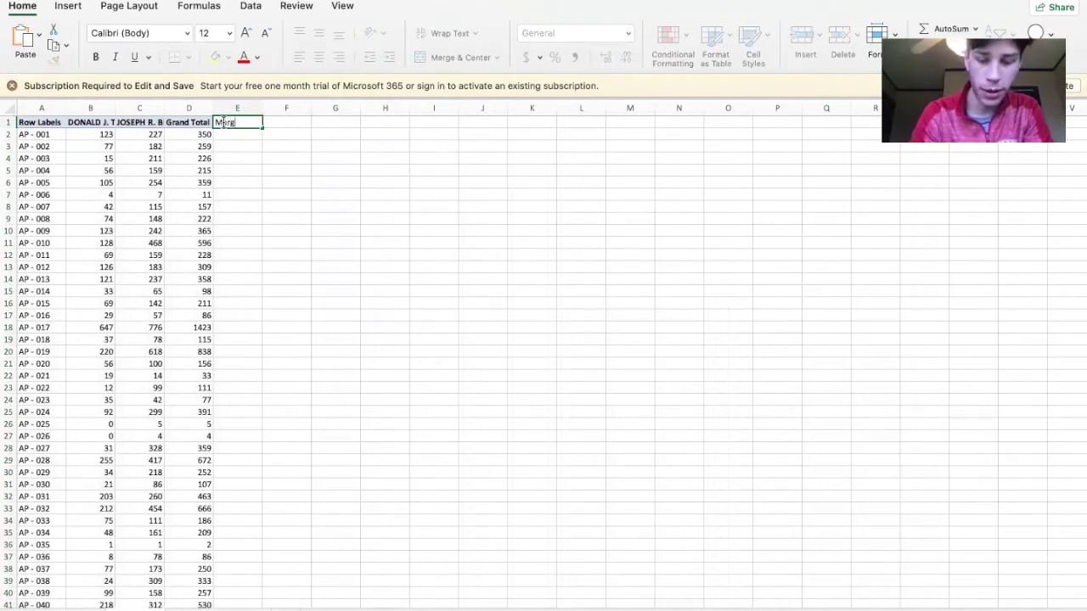
type("in")
Calculate the first precinct's margin in E2 as Trump votes minus Biden votes with =B2-C2.
left_click(228, 135)
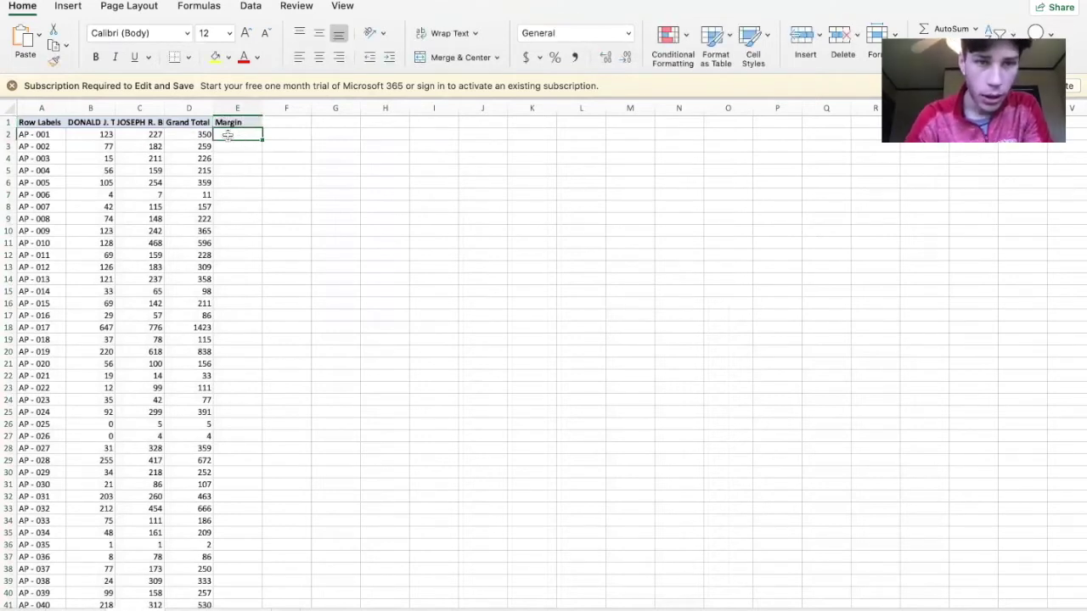
double_click(228, 135)
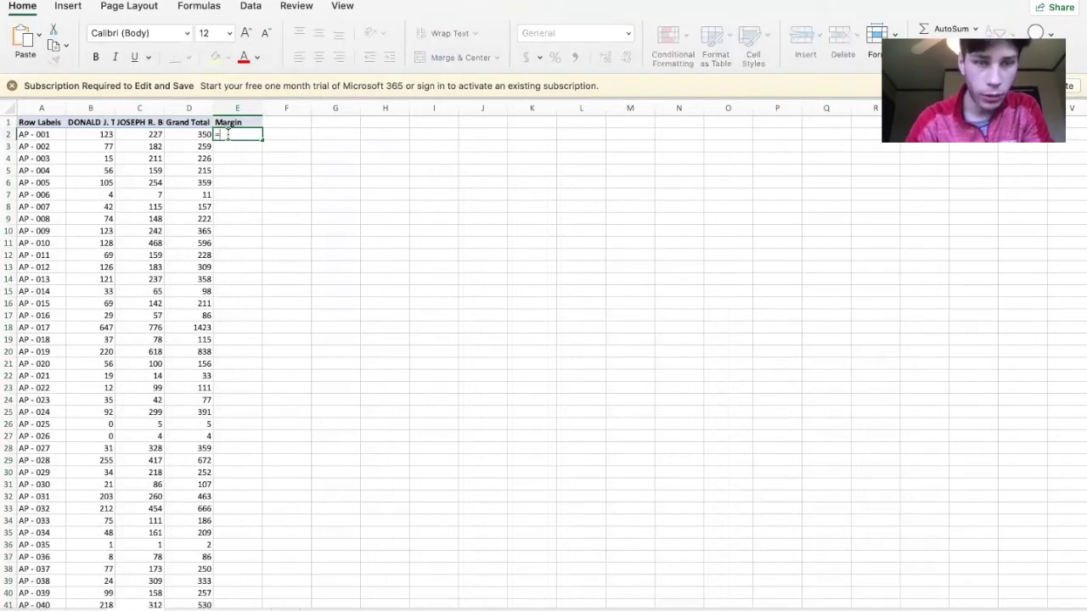
left_click(104, 134)
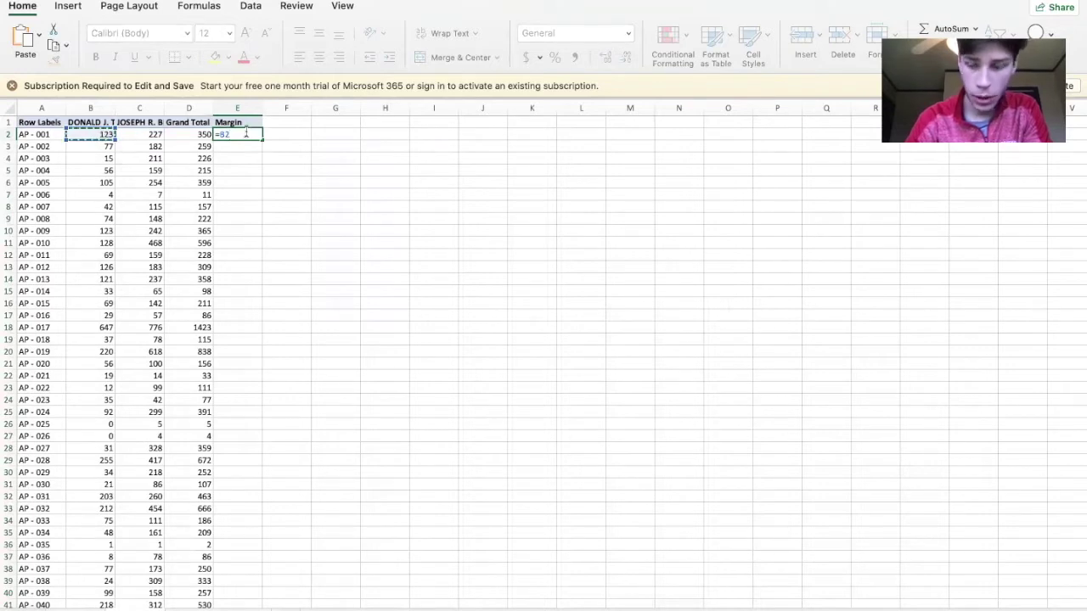
type("-")
left_click(137, 136)
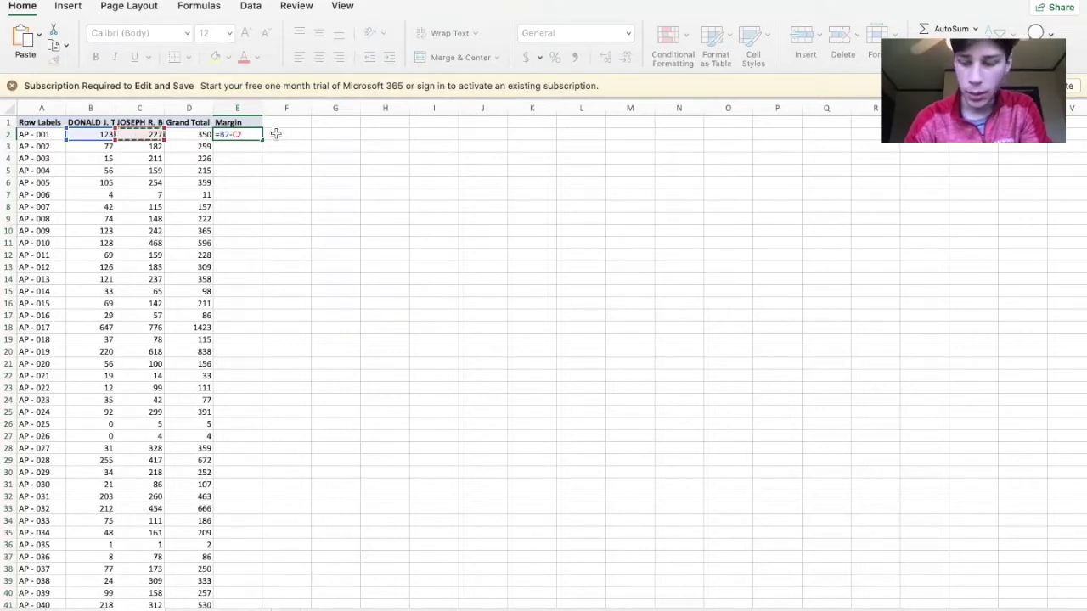
key("Return")
Fill the margin formula from E2 down the Margin column for all precincts and check the filled rows.
left_click(240, 135)
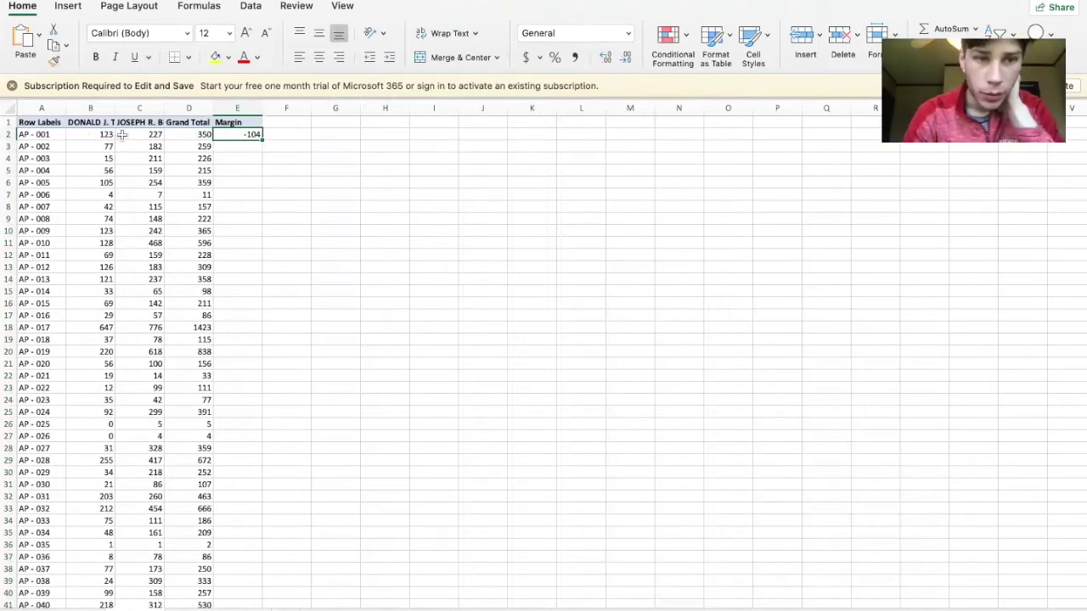
double_click(263, 138)
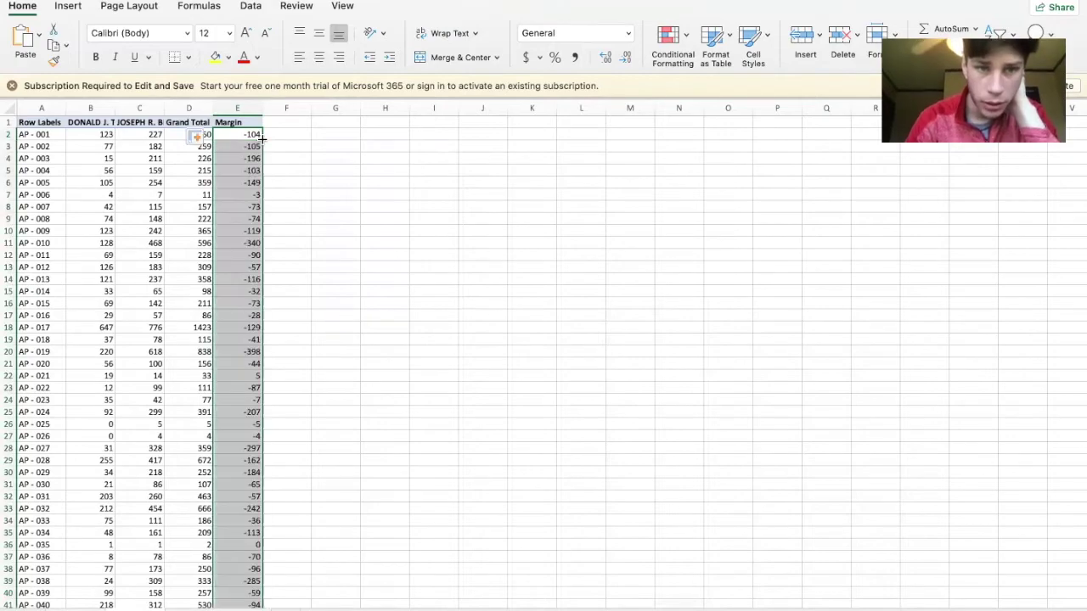
scroll(371, 306, "down", 10)
scroll(372, 306, "up", 10)
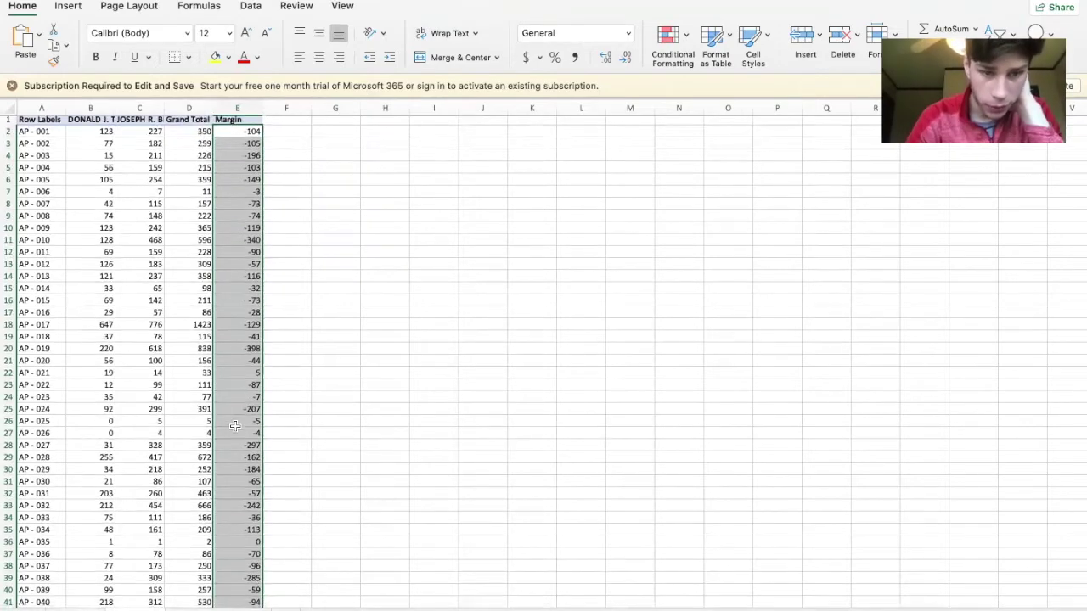
scroll(235, 427, "down", 10)
scroll(235, 427, "up", 10)
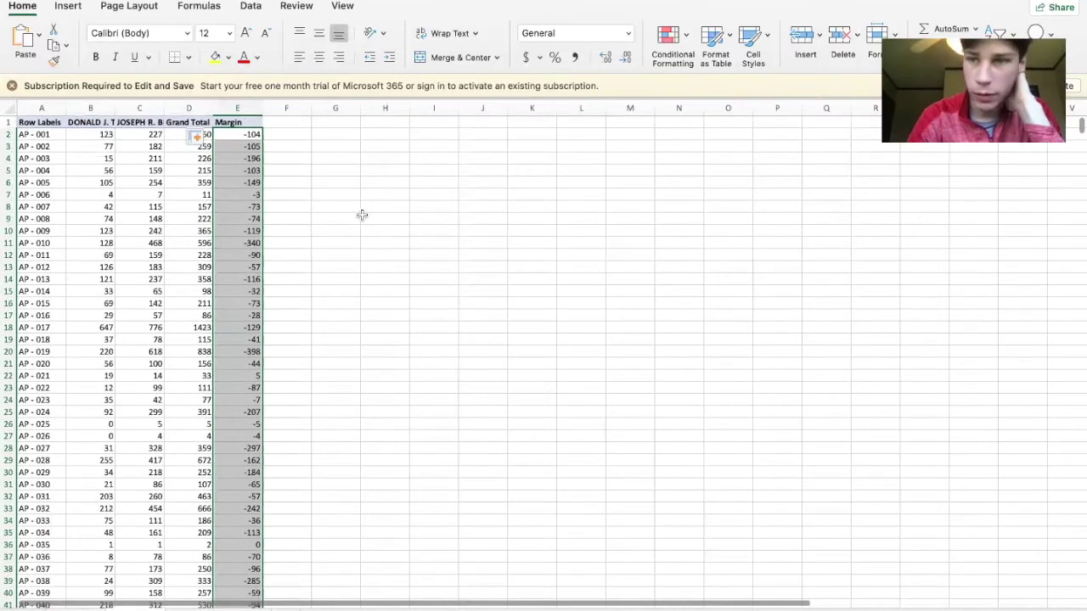
Add the header %Margin in F1 and enter =E2/D2 in F2 to divide the margin by the grand total.
left_click(274, 123)
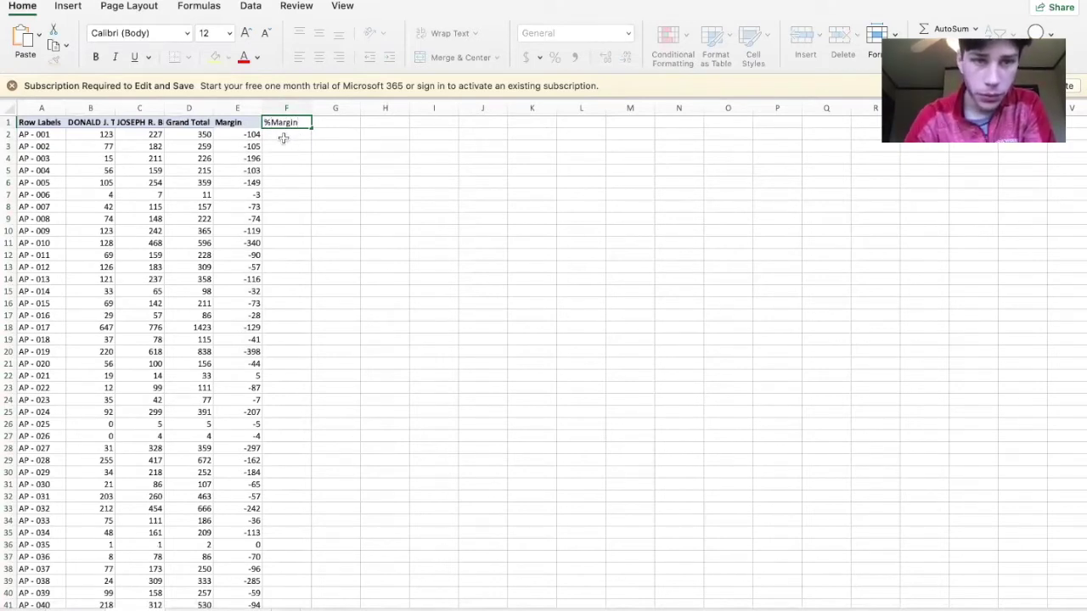
key("Return")
double_click(270, 135)
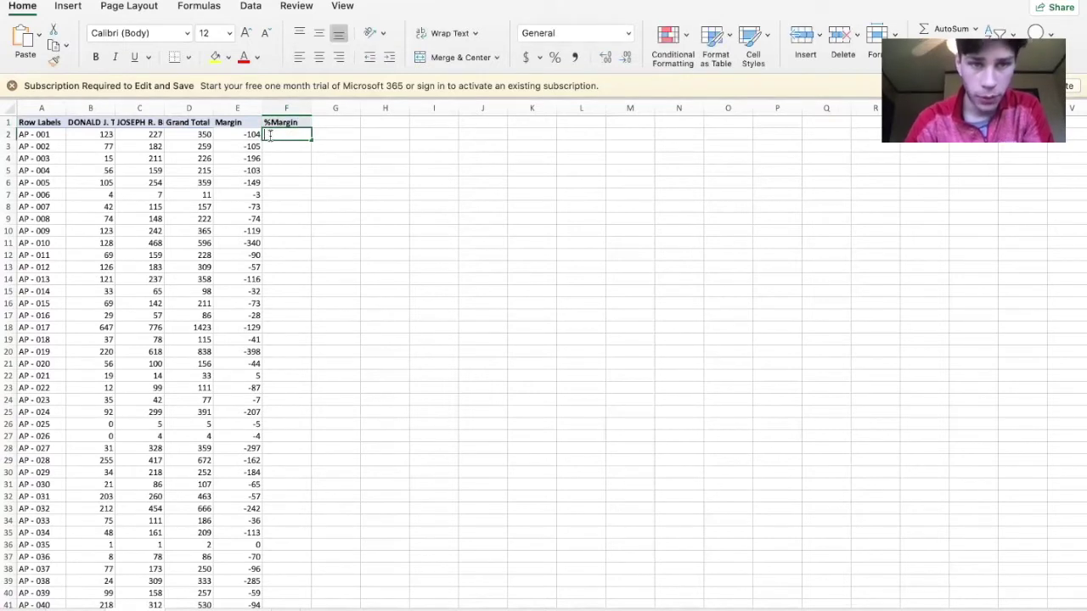
type("=")
left_click(250, 135)
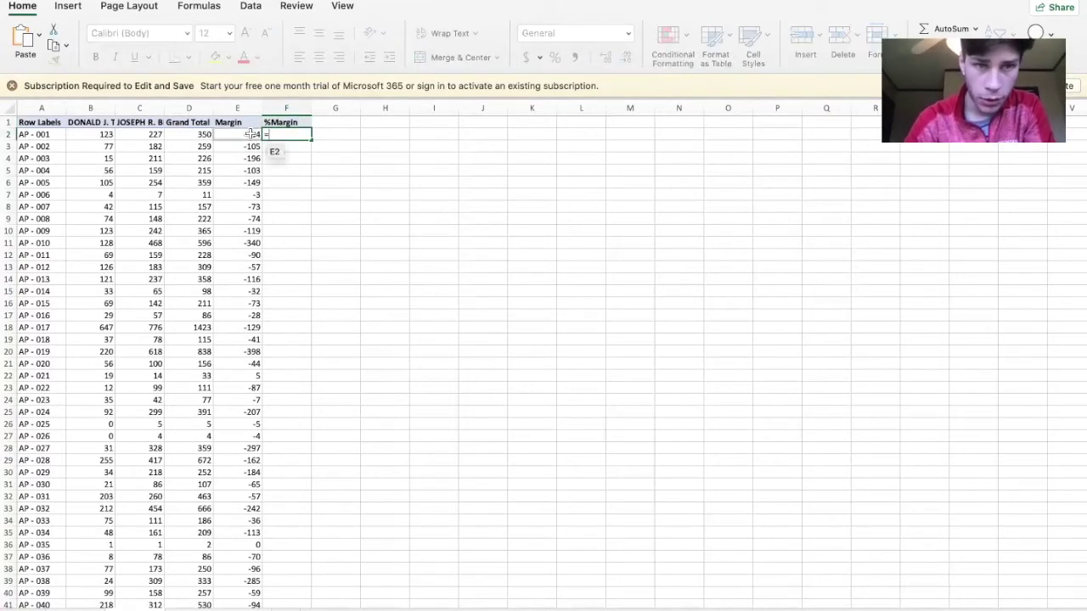
left_click(251, 135)
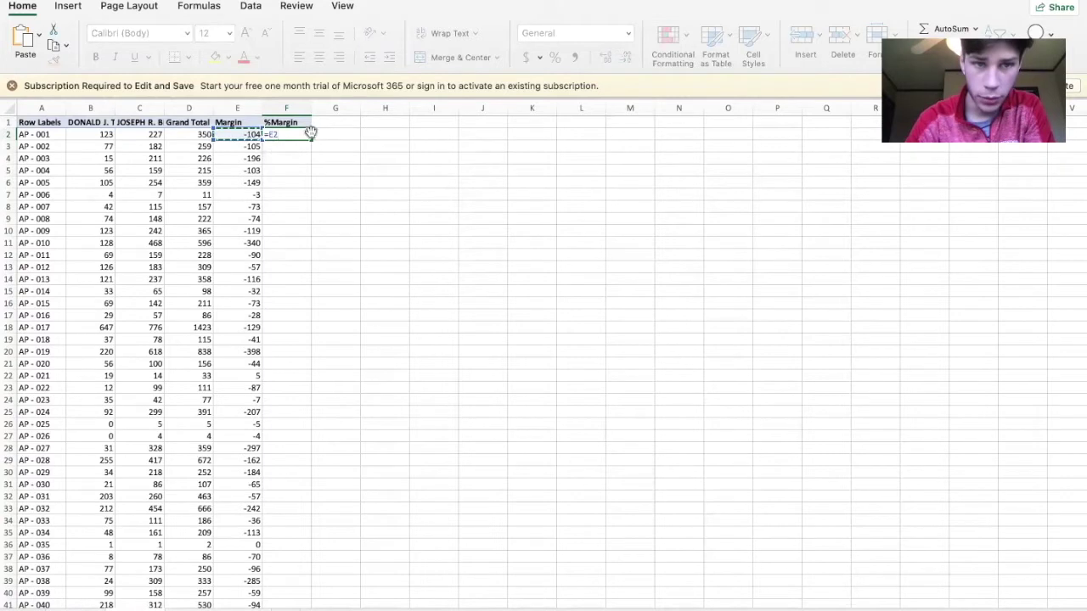
type("/")
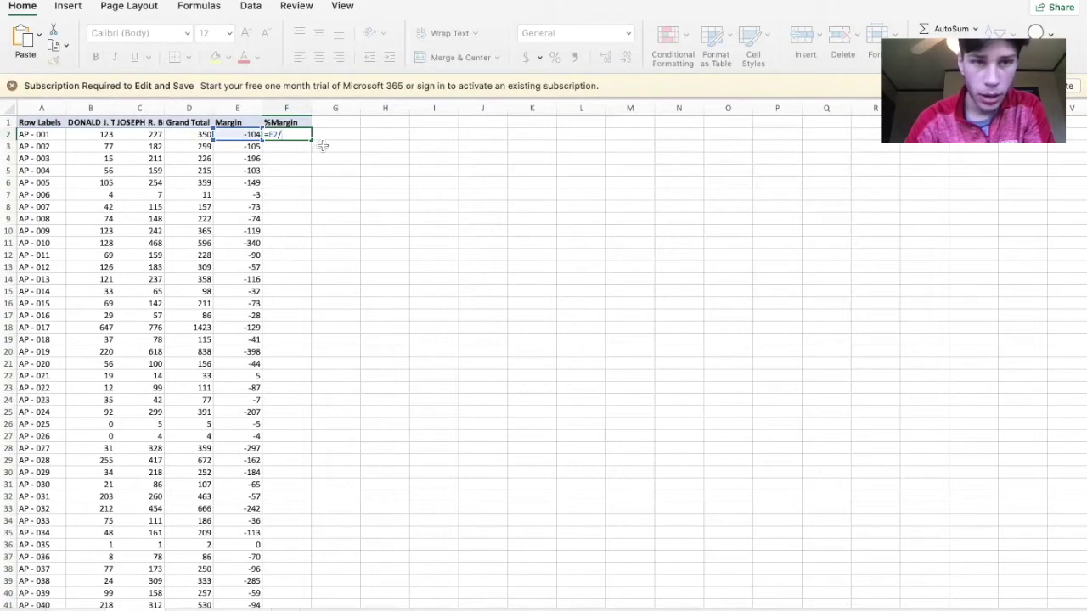
left_click(194, 136)
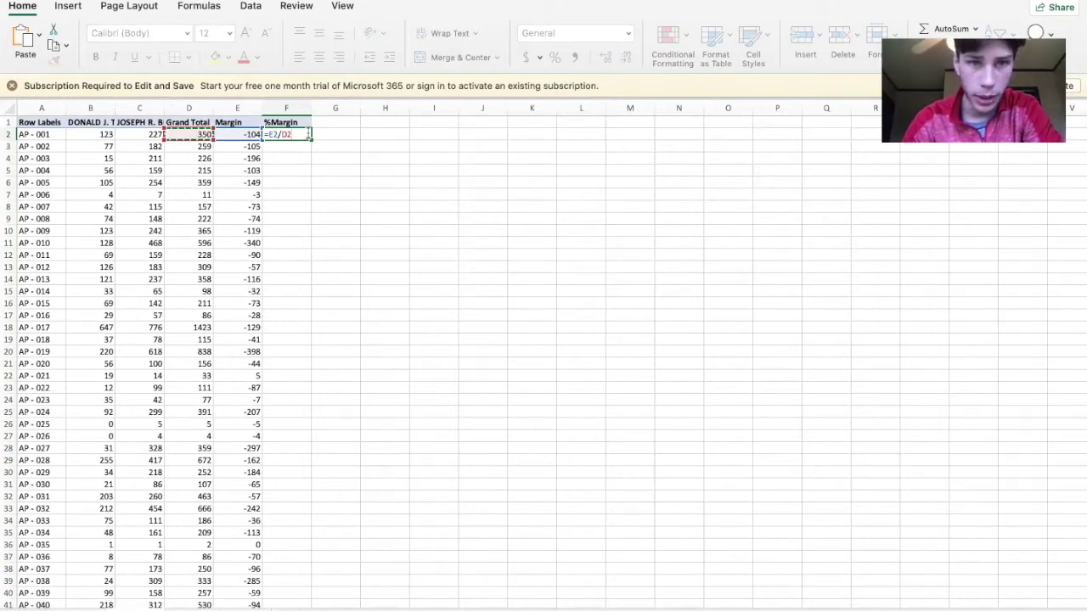
key("Return")
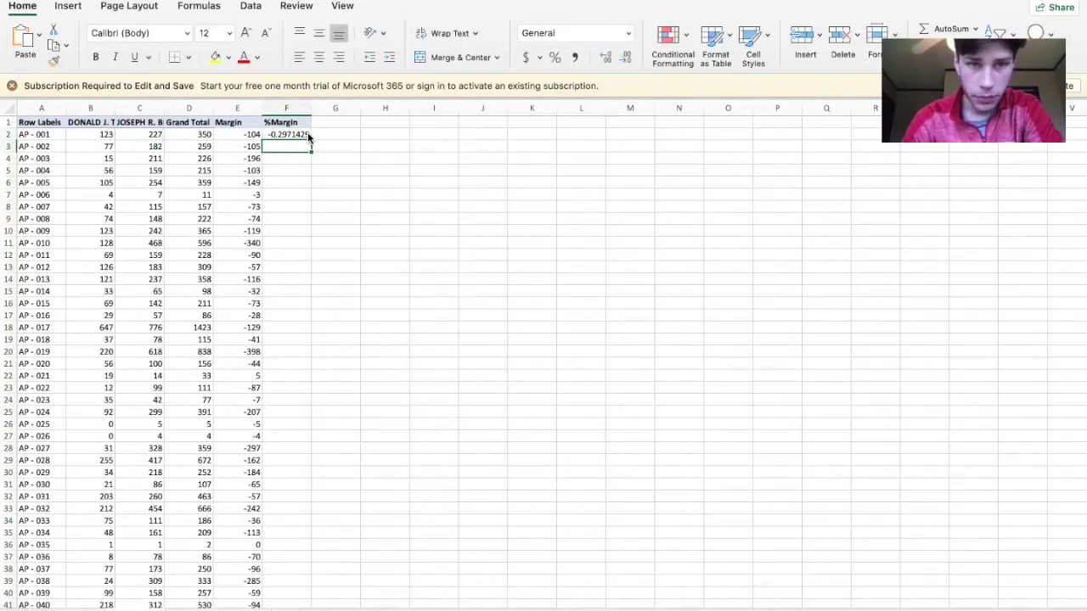
Fill the percentage margin formula from F2 down the %Margin column for all rows.
left_click(310, 136)
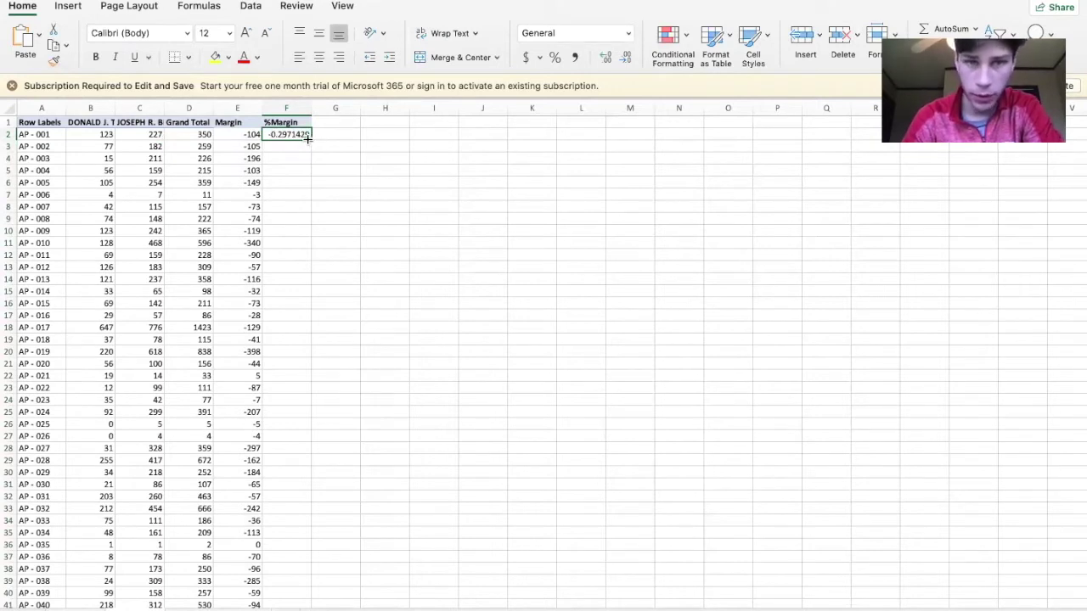
double_click(310, 139)
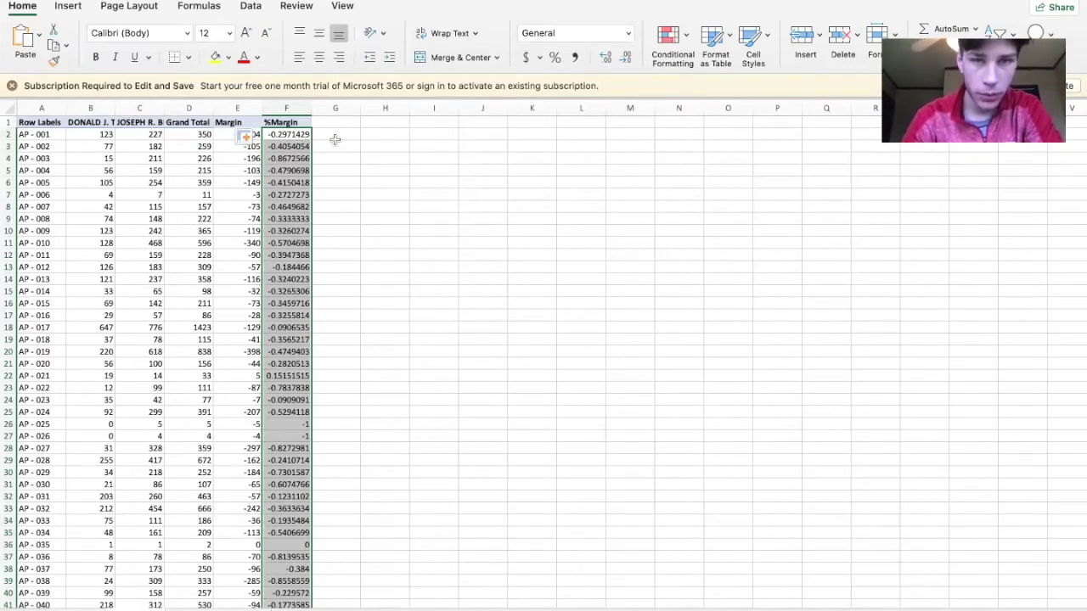
left_click(189, 2)
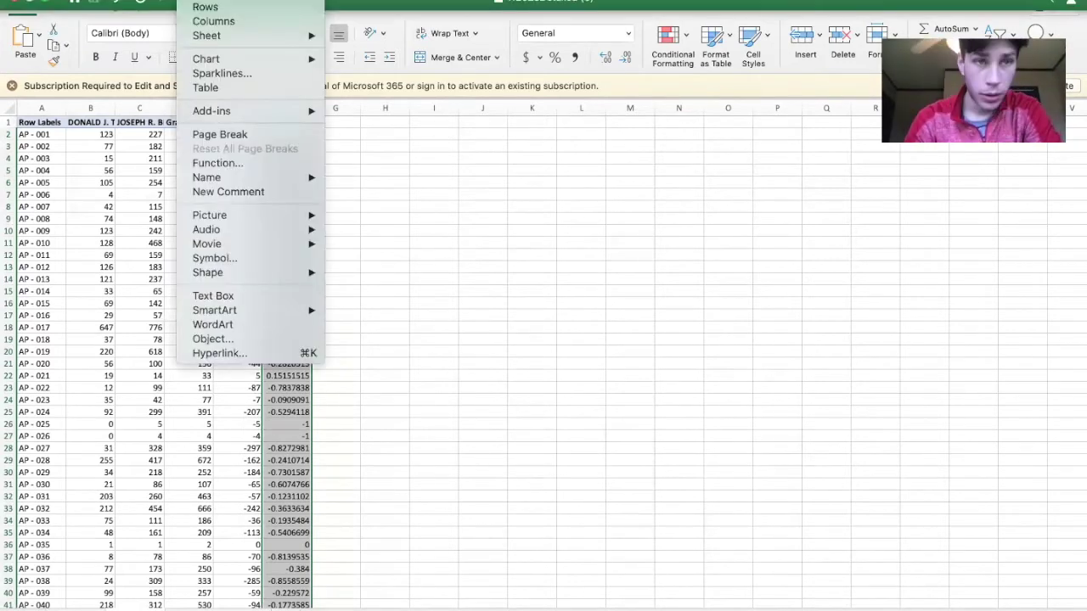
left_click(565, 306)
Copy the whole table, columns A to F, from the header row down to the Grand Total row.
left_click(33, 122)
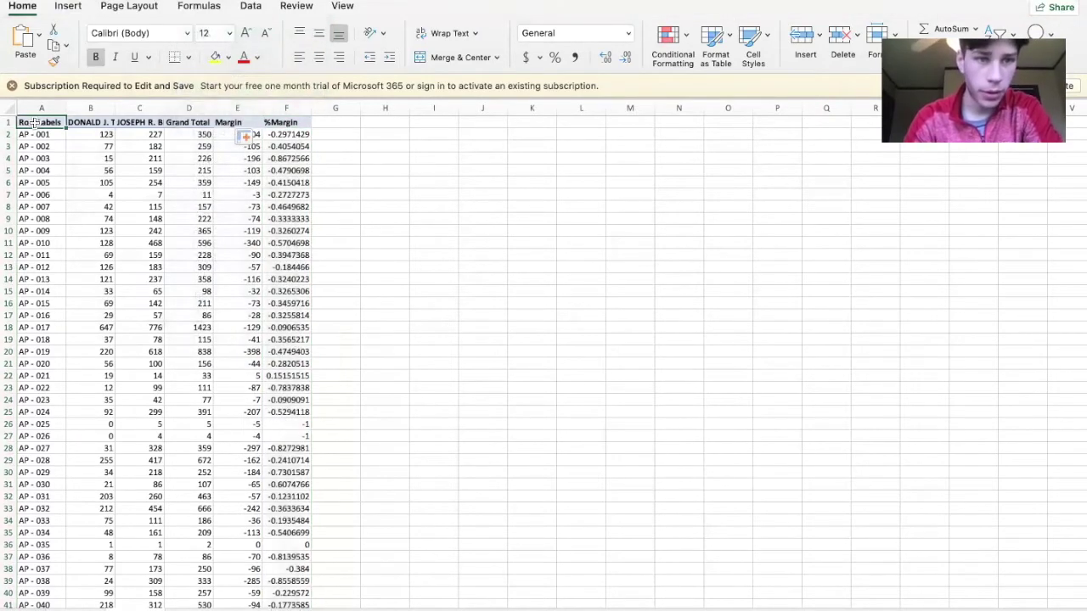
left_click_drag(34, 122, 303, 123)
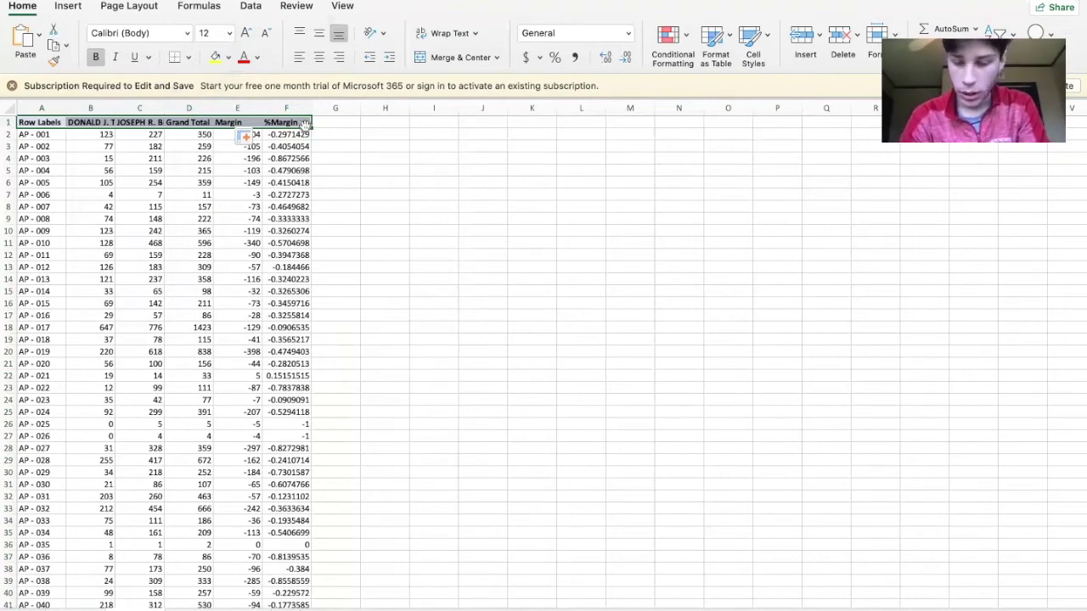
key("super+shift+Down")
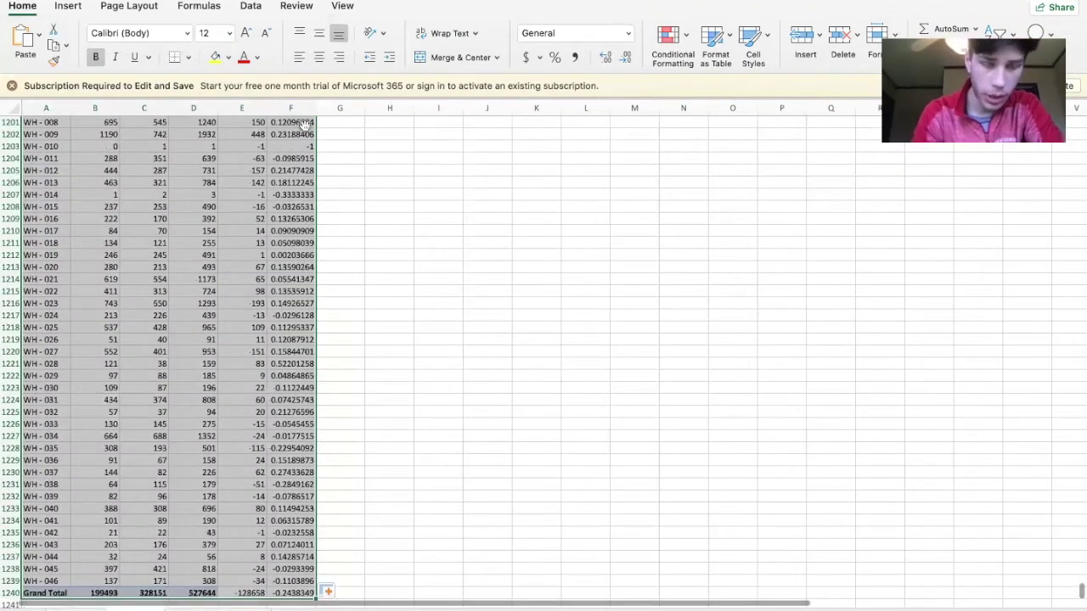
key("super+c")
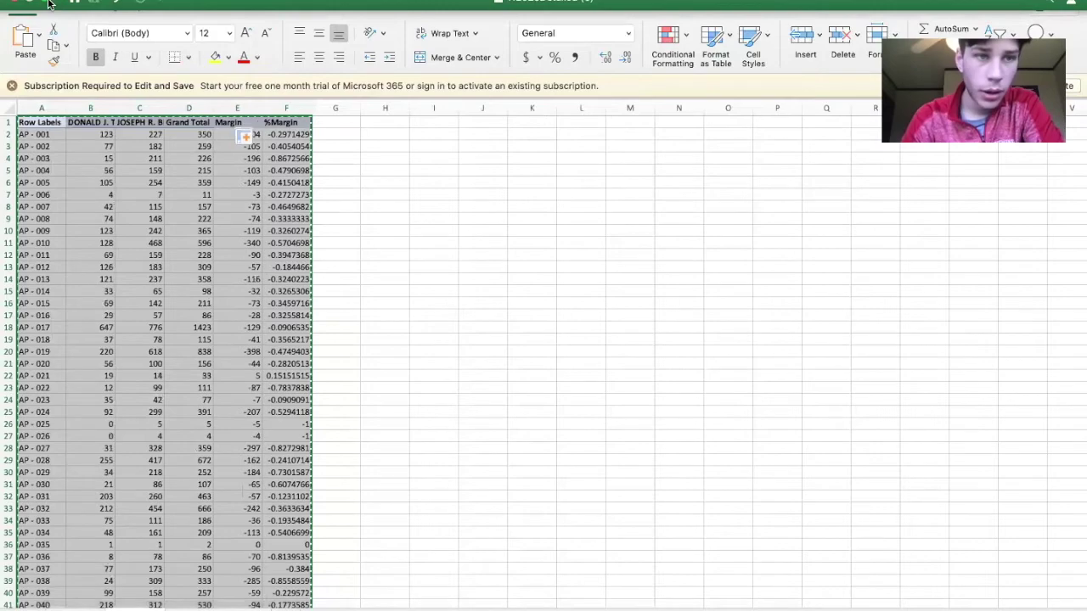
Switch to Chrome, search for google sheets in a new tab, and create a blank spreadsheet in Google Sheets.
left_click(49, 3)
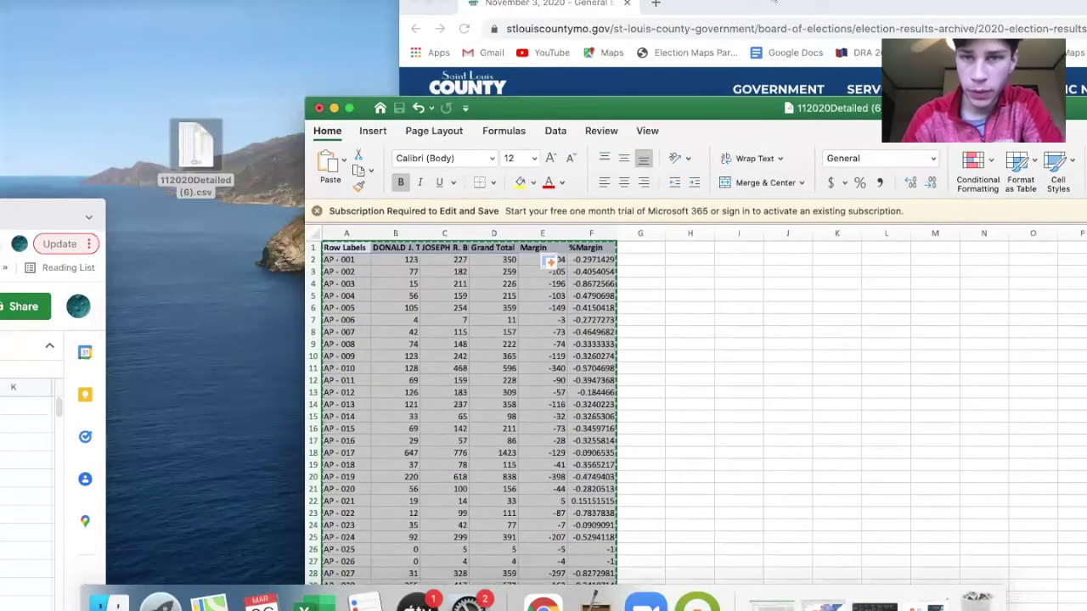
left_click(412, 5)
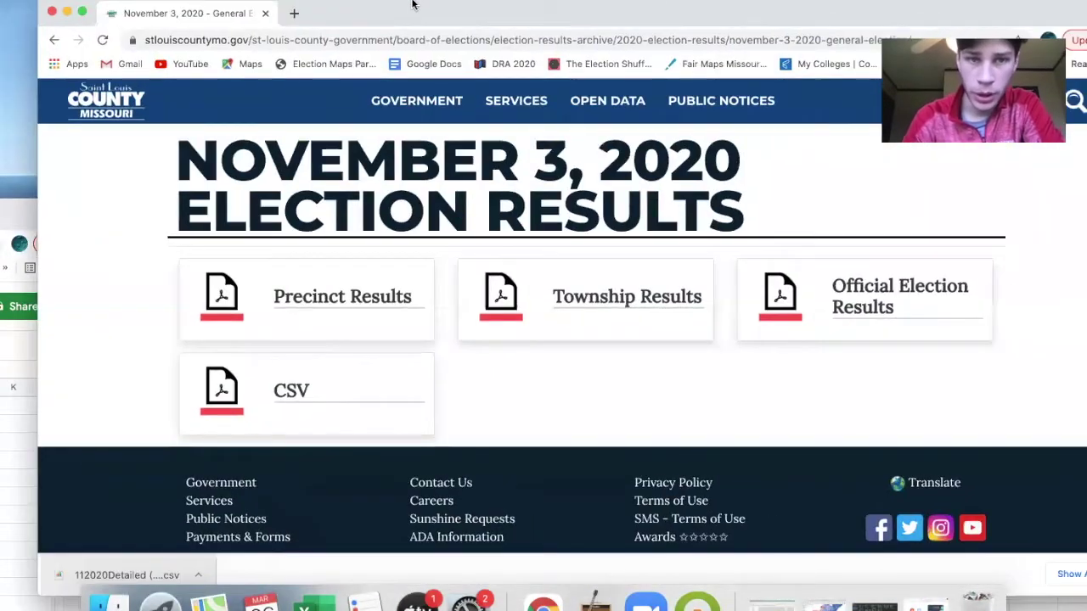
left_click(293, 12)
type("g")
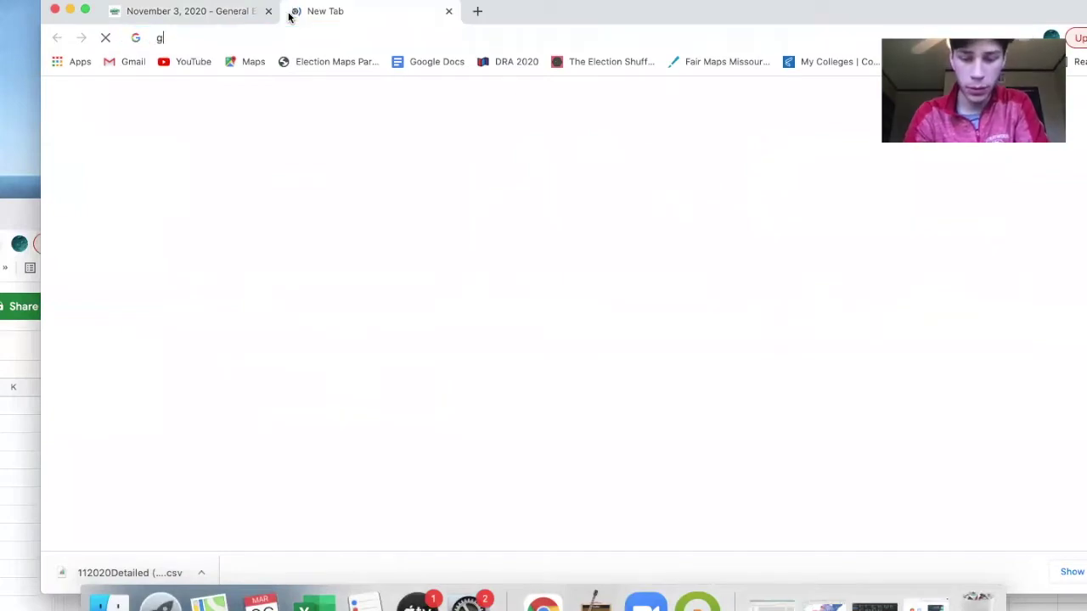
type("oogle")
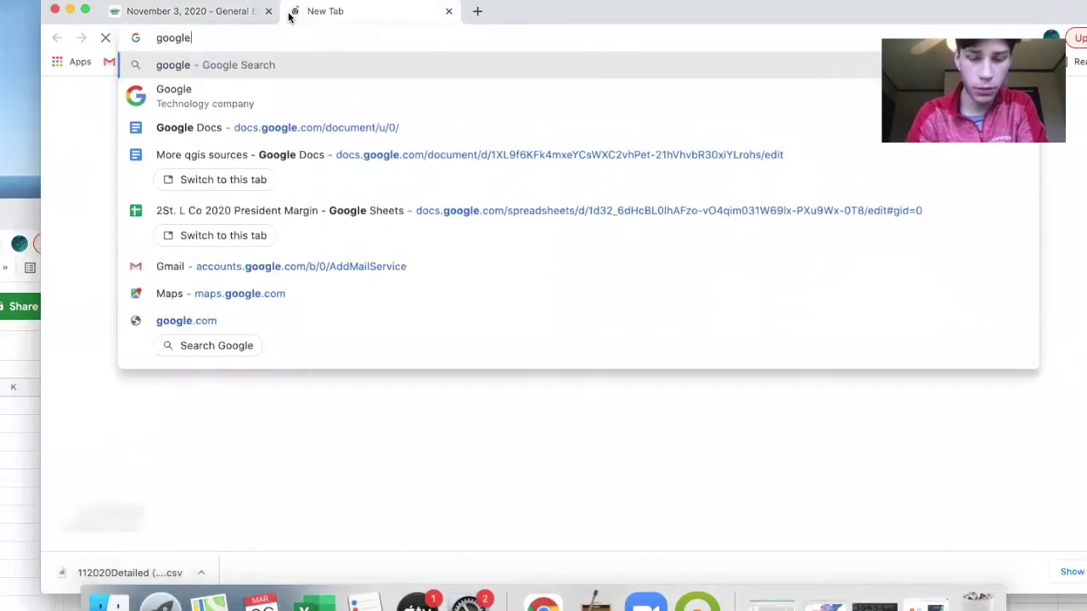
type(" sheets")
key("Return")
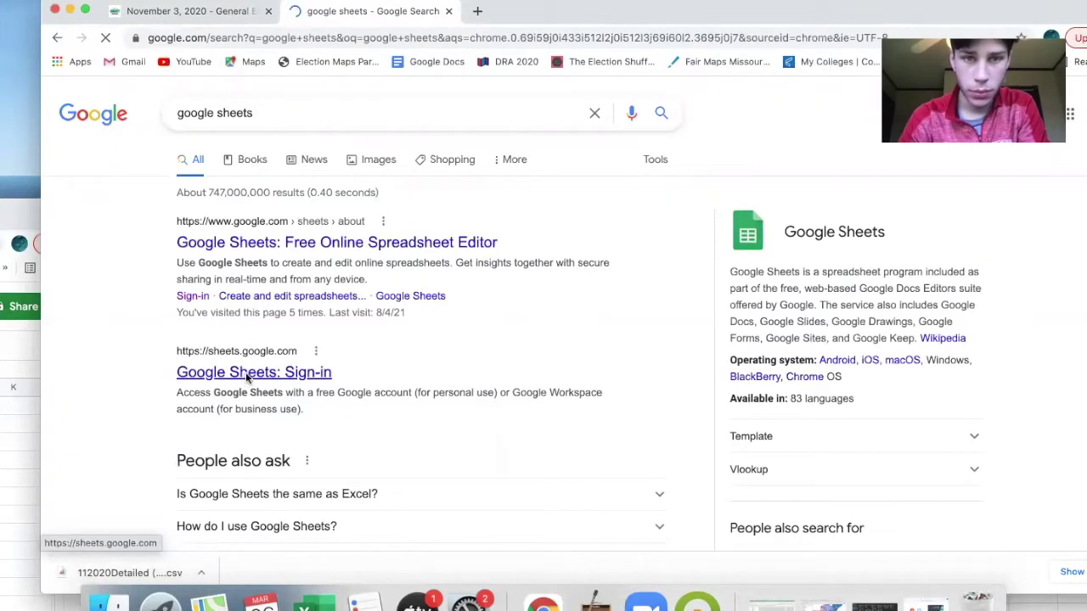
left_click(246, 375)
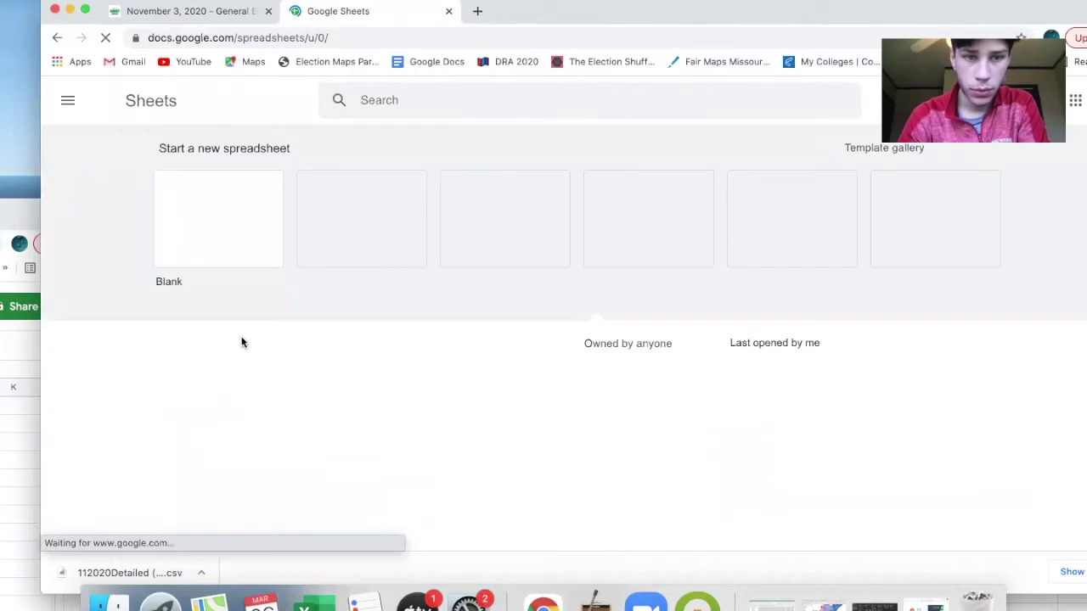
left_click(225, 243)
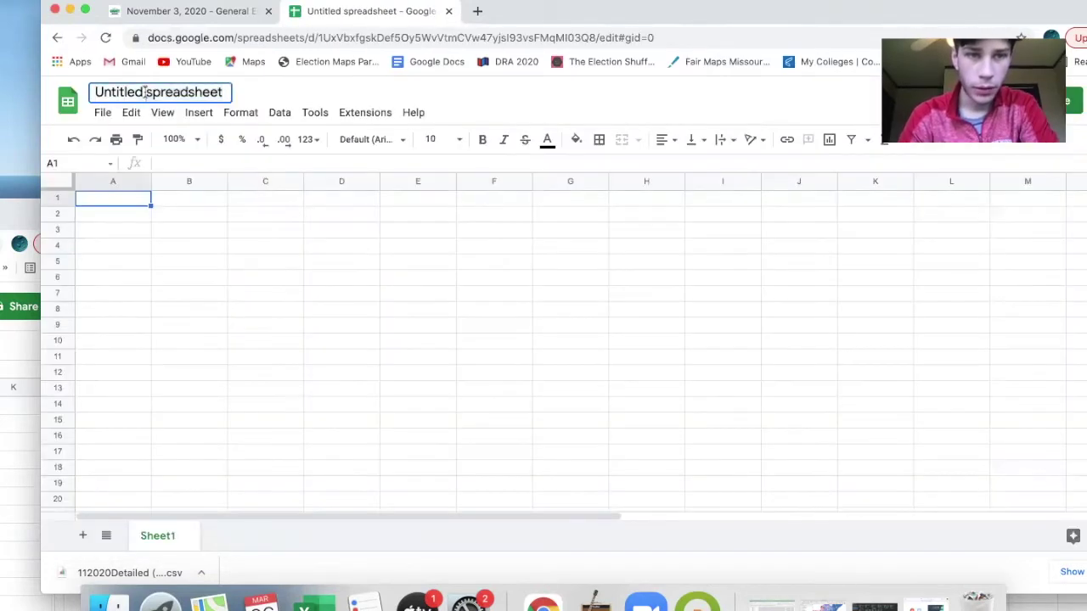
Rename the spreadsheet as Trump vs Biden STL County.
double_click(146, 92)
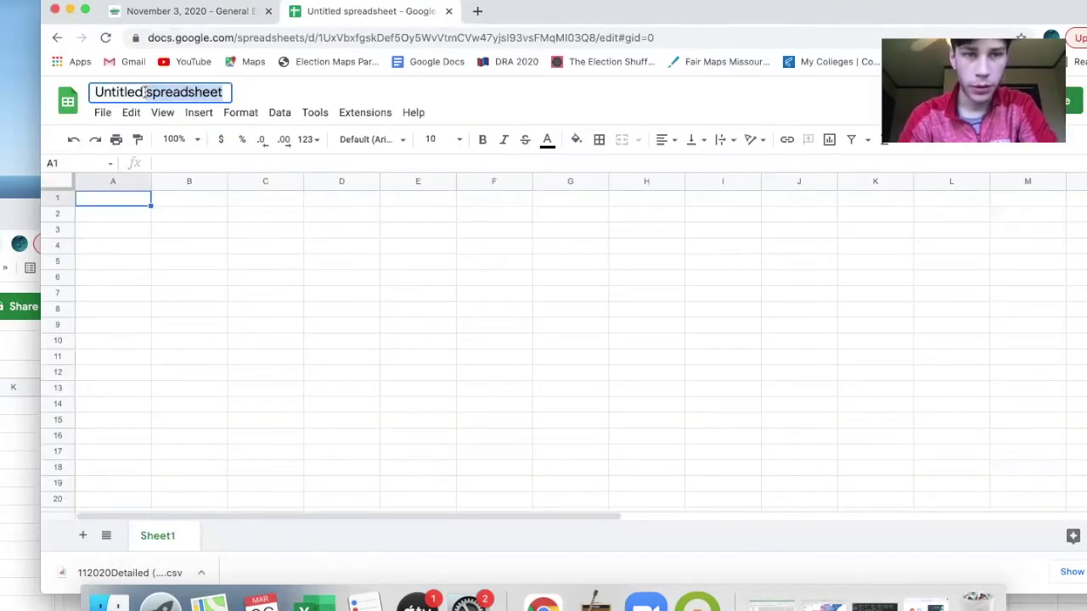
left_click(146, 92)
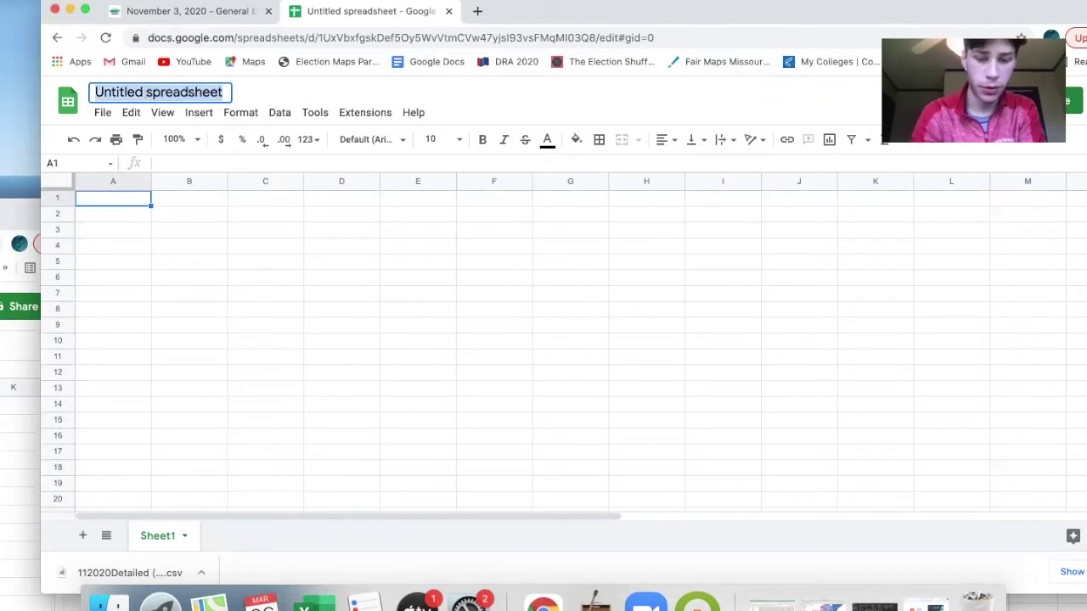
type("Trump ")
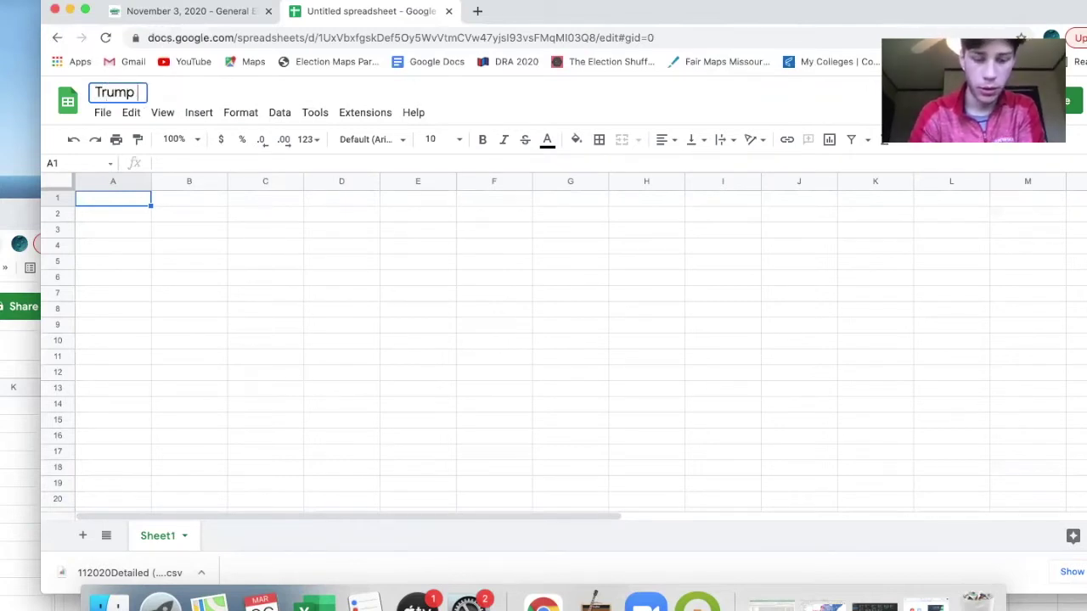
type("Vs")
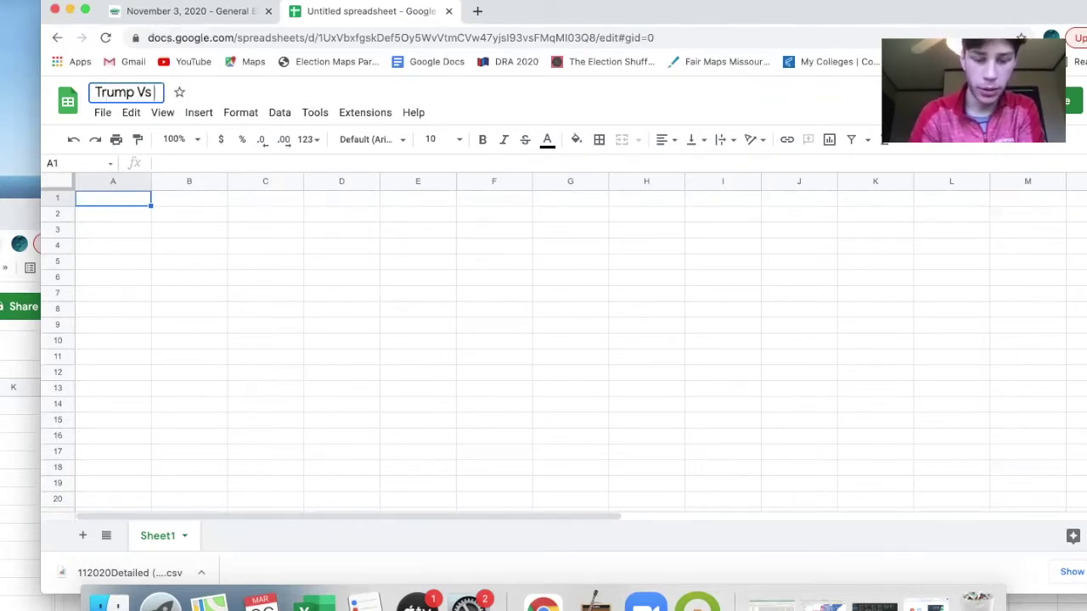
type(" Biden")
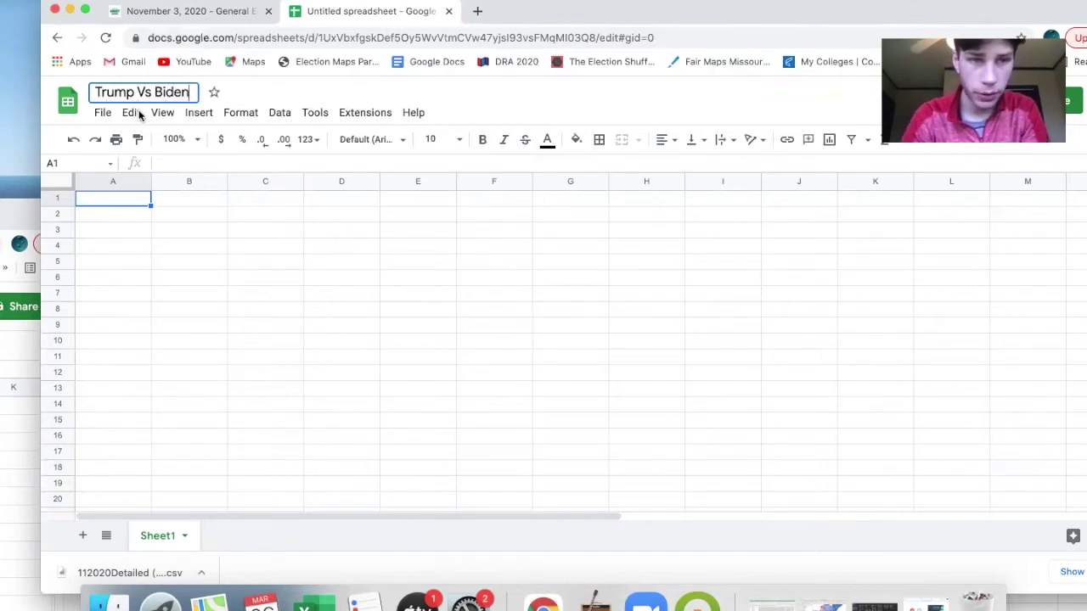
left_click(141, 92)
key("BackSpace")
type("v")
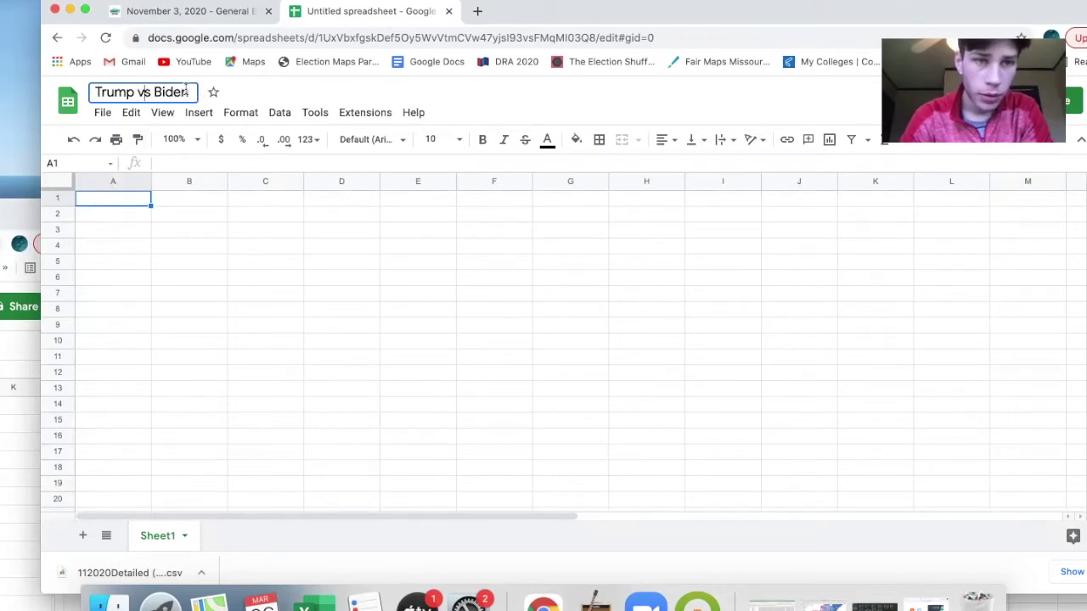
left_click(185, 92)
type("STL cou")
key("BackSpace")
key("BackSpace")
key("BackSpace")
key("BackSpace")
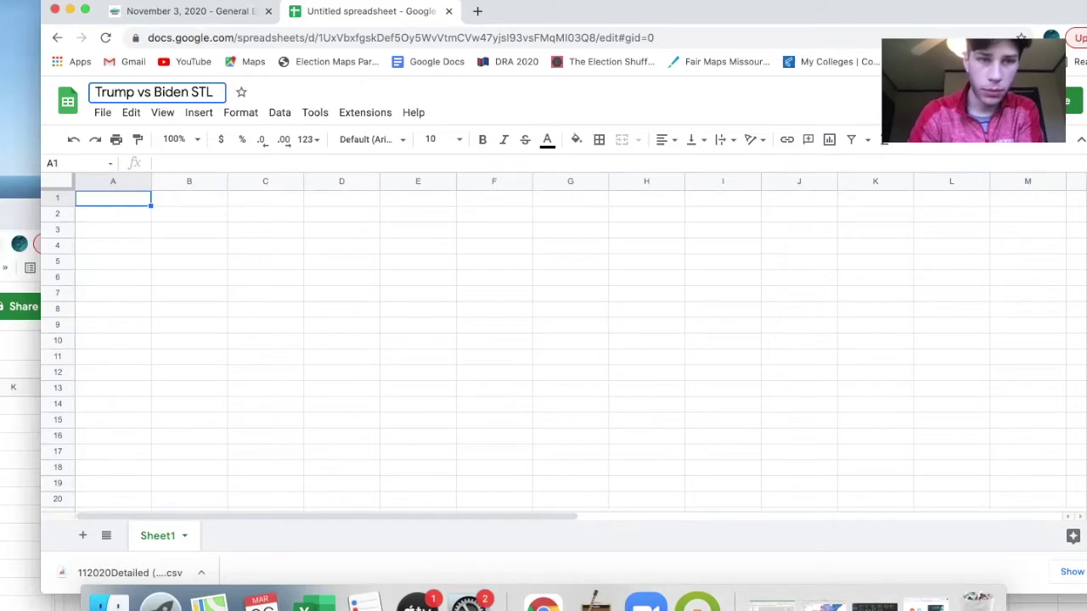
type("County")
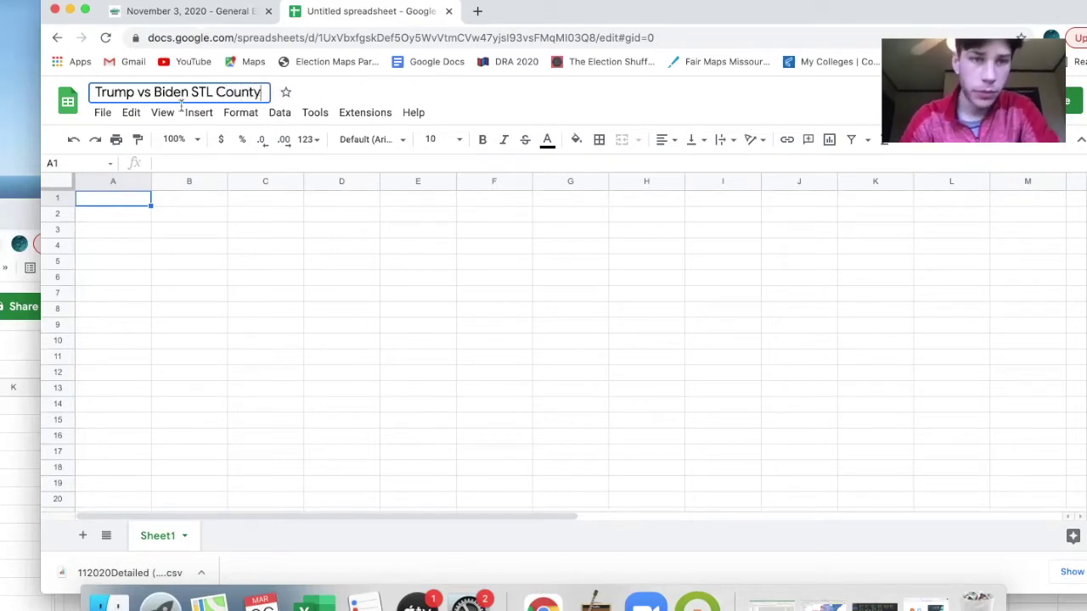
Paste the copied precinct results table into the sheet starting at cell B1, leaving column A empty.
left_click(108, 203)
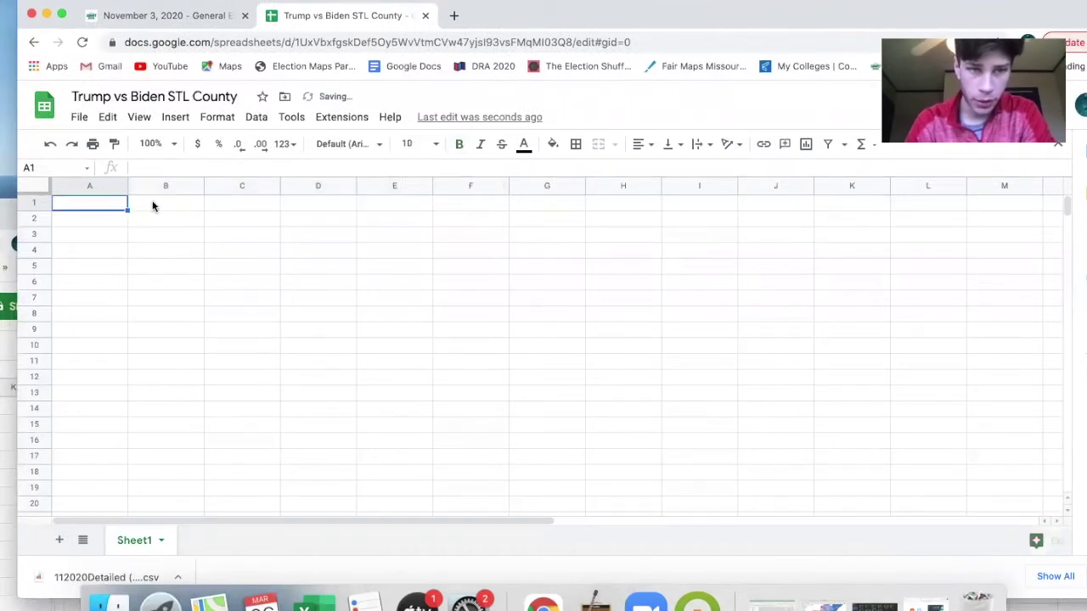
left_click(149, 207)
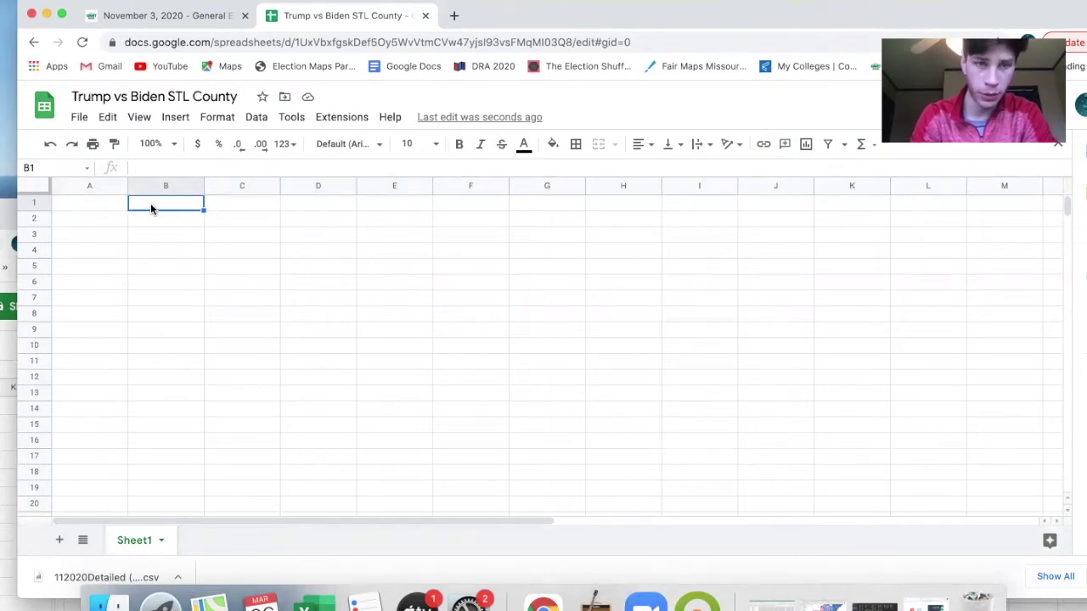
key("super+v")
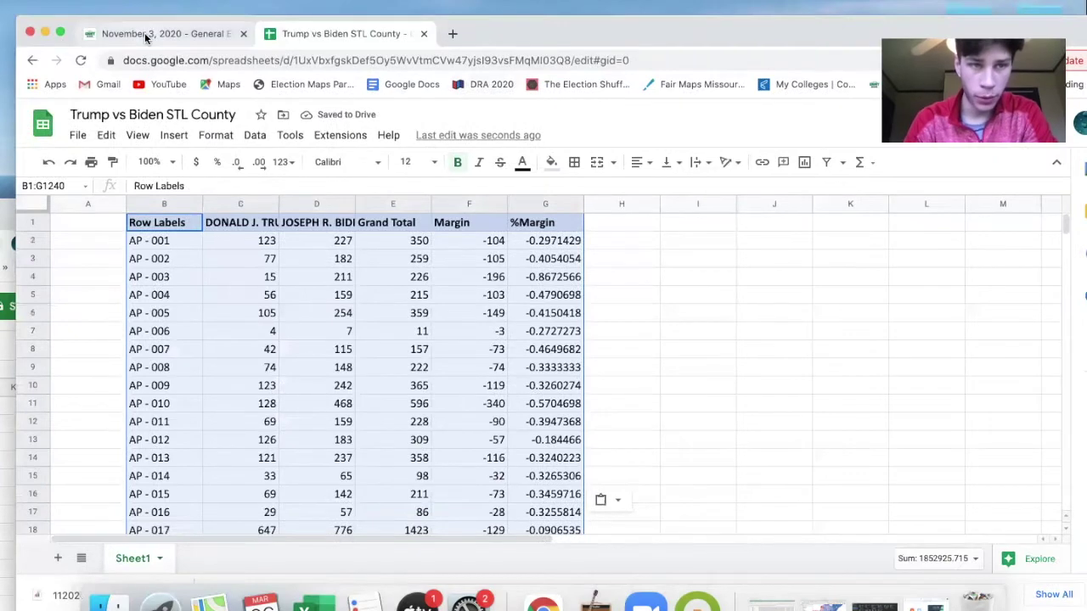
Return to the St. Louis County election results page, open the county's GIS open data portal and go to its Open Data page.
left_click(144, 33)
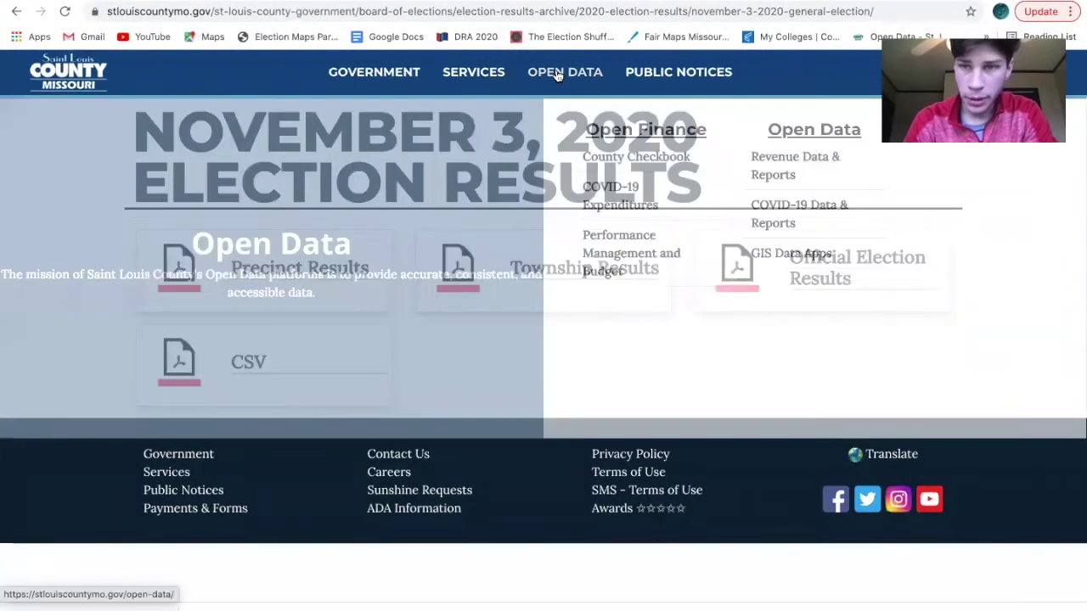
left_click(560, 73)
left_click(829, 224)
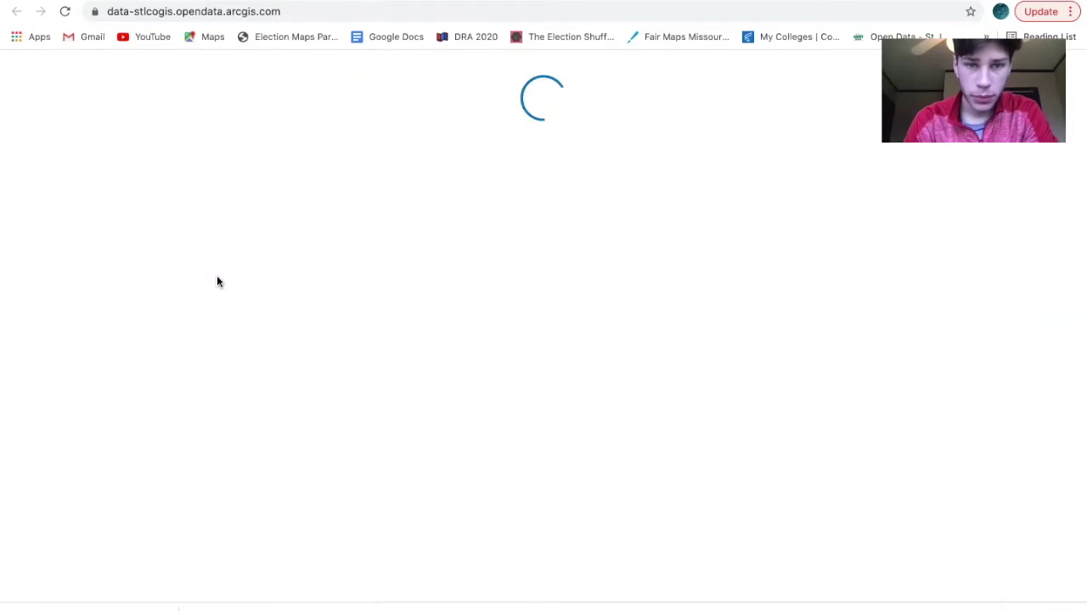
scroll(425, 493, "down", 1)
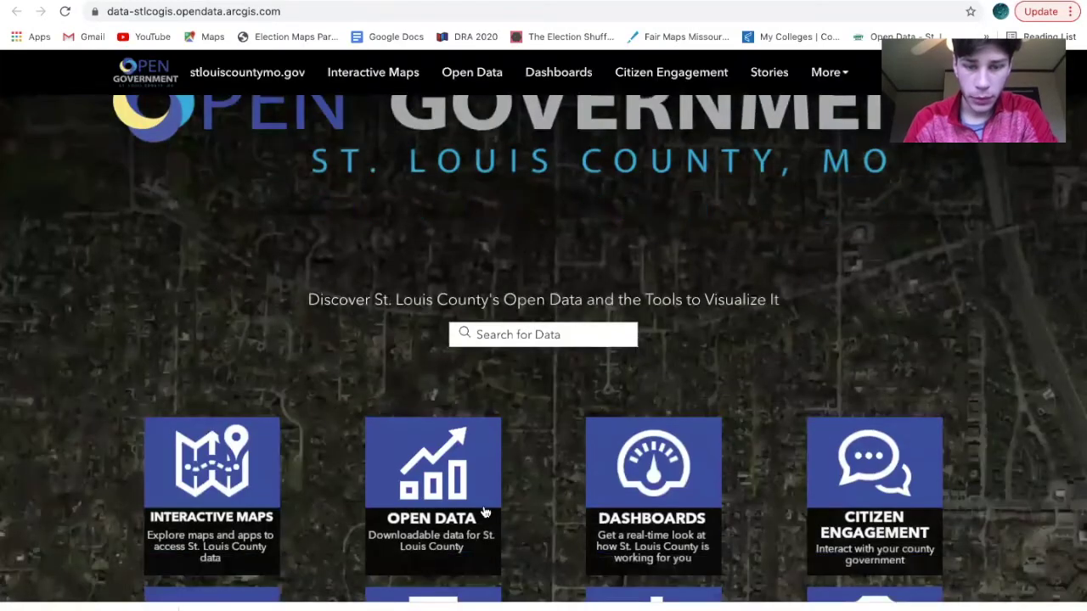
left_click(426, 496)
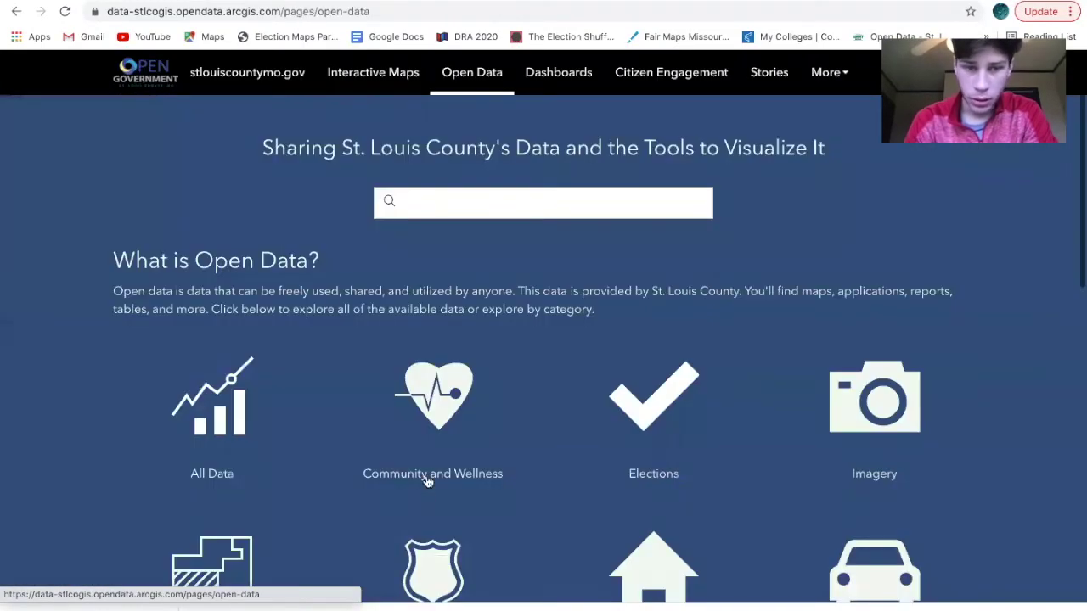
Search the open data portal for precinct and open the St. Louis County Board of Elections Precincts 2021 dataset.
left_click(429, 273)
type("prec")
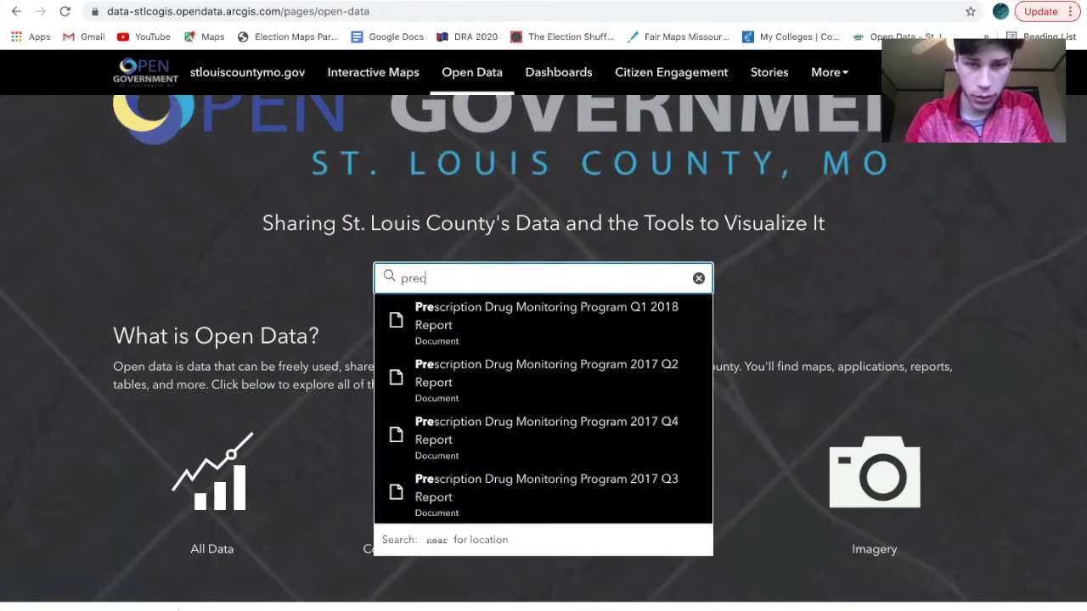
type("inct")
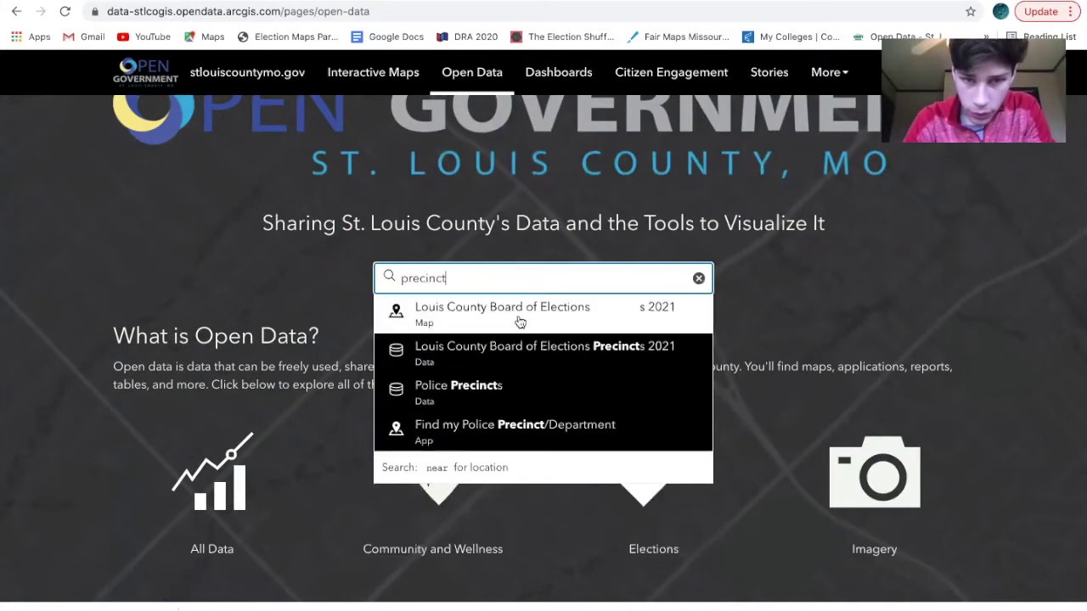
key("BackSpace")
key("BackSpace")
key("BackSpace")
key("BackSpace")
key("BackSpace")
key("BackSpace")
key("BackSpace")
key("BackSpace")
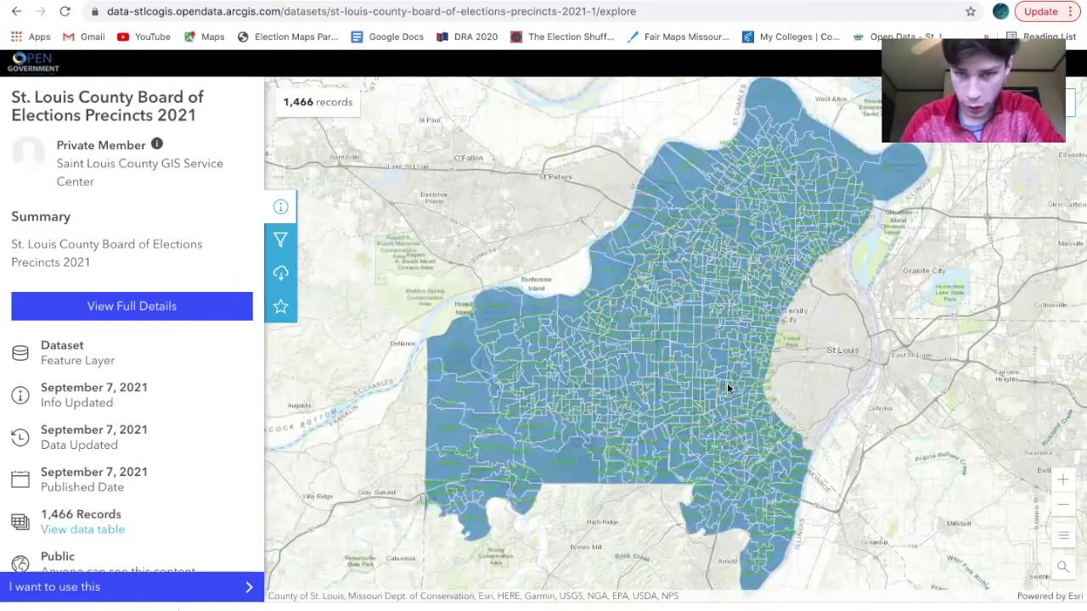
Examine the precinct boundaries and precinct names on the map at county and neighbourhood scale.
scroll(688, 436, "up", 2)
scroll(688, 436, "down", 1)
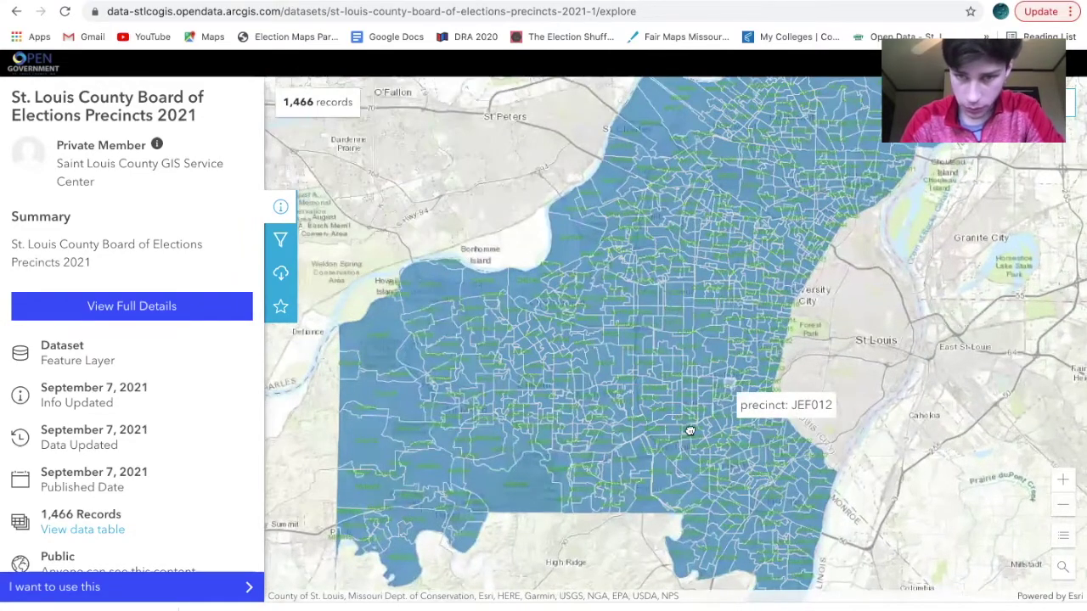
scroll(689, 431, "up", 3)
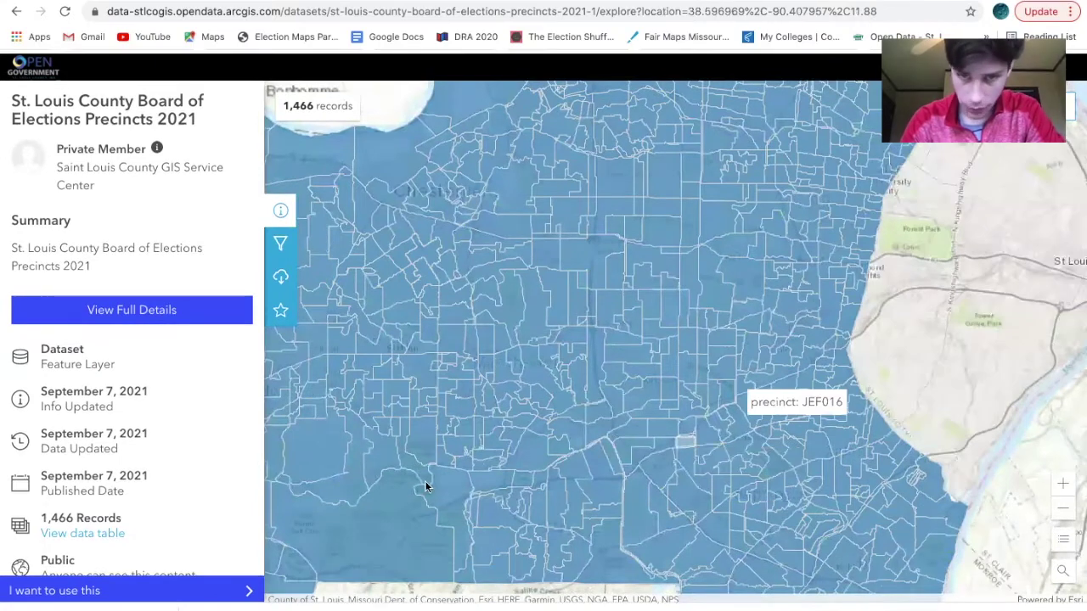
scroll(424, 486, "down", 2)
scroll(527, 431, "down", 1)
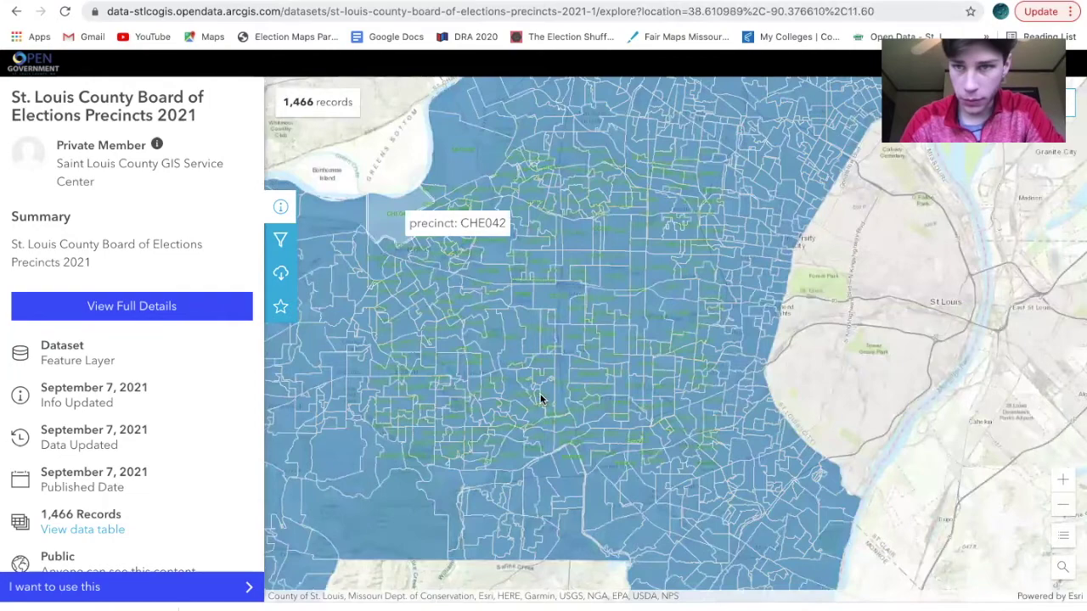
scroll(540, 393, "down", 1)
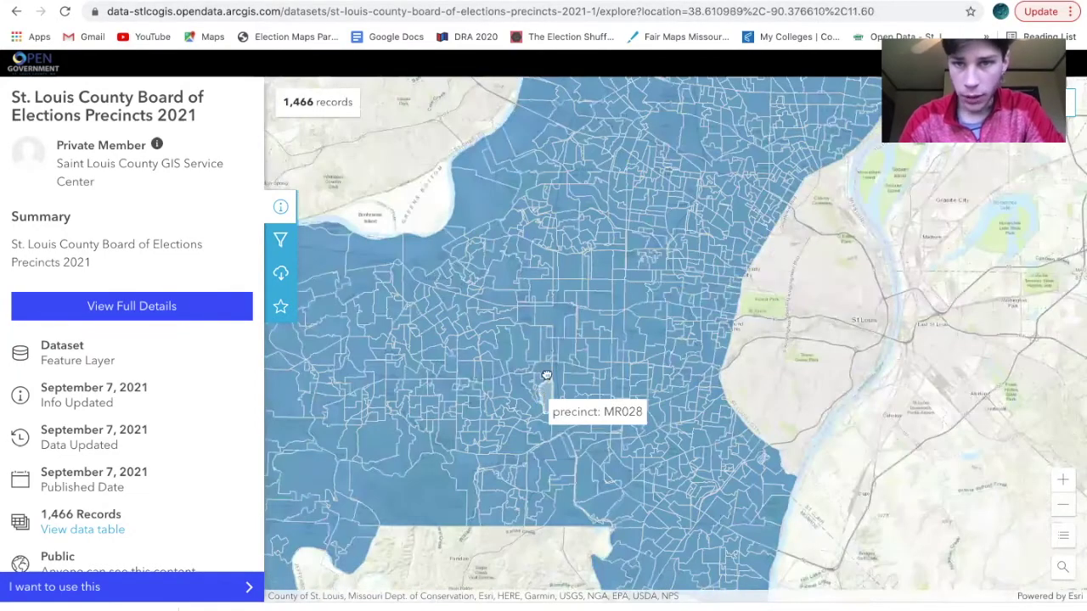
scroll(540, 393, "down", 1)
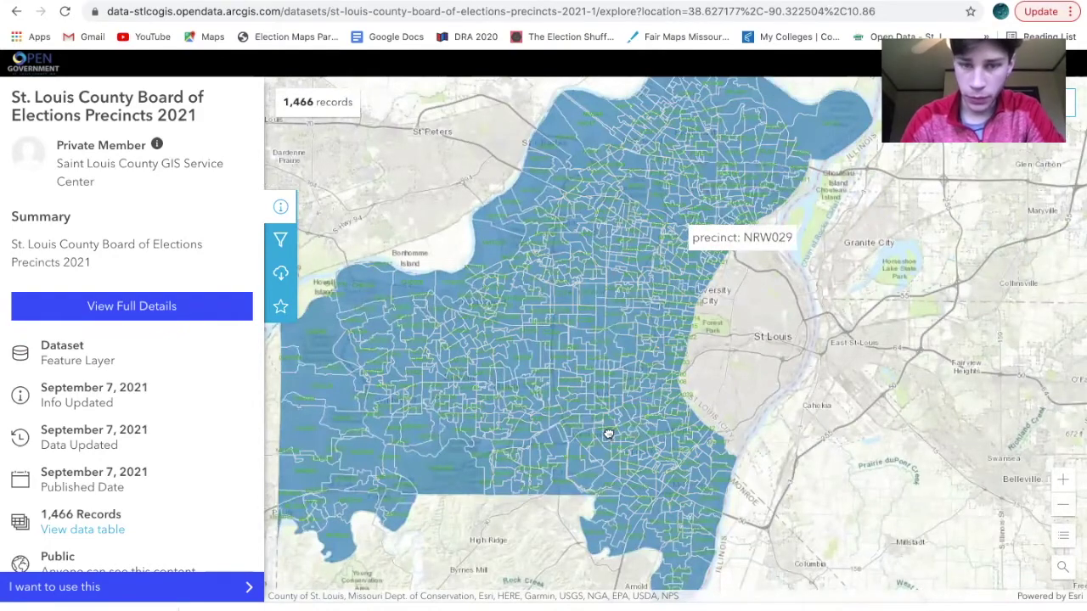
scroll(608, 437, "up", 1)
scroll(608, 435, "up", 2)
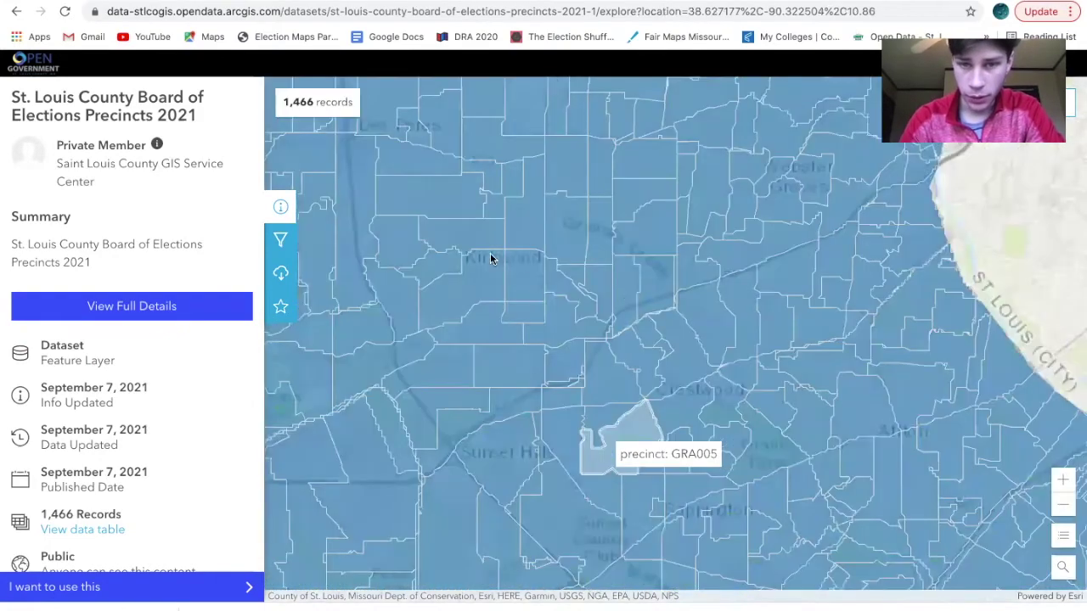
scroll(608, 323, "down", 3)
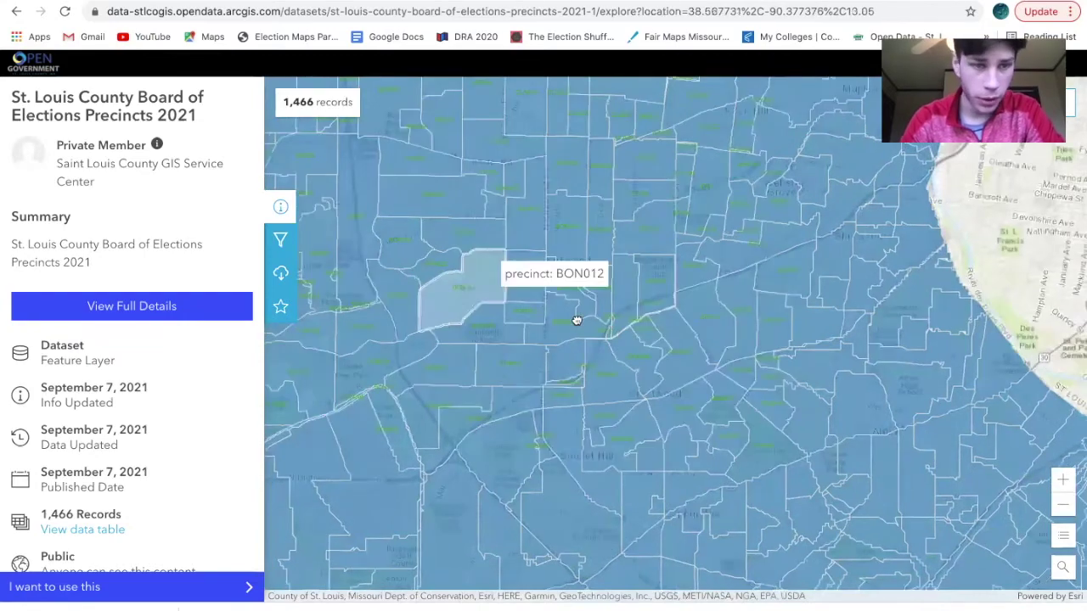
scroll(575, 318, "down", 1)
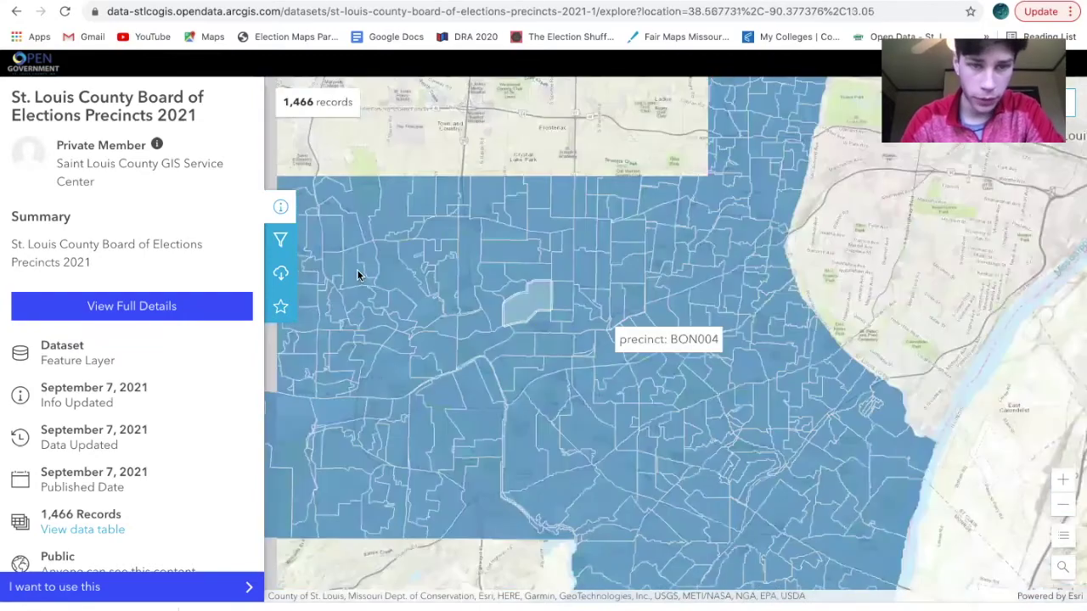
Download the Board of Elections Precincts 2021 dataset both as a Shapefile and as a CSV.
left_click(281, 274)
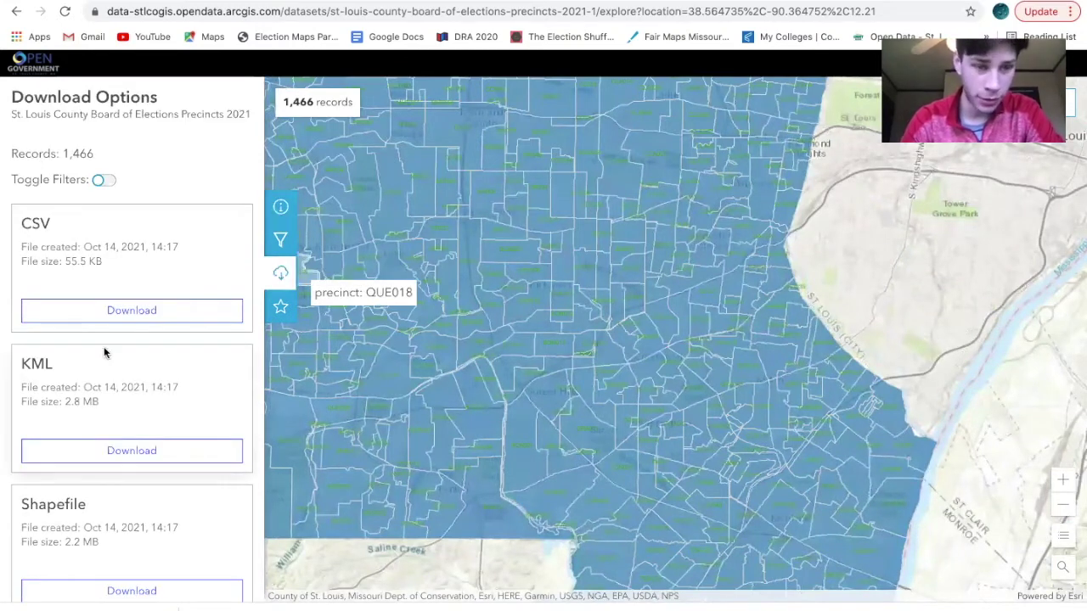
scroll(128, 510, "down", 1)
left_click(130, 526)
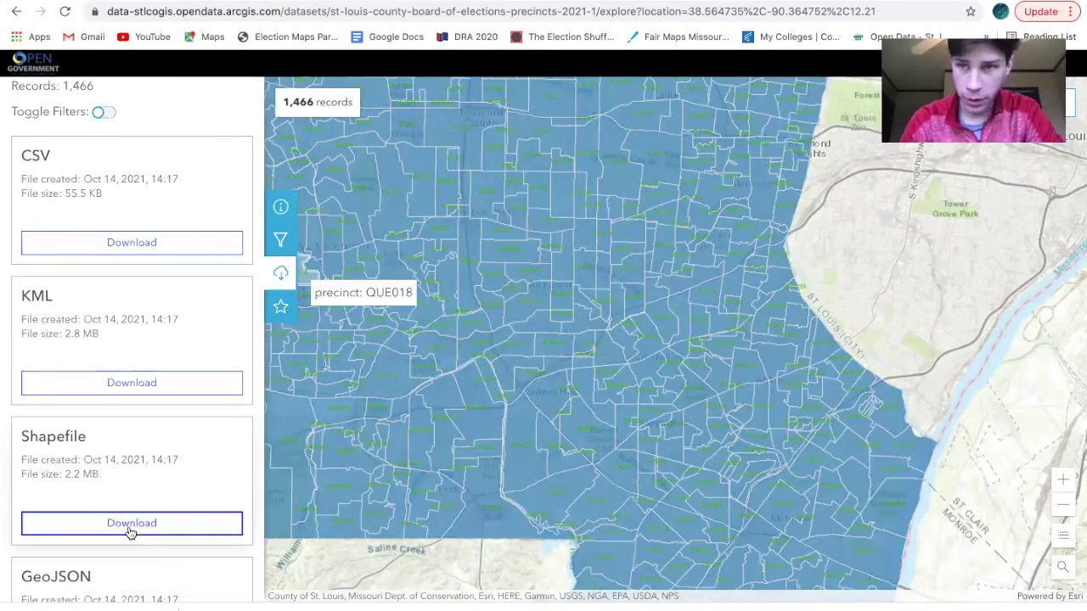
left_click(130, 526)
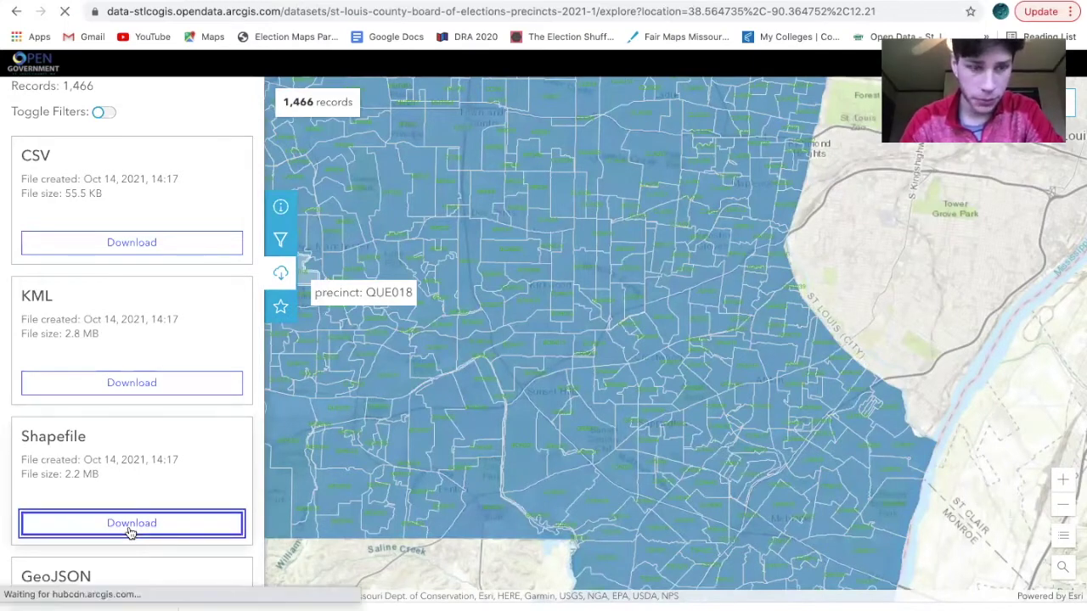
left_click(130, 244)
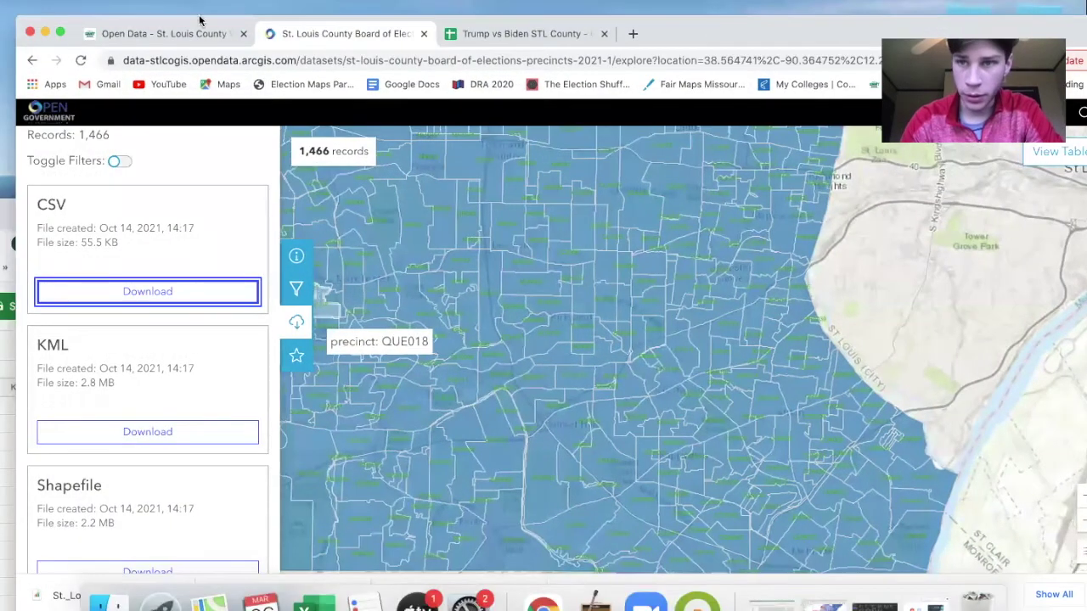
Uncover the desktop and place the downloaded precinct shapefile zip and precinct CSV on it.
left_click_drag(200, 21, 632, 1)
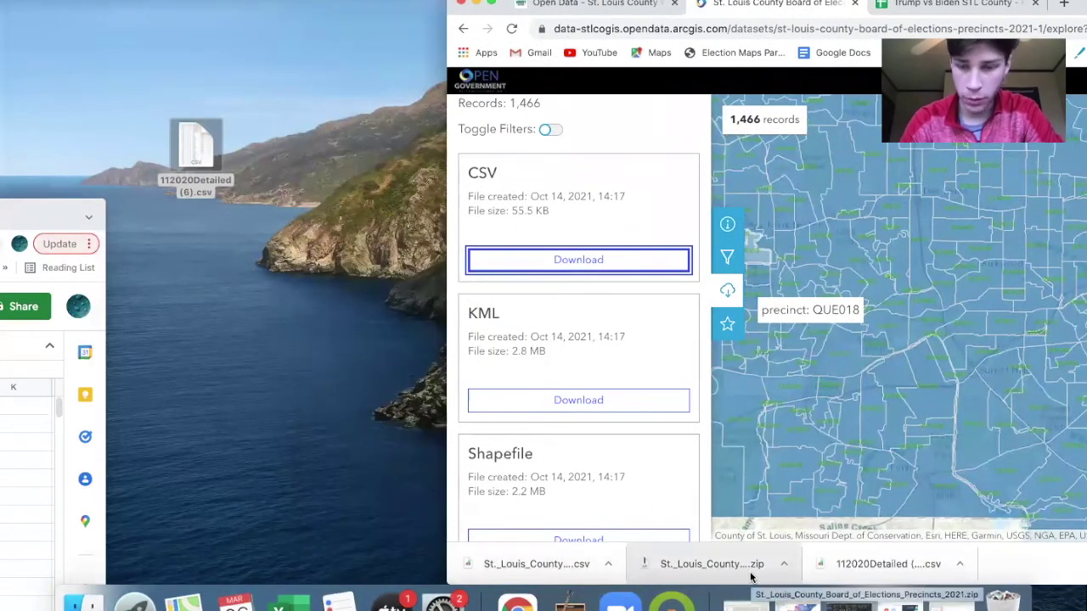
left_click_drag(189, 65, 189, 62)
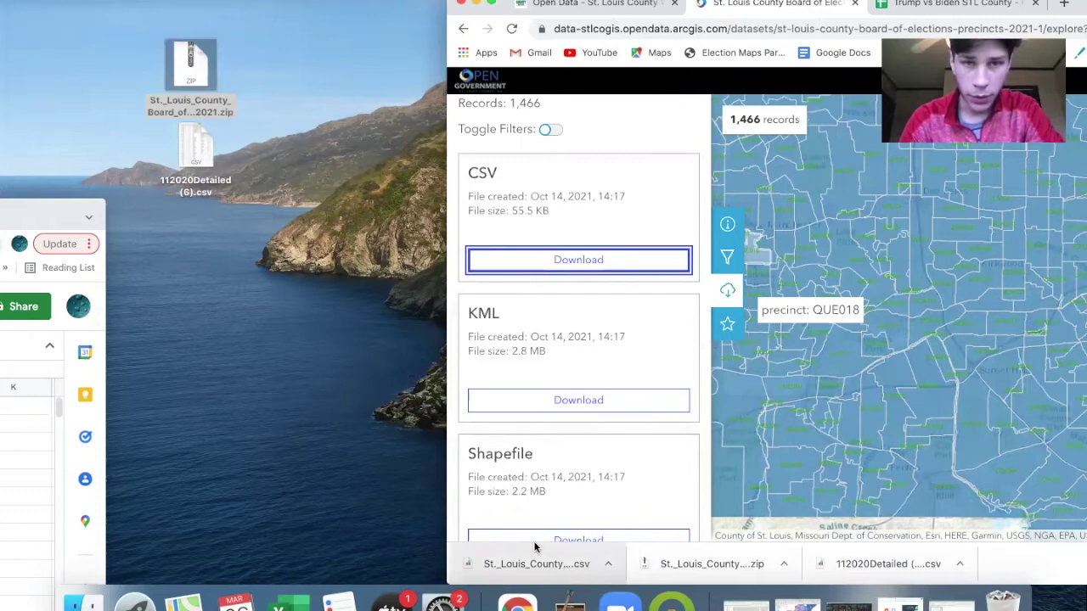
left_click_drag(536, 549, 259, 306)
left_click_drag(209, 260, 209, 260)
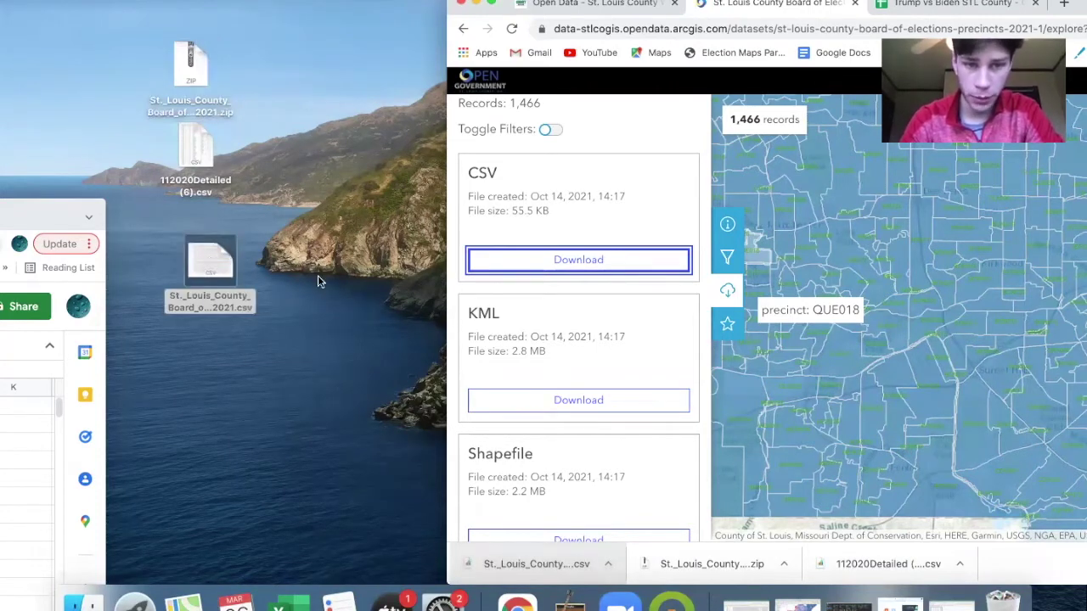
Open St._Louis_County_Board_of_Elections_Precincts_2021.csv from the desktop in Microsoft Excel.
right_click(212, 254)
mouse_move(569, 286)
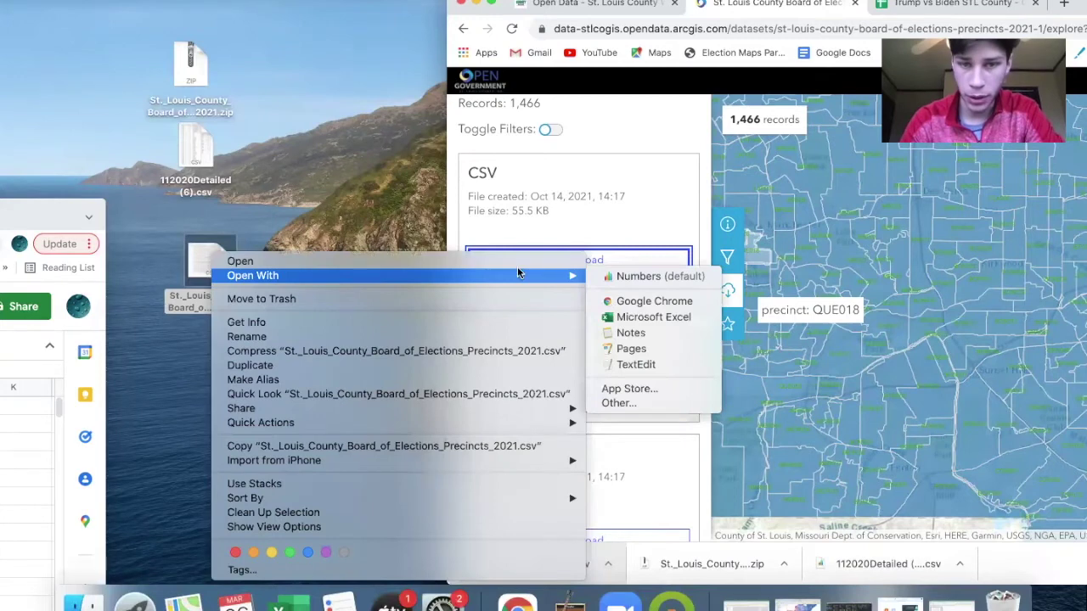
left_click(702, 324)
left_click_drag(462, 12, 575, 40)
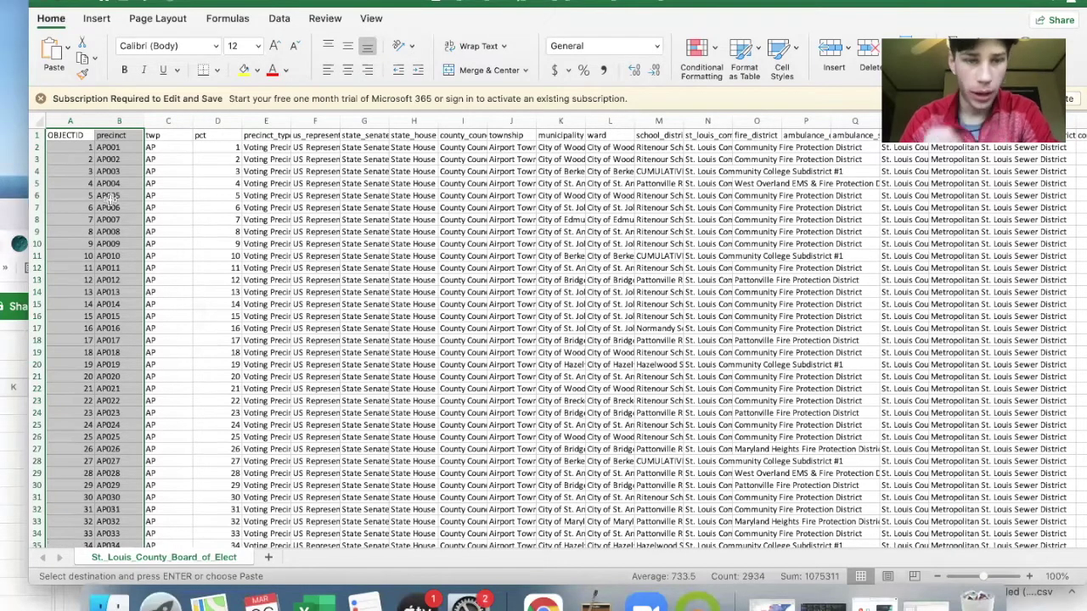
Examine the precinct CSV's rows and columns, including the precinct codes and the district fields further along.
scroll(395, 337, "down", 10)
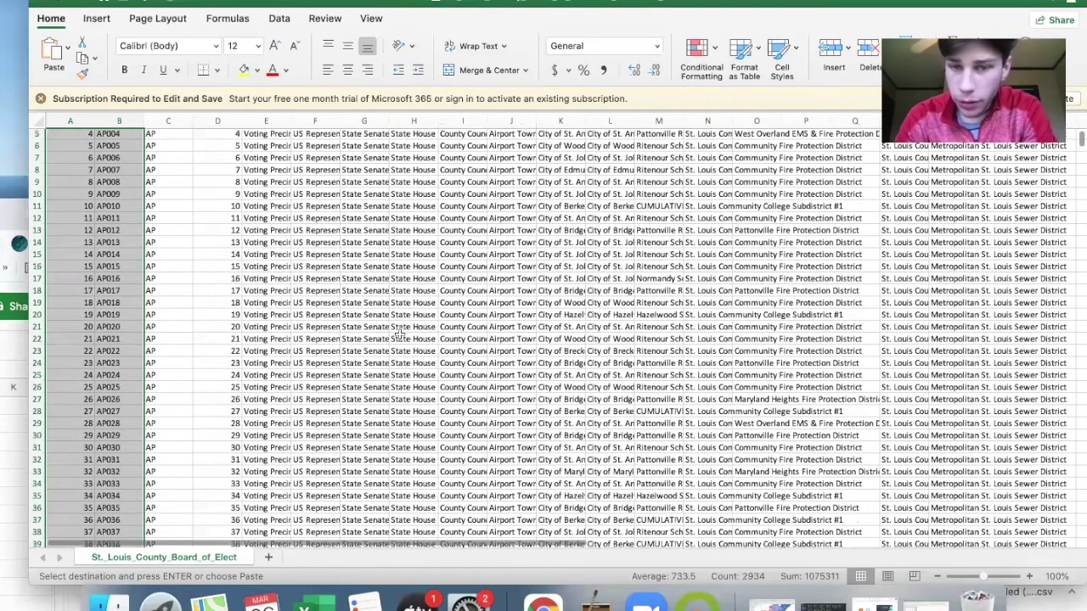
scroll(397, 336, "up", 10)
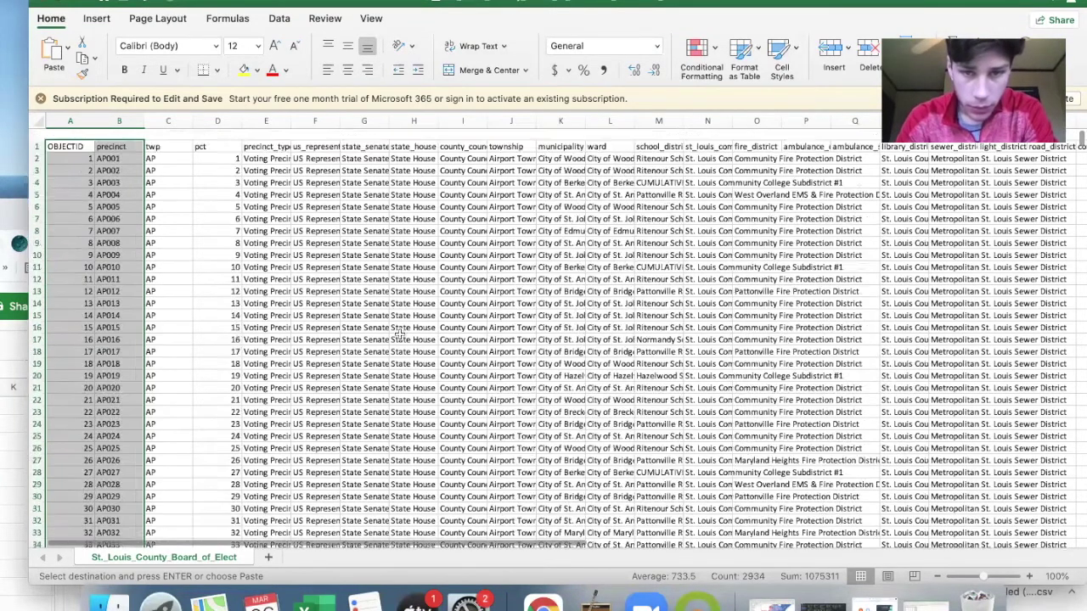
scroll(398, 336, "down", 1)
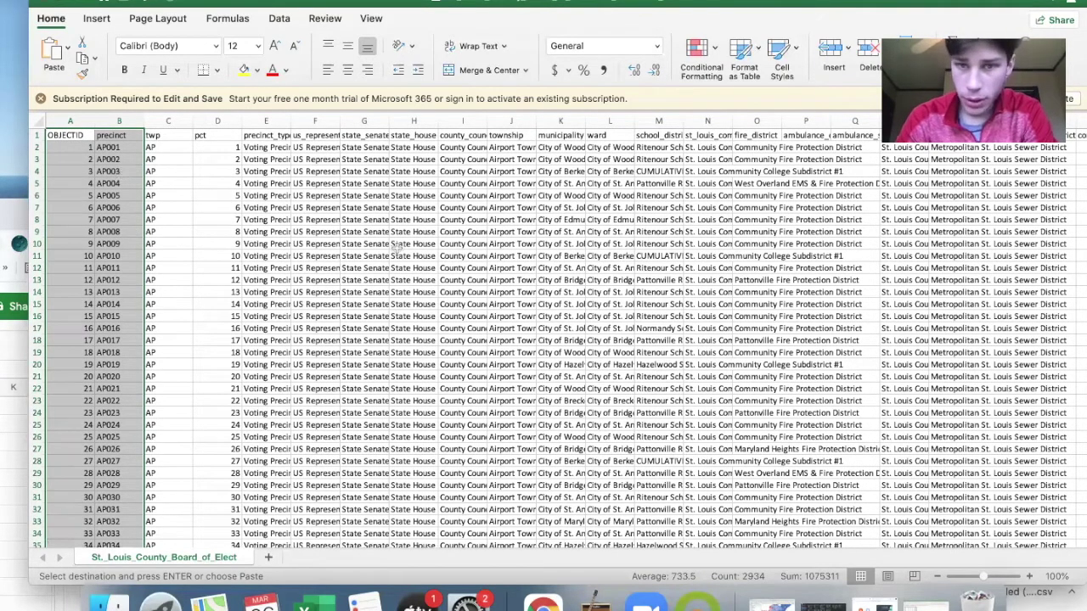
scroll(459, 251, "down", 3)
scroll(459, 251, "right", 3)
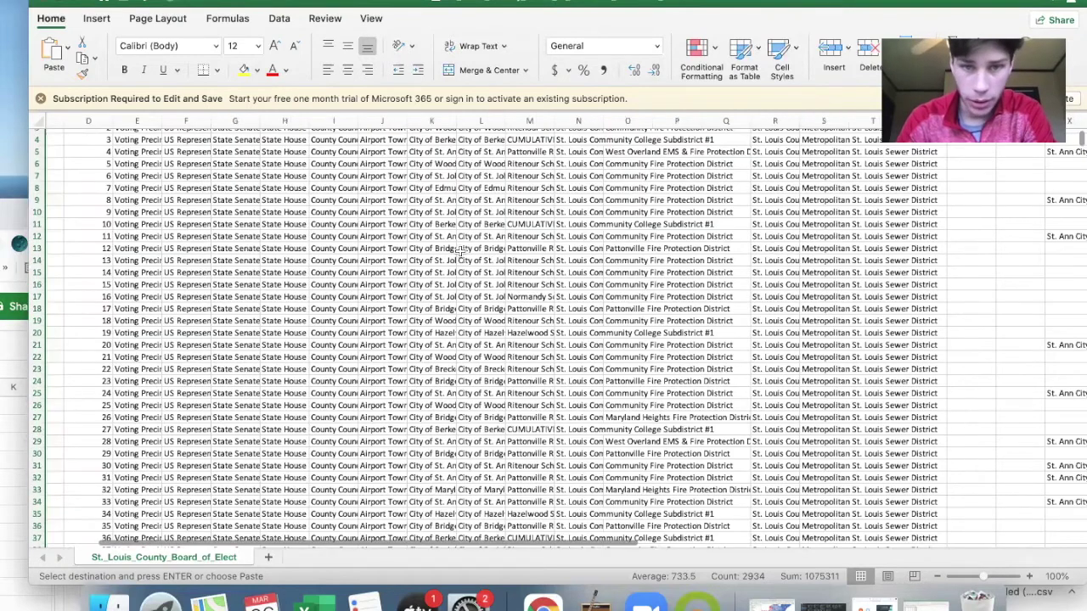
scroll(459, 251, "up", 3)
scroll(459, 251, "left", 3)
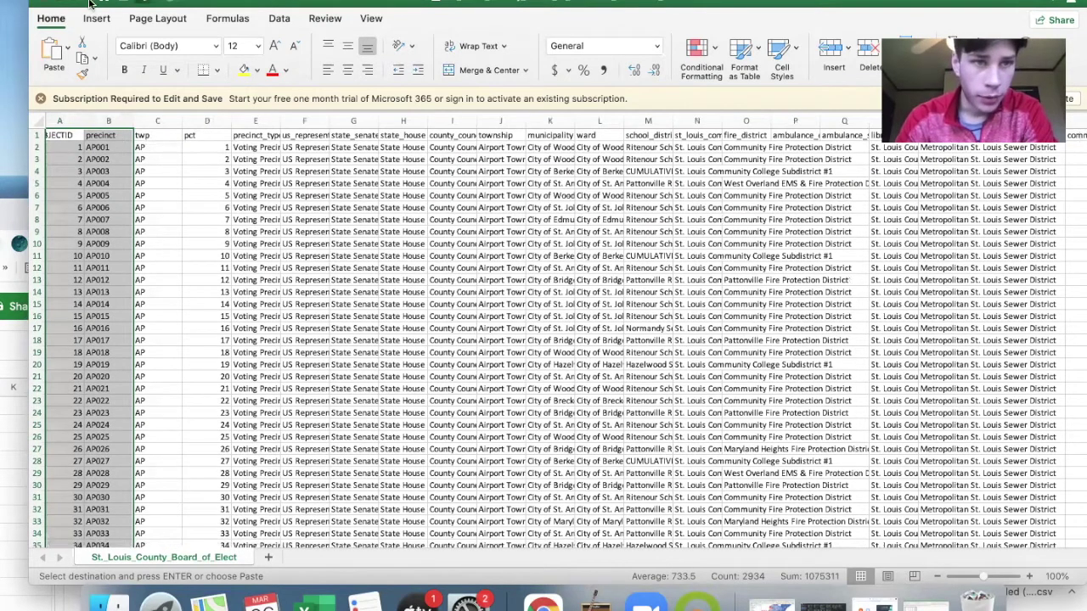
Copy the entire precinct column of the CSV, from its header in B1 down to the last code.
left_click_drag(108, 3, 418, 2)
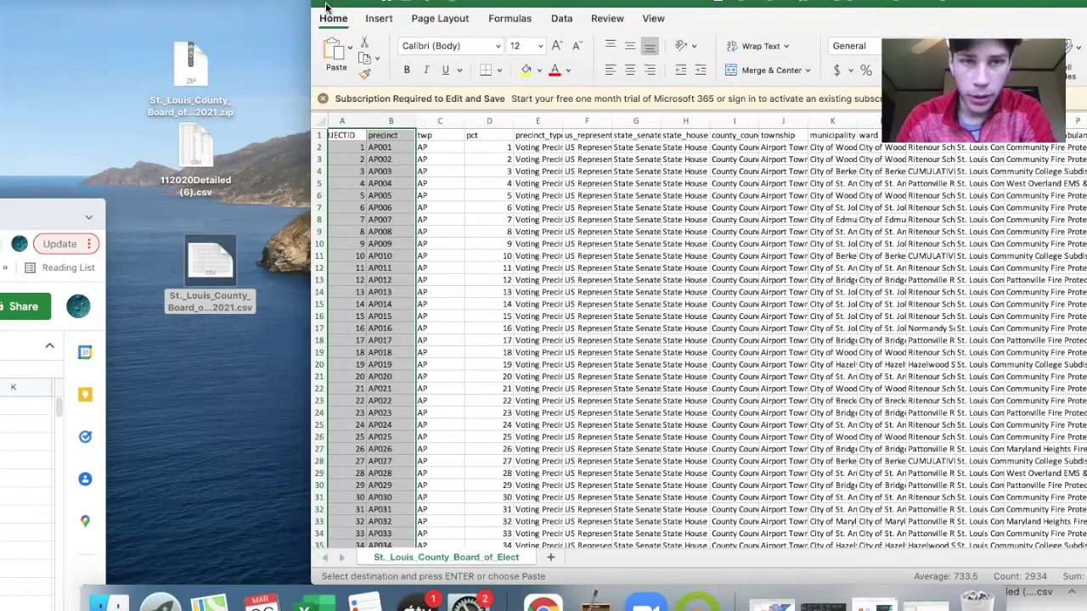
left_click_drag(359, 4, 389, 5)
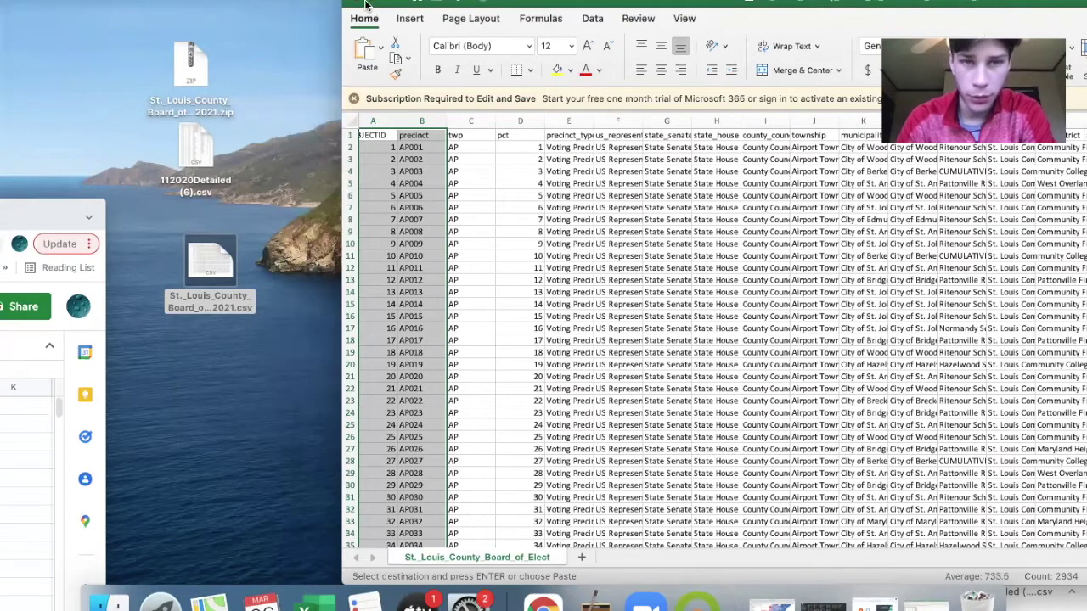
left_click_drag(365, 5, 740, 65)
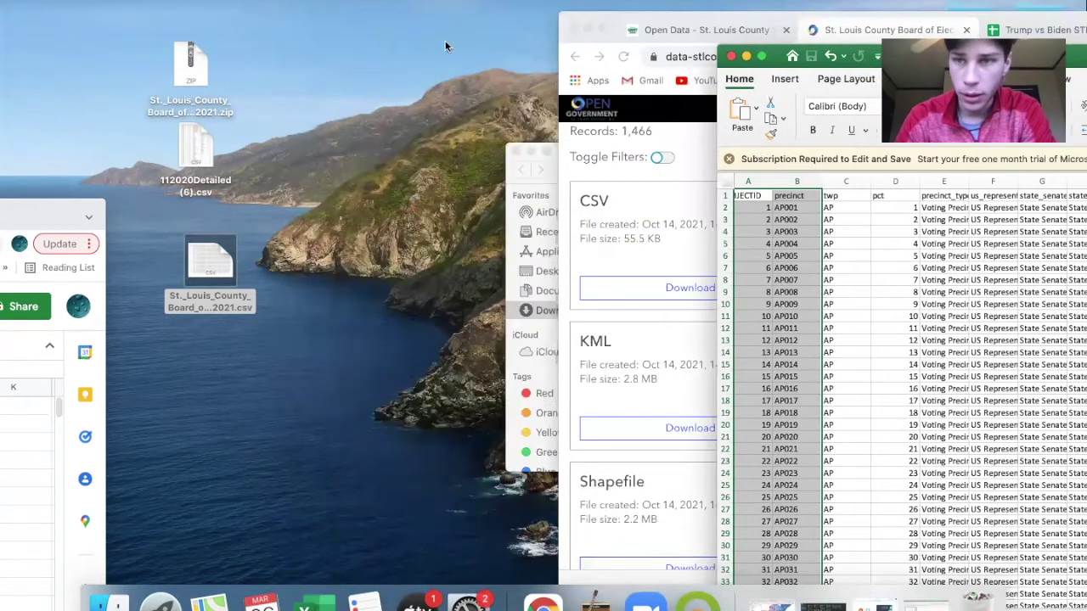
left_click_drag(340, 21, 311, 10)
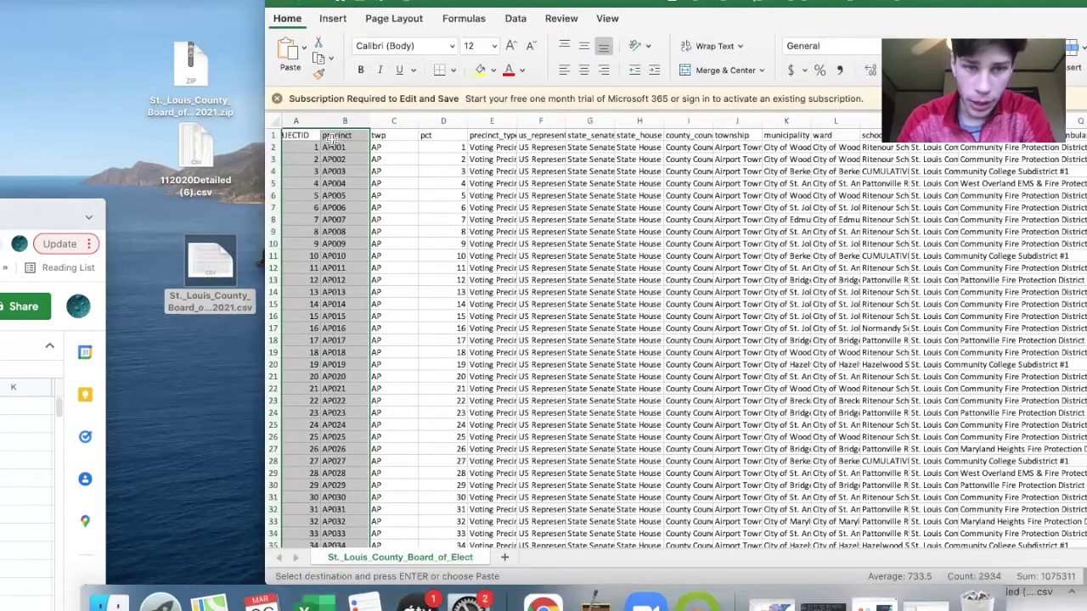
left_click(335, 135)
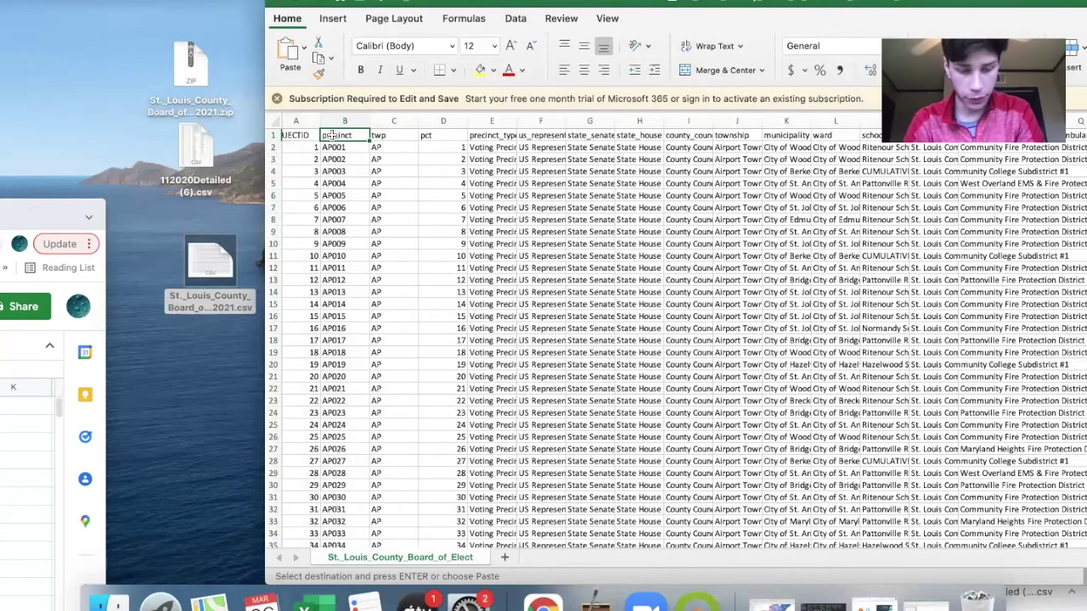
key("super+shift+Down")
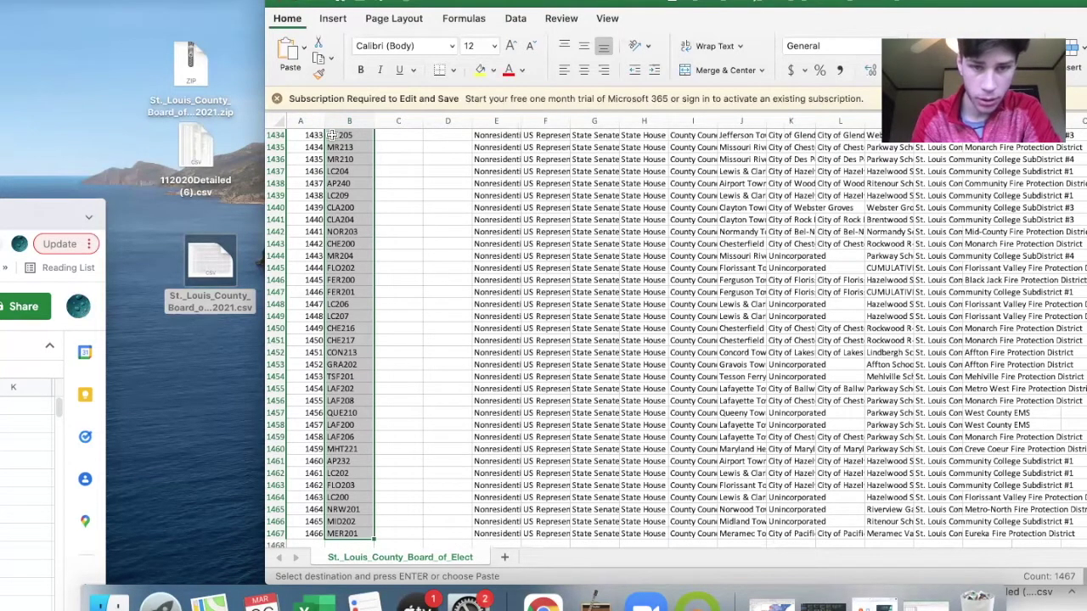
scroll(422, 272, "up", 20)
scroll(425, 272, "down", 10)
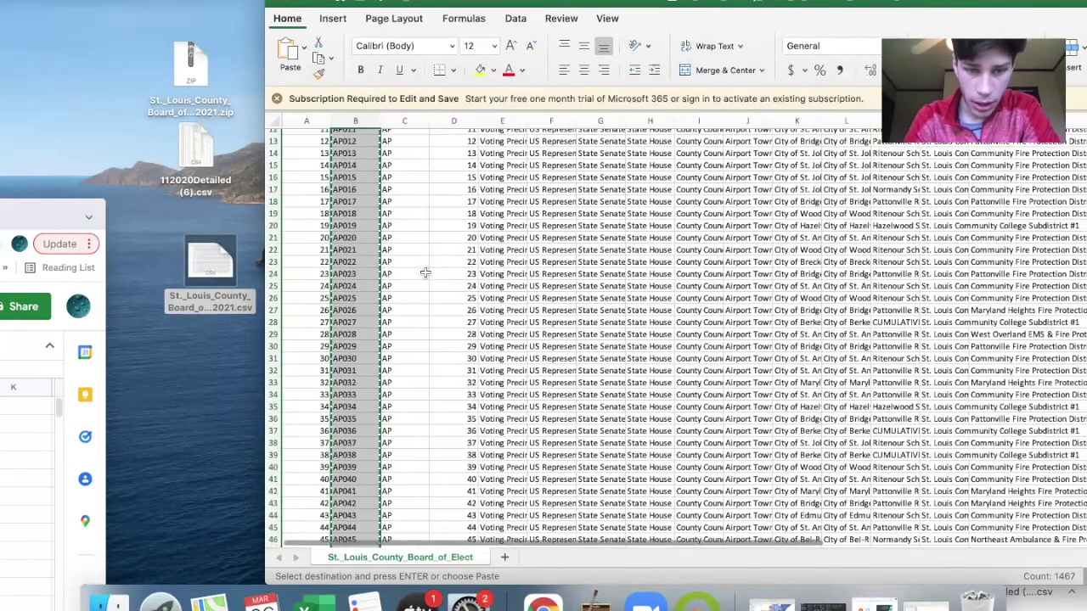
scroll(426, 273, "down", 10)
Switch to the Trump vs Biden STL County Google Sheet and paste the copied precinct column starting at cell A1.
left_click_drag(289, 6, 481, 112)
left_click_drag(372, 111, 263, 109)
left_click_drag(1062, 18, 512, 25)
left_click(513, 25)
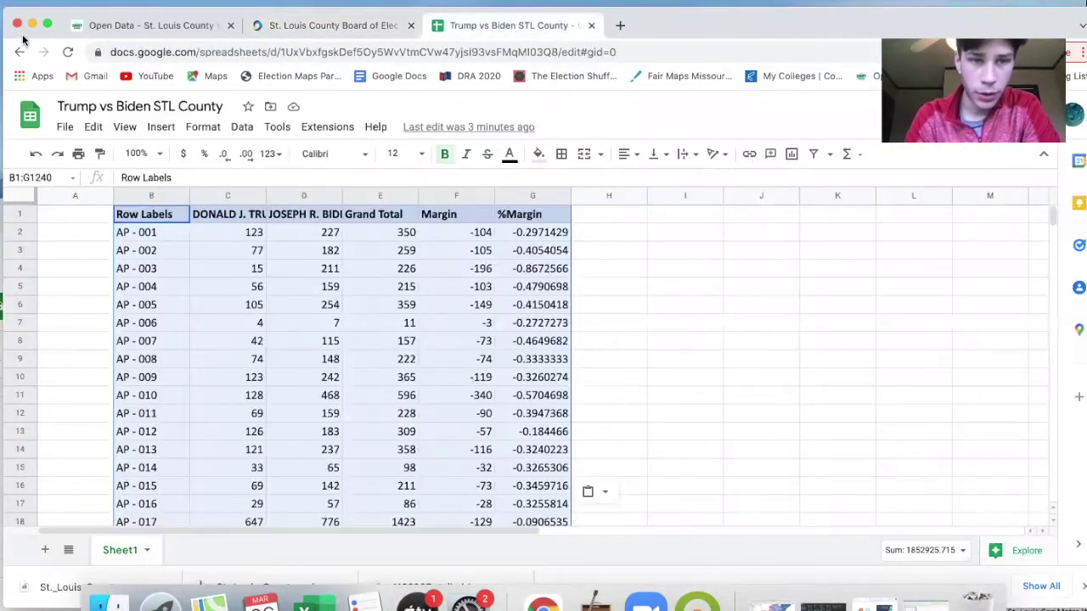
left_click_drag(21, 34, 91, 26)
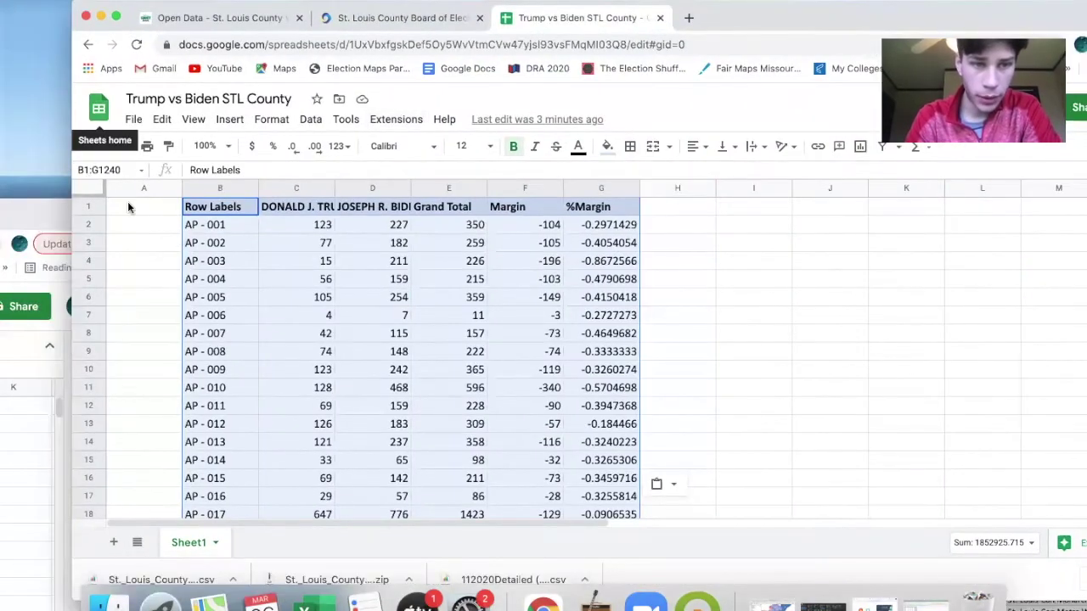
left_click(127, 215)
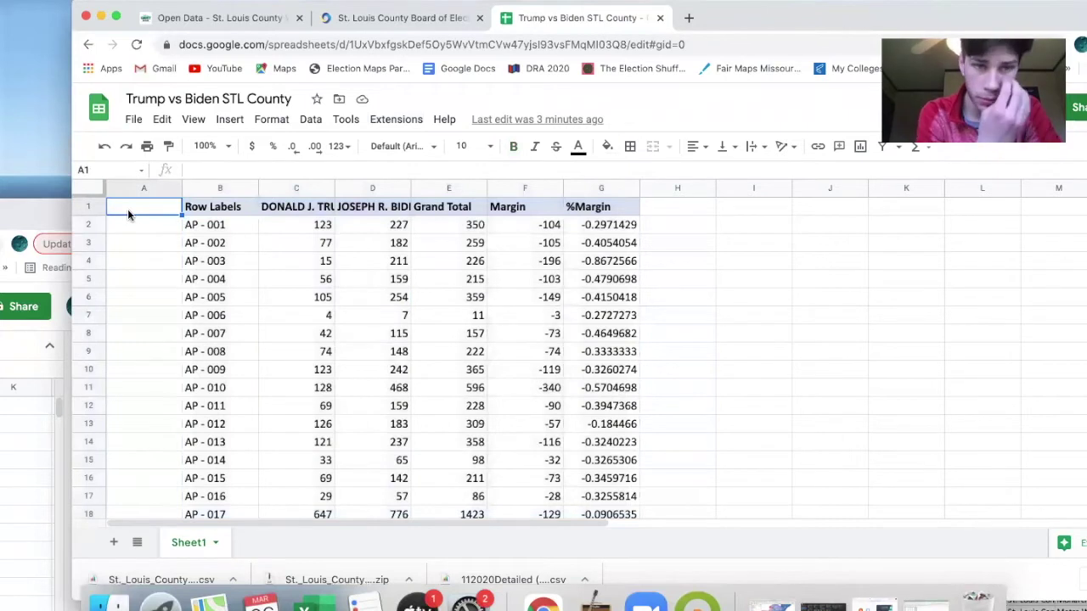
key("super+v")
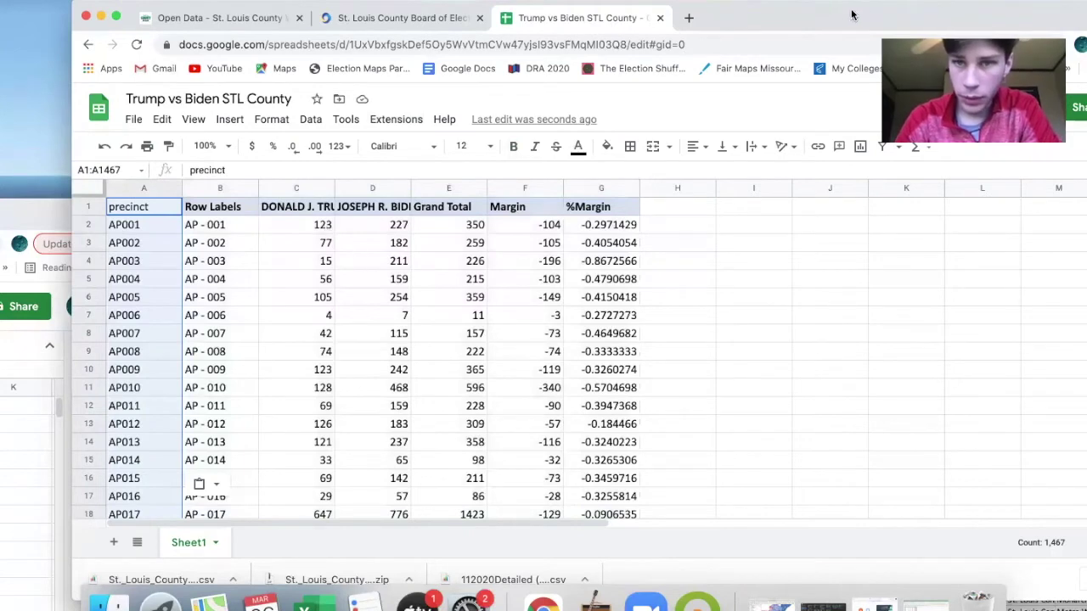
Compare the precinct codes in column A with the Row Labels in column B row by row to find where they stop matching.
left_click_drag(829, 10, 771, 0)
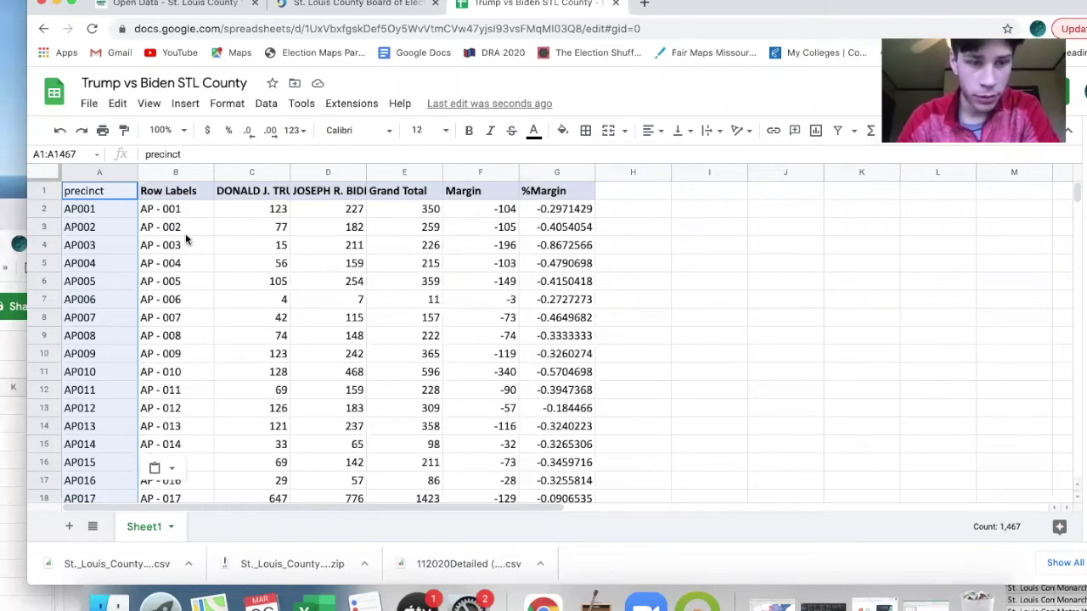
left_click(768, 248)
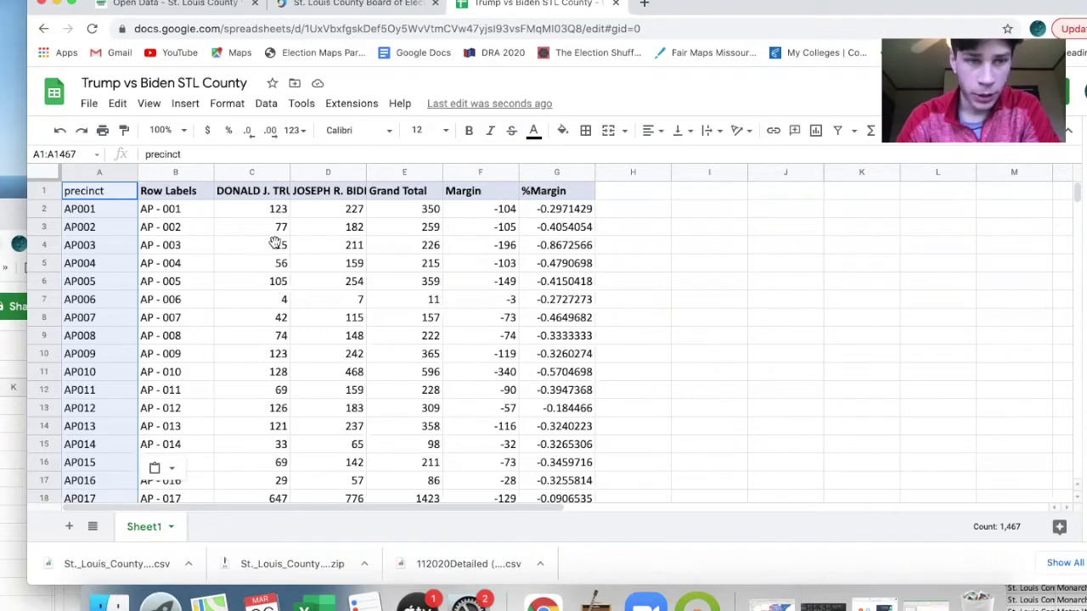
left_click(180, 197)
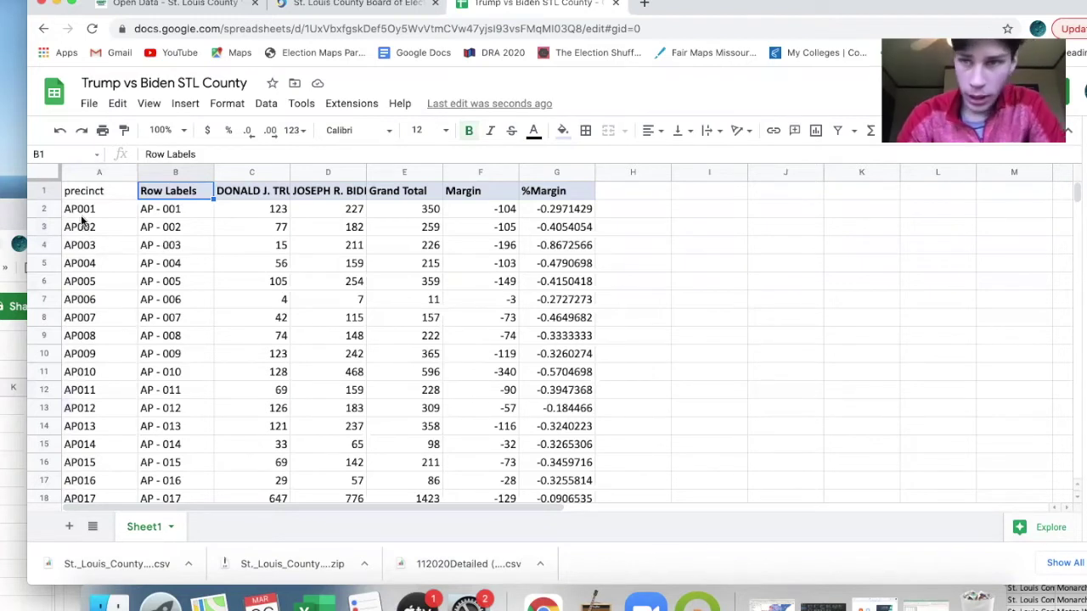
scroll(216, 207, "down", 1)
scroll(216, 208, "down", 1)
scroll(384, 284, "up", 2)
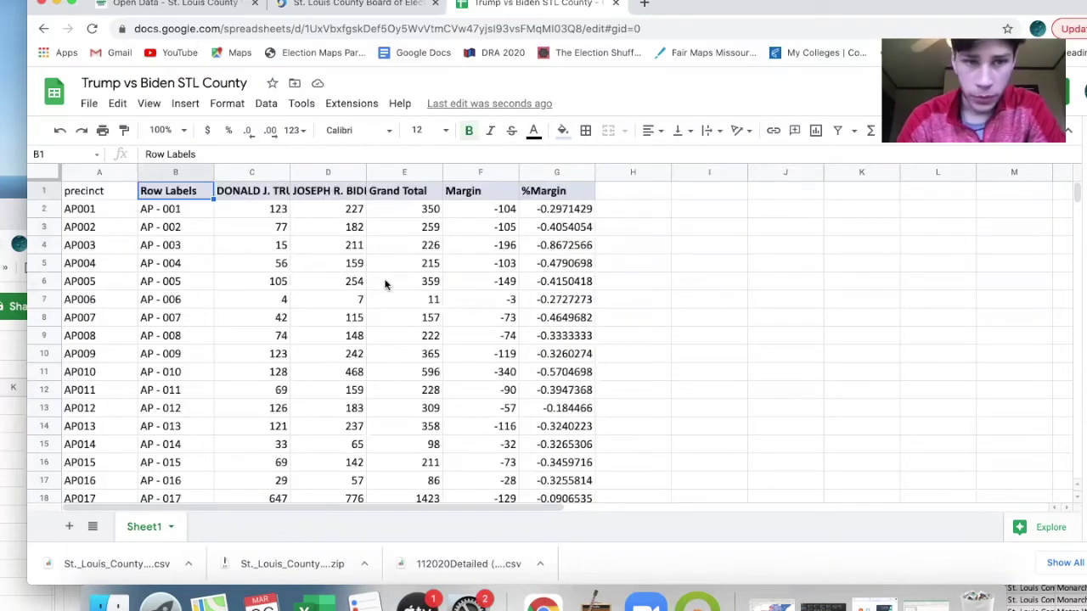
scroll(569, 335, "down", 3)
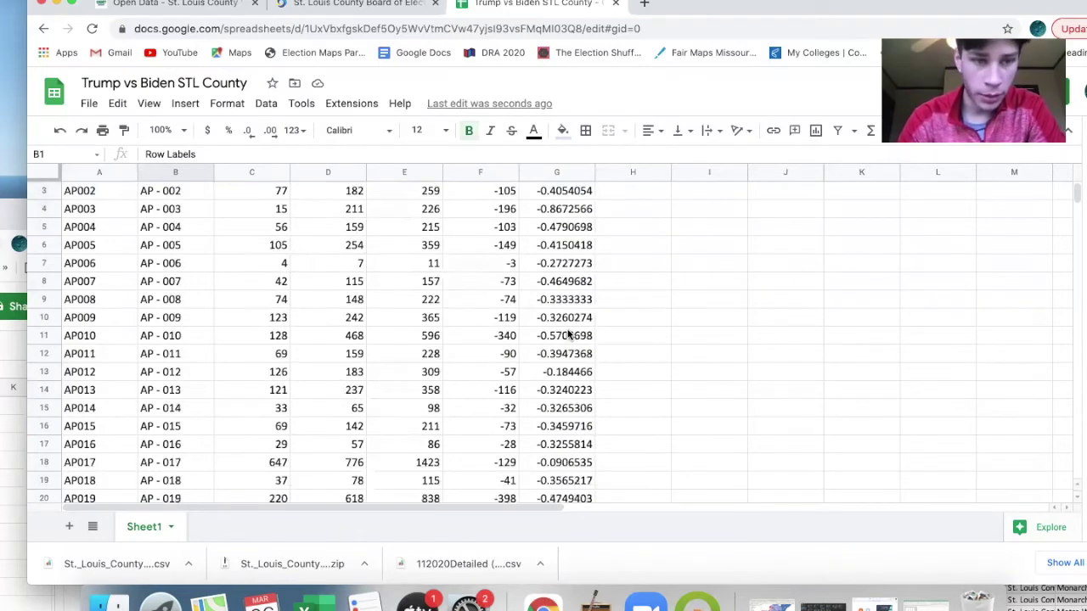
scroll(180, 370, "down", 5)
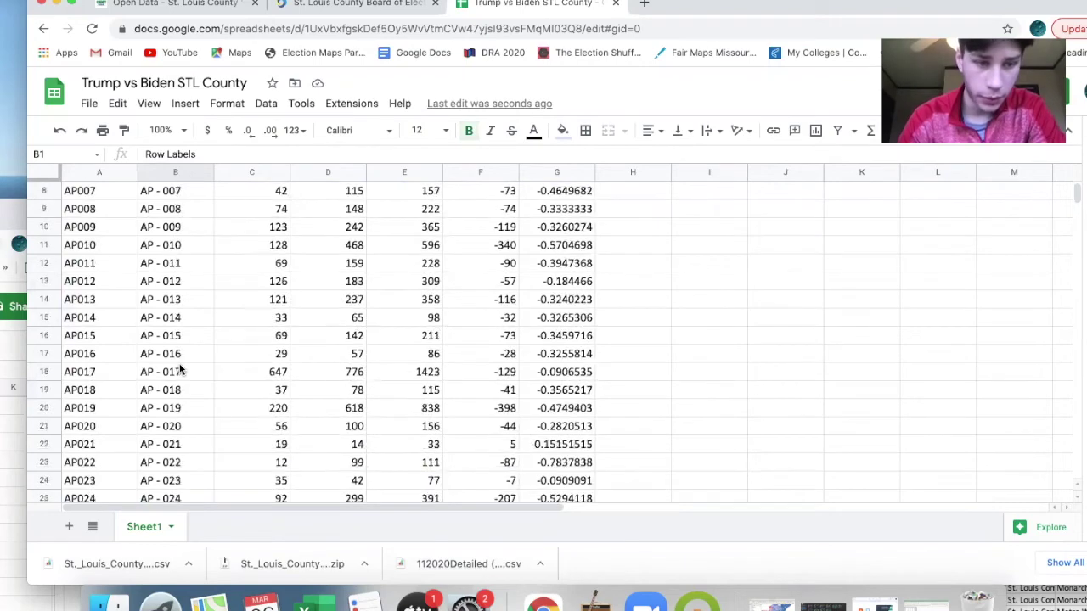
scroll(180, 370, "down", 1)
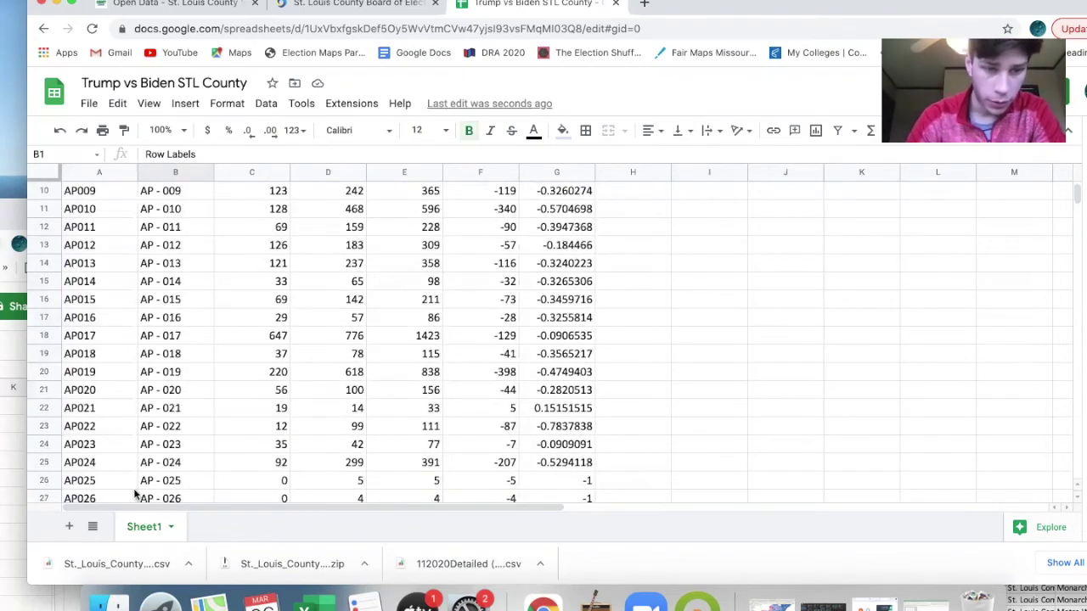
scroll(215, 438, "down", 8)
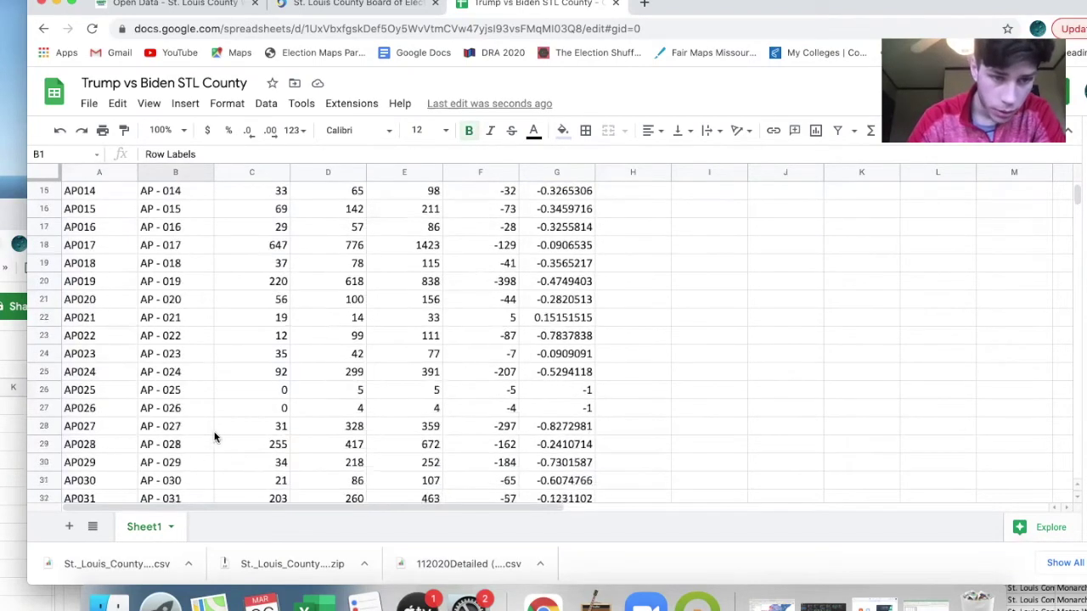
scroll(215, 437, "down", 14)
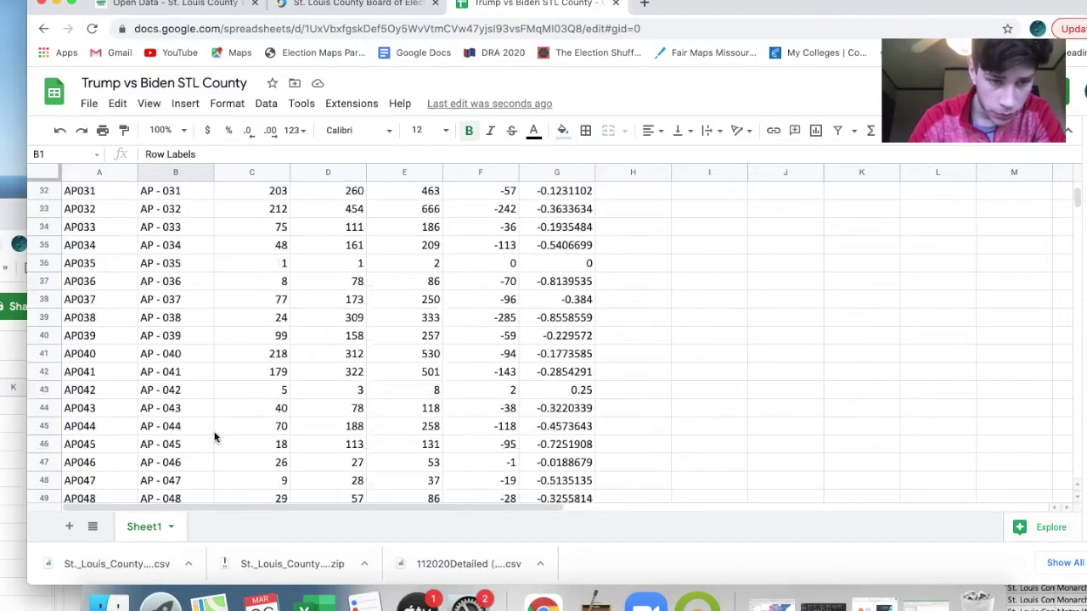
scroll(214, 437, "down", 15)
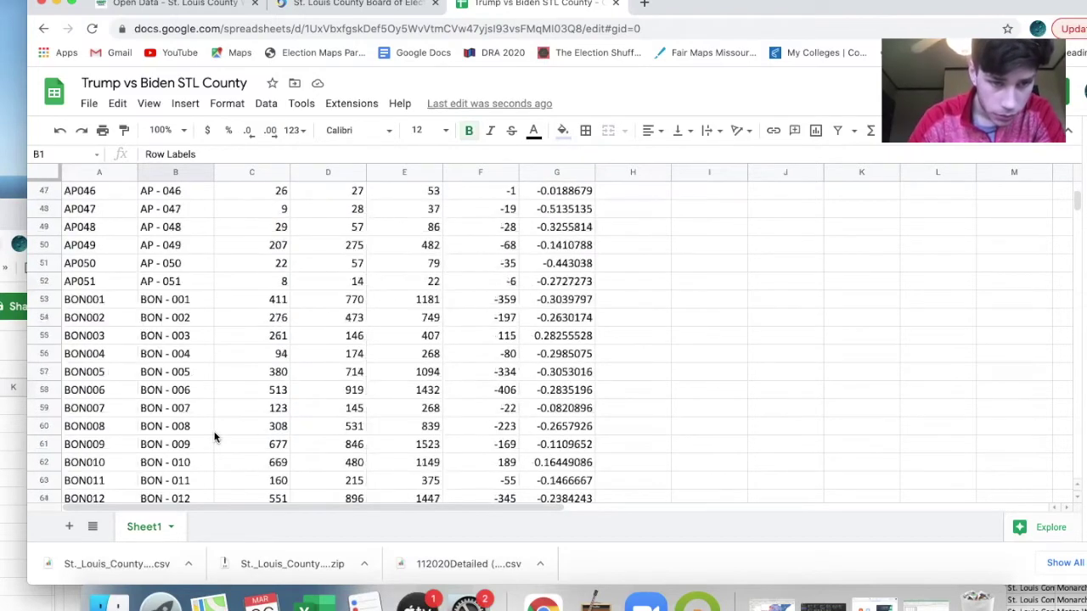
scroll(215, 437, "down", 17)
scroll(215, 437, "down", 14)
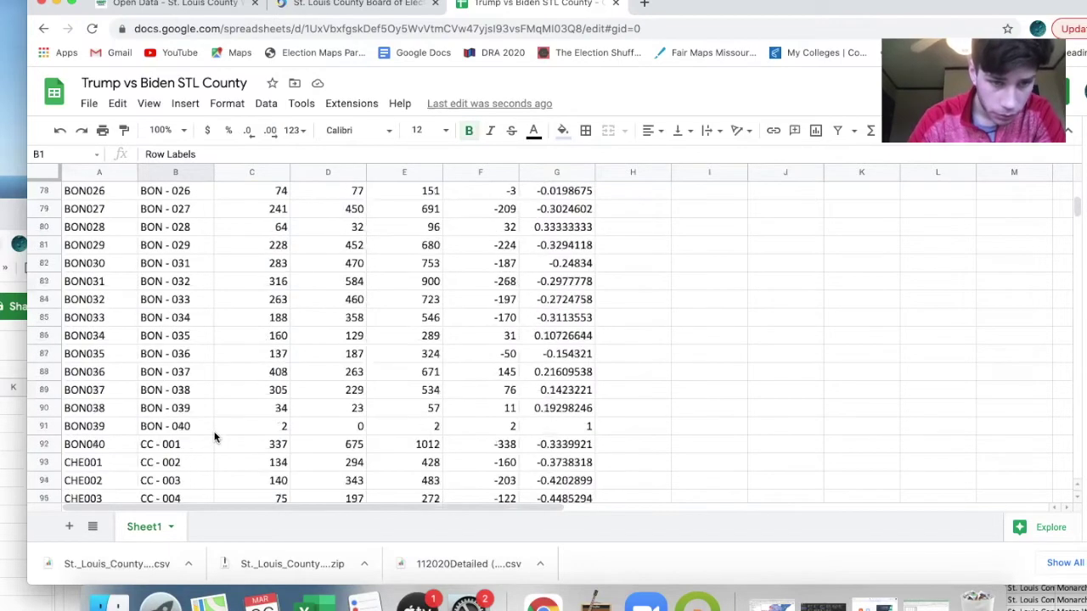
scroll(215, 438, "down", 8)
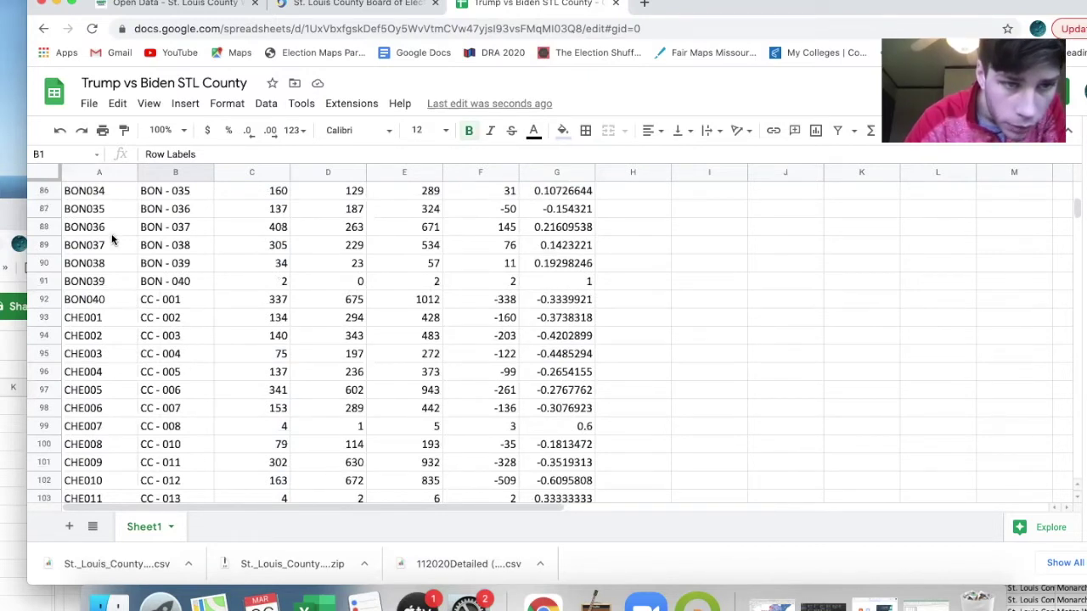
scroll(109, 221, "up", 5)
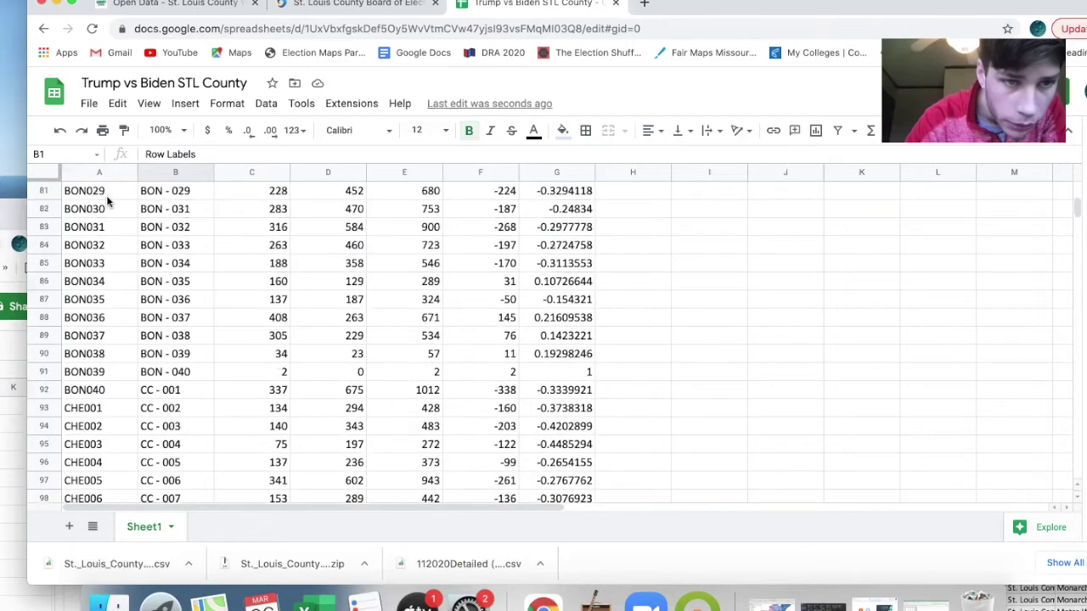
scroll(107, 200, "up", 1)
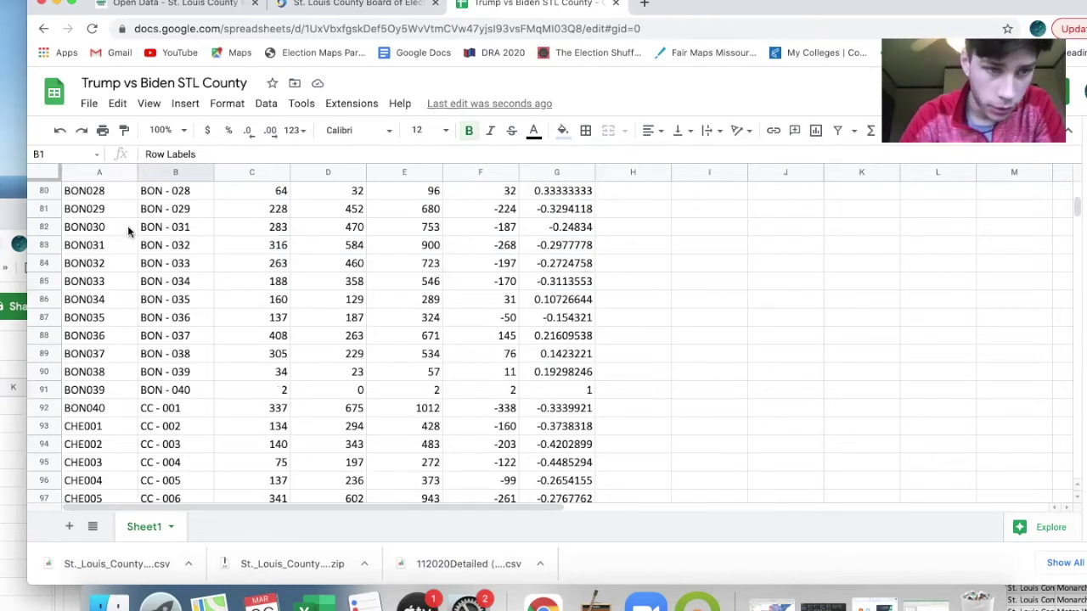
Clear the unmatched BON030 code from A82 and copy the column A codes from A83 down to the last one.
left_click(128, 225)
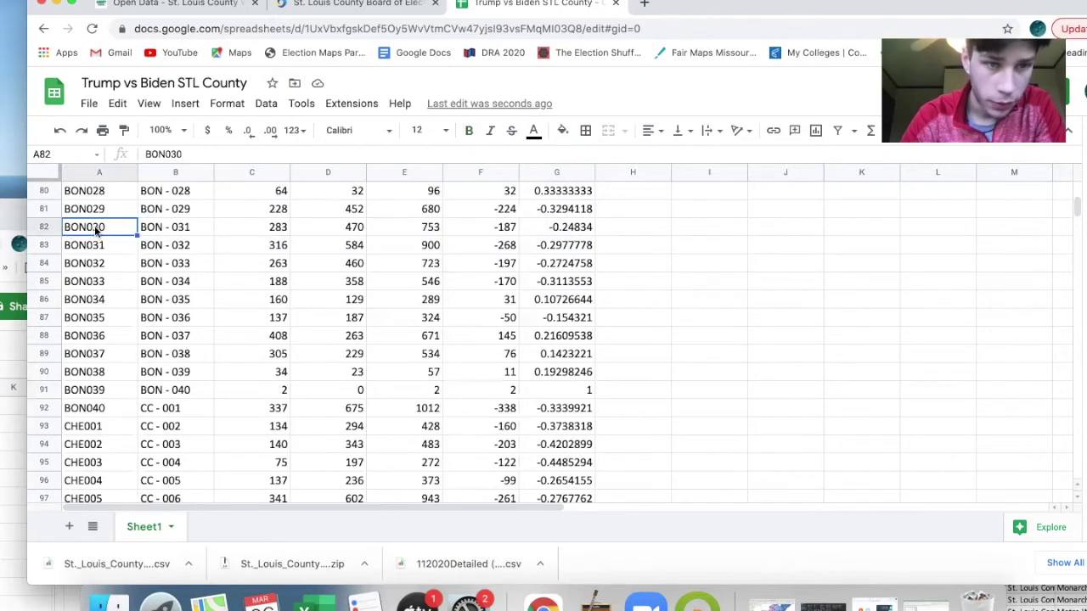
key("Delete")
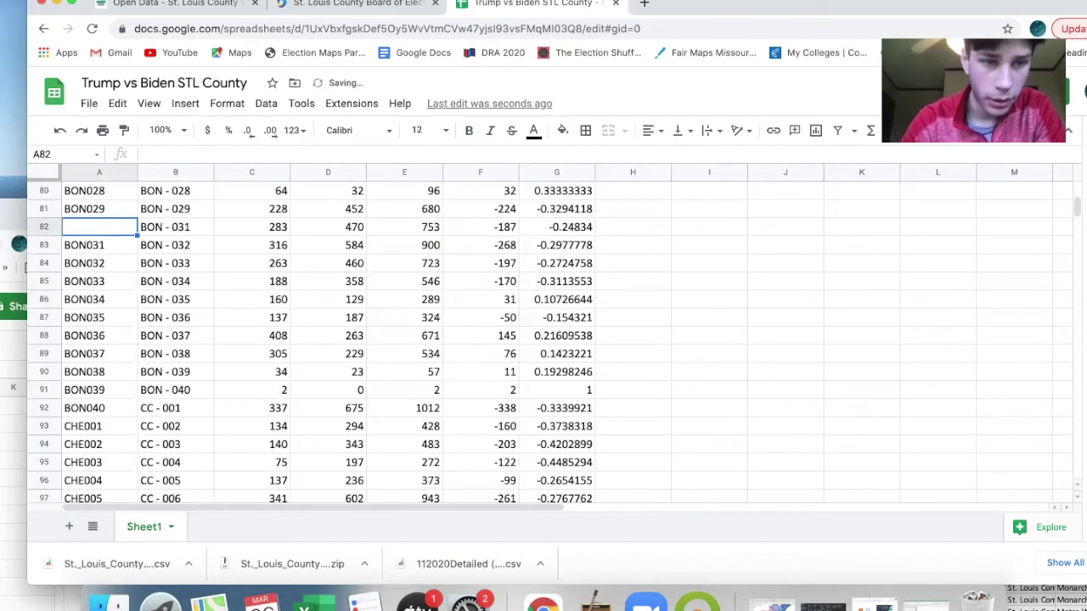
scroll(85, 445, "up", 5)
left_click(86, 445)
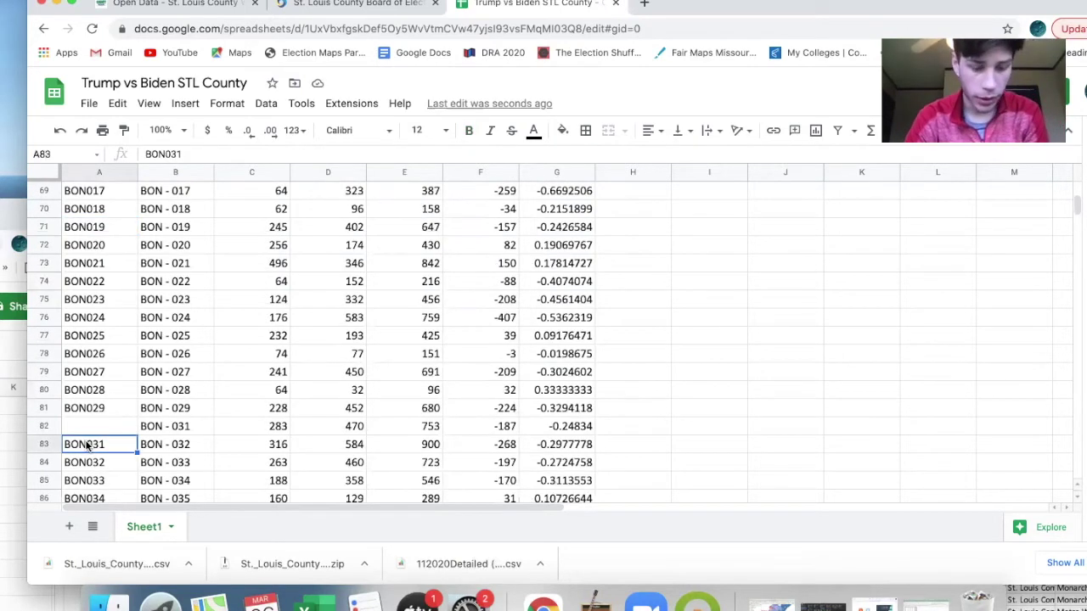
key("super+shift+Down")
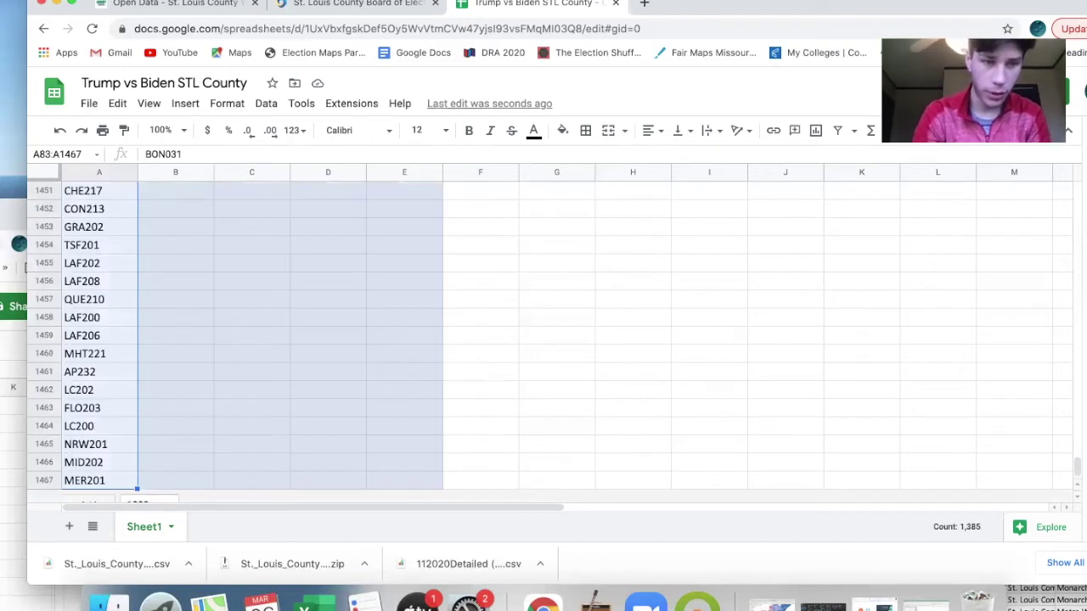
key("super+c")
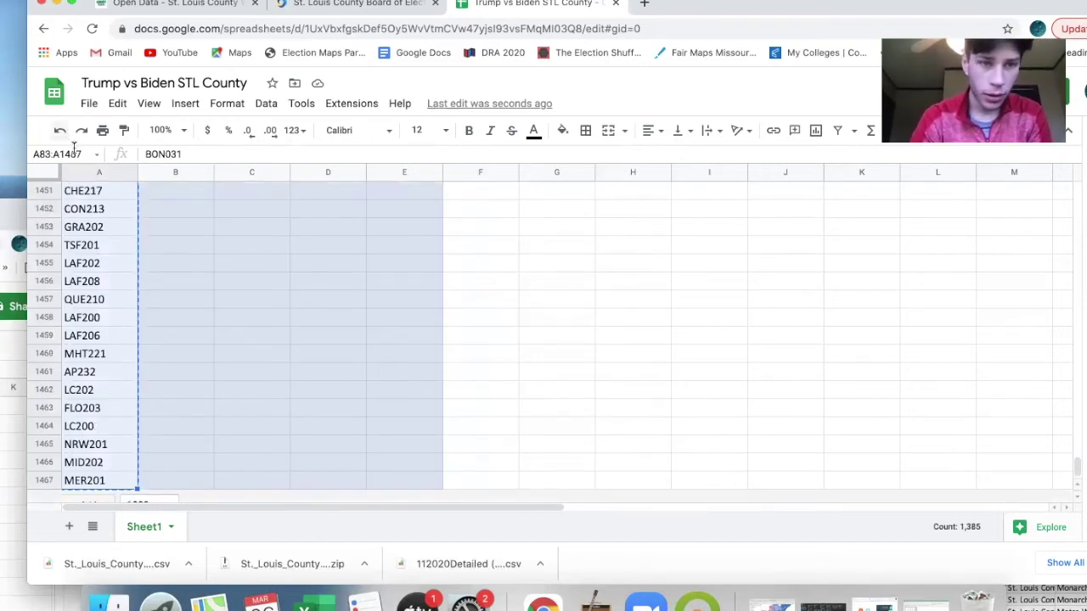
Return to the emptied cell A82 and paste the copied codes there, shifting the remaining precinct codes up one row.
left_click(74, 155)
type("a")
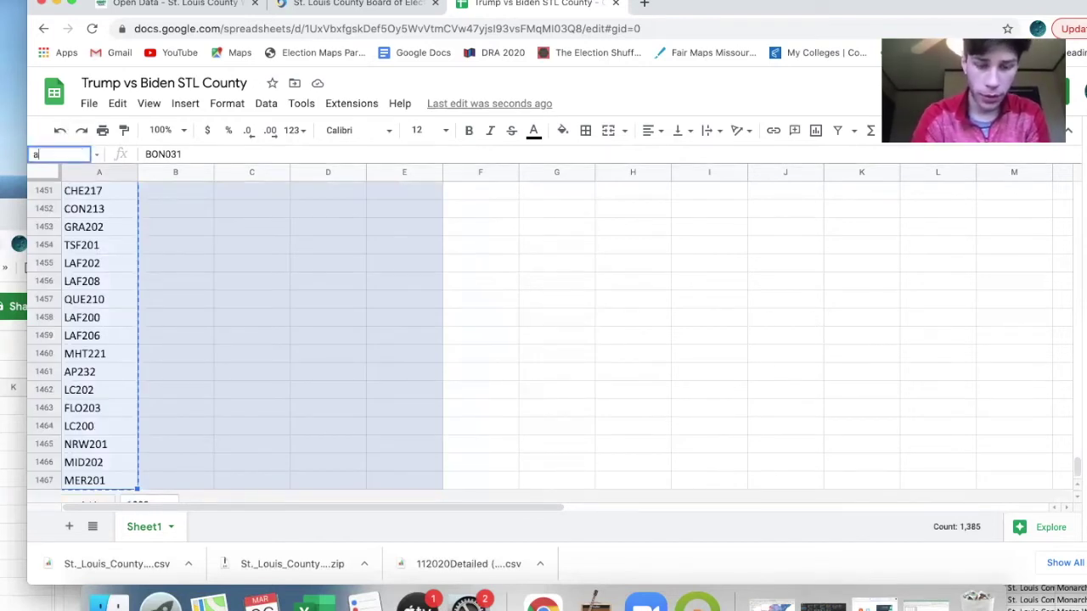
type("50")
key("Return")
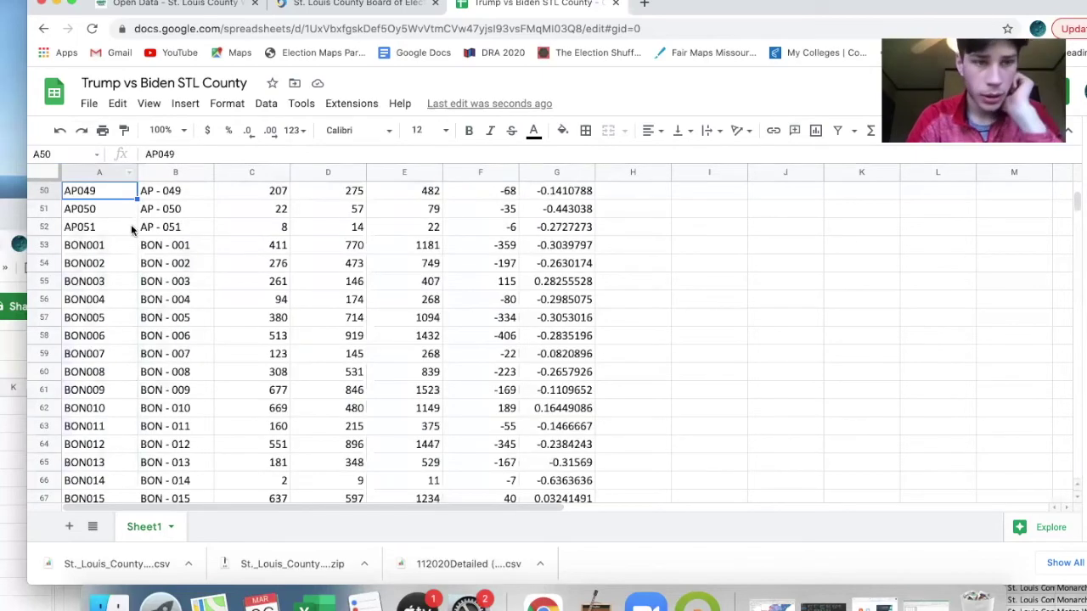
scroll(112, 245, "down", 5)
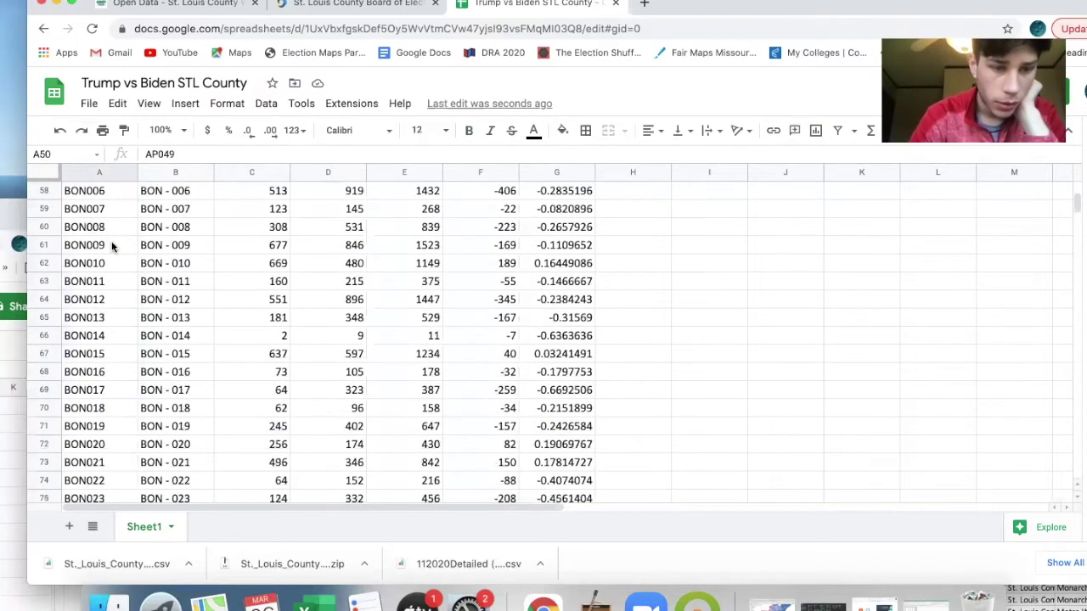
scroll(112, 245, "down", 3)
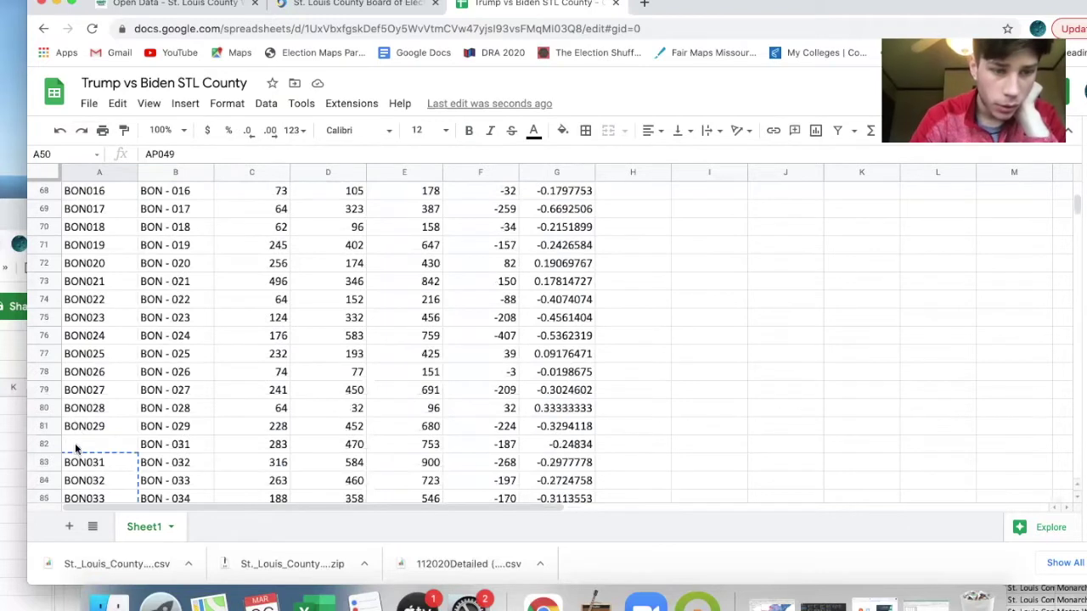
left_click(75, 449)
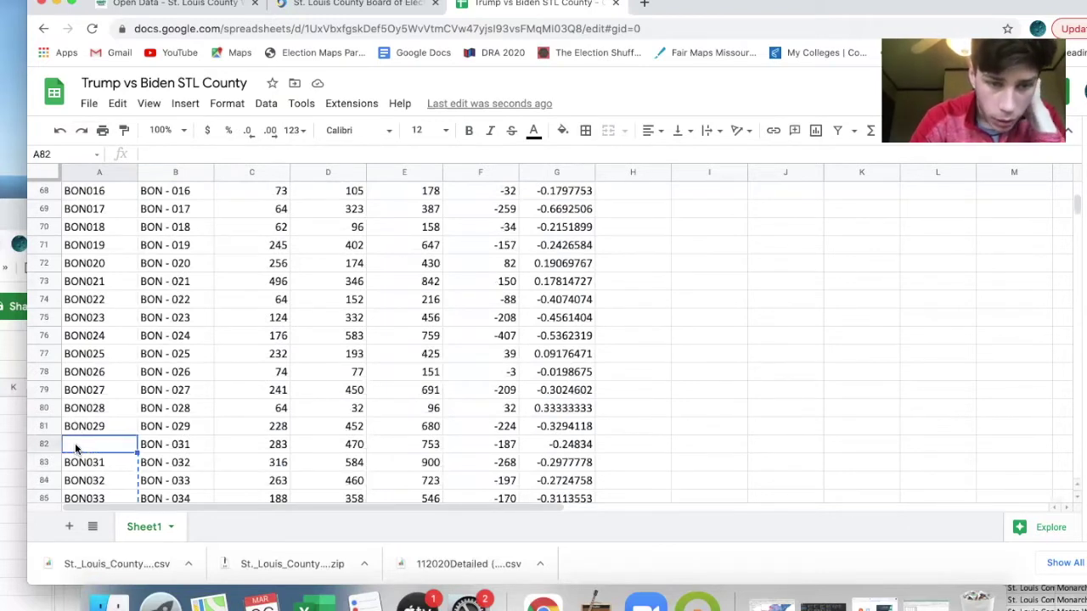
key("ctrl+v")
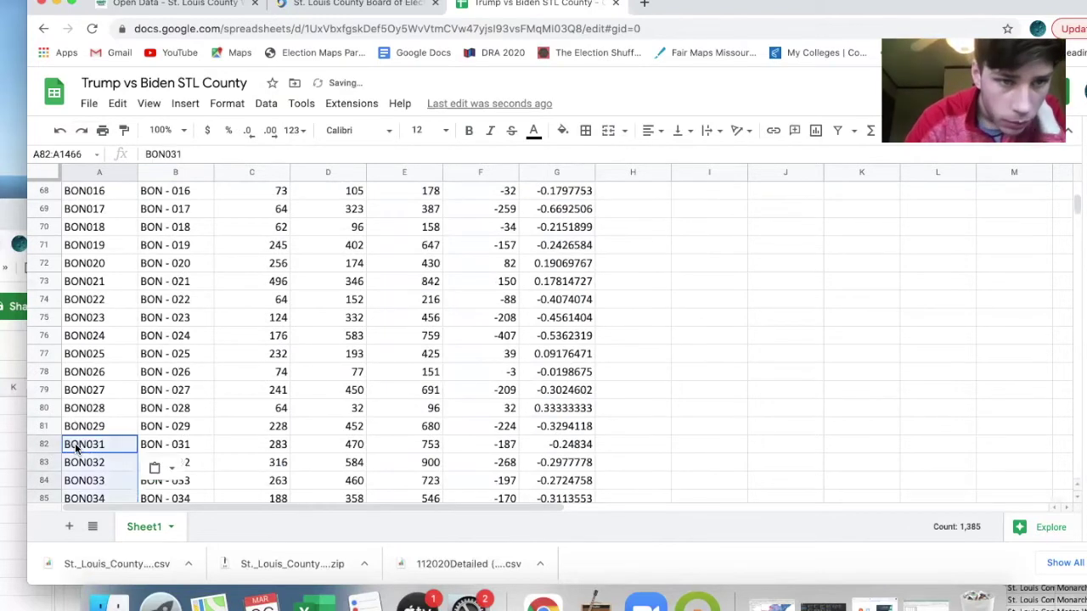
Compare the shifted codes in column A with the Row Labels in column B, from the BON precincts through the CHE and CLA ones.
scroll(365, 358, "down", 2)
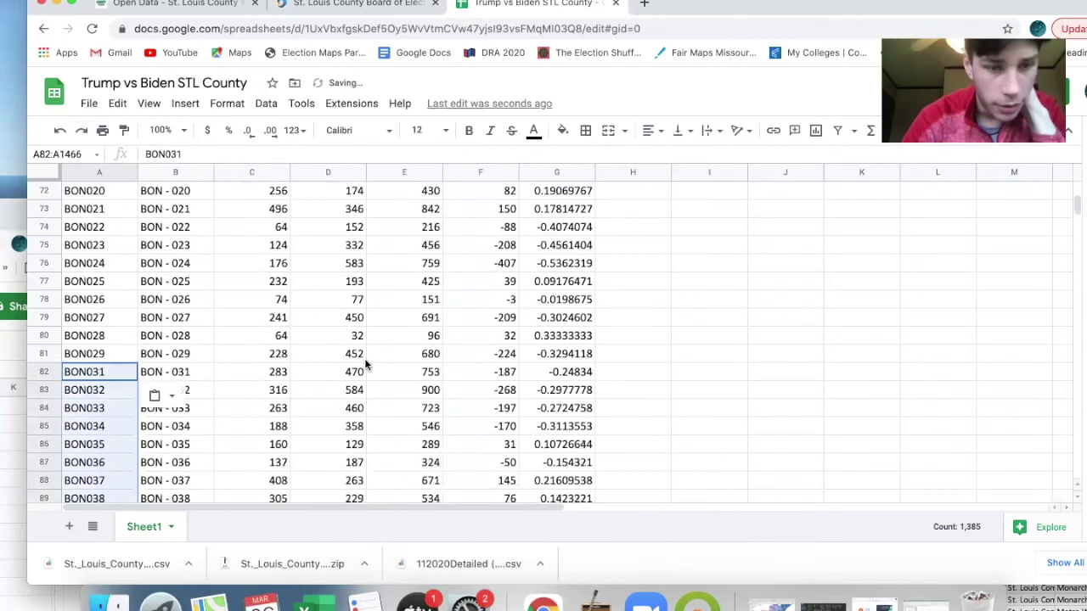
scroll(365, 358, "down", 1)
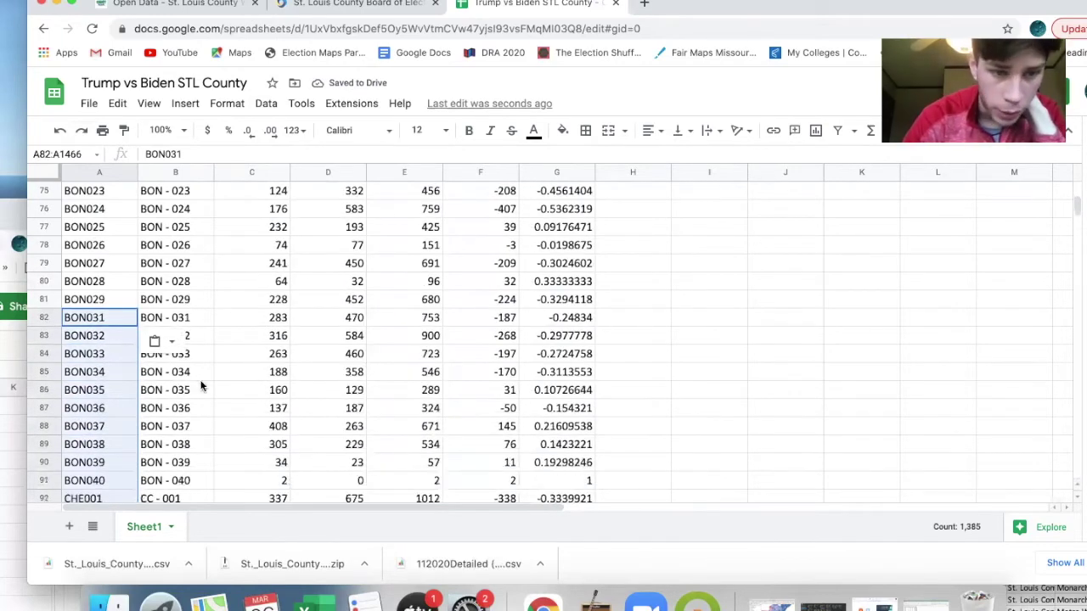
scroll(306, 387, "down", 20)
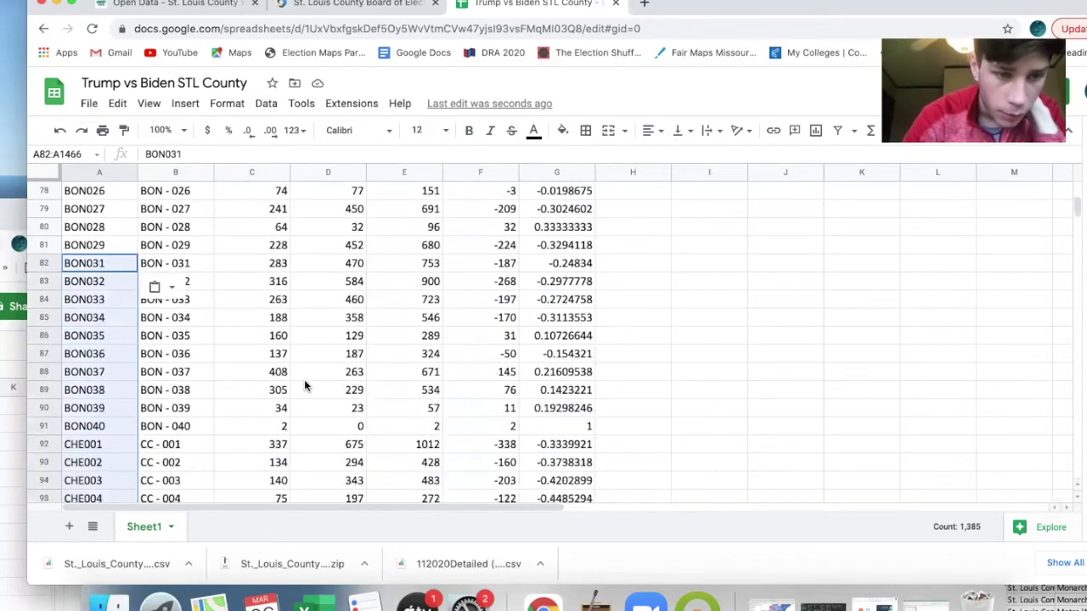
scroll(306, 387, "down", 14)
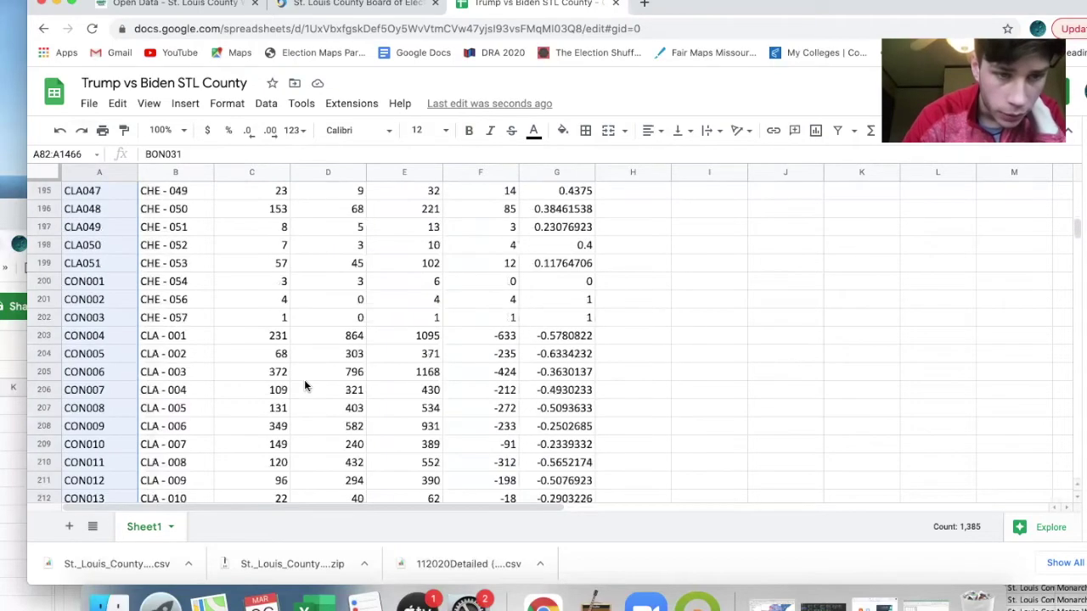
scroll(102, 242, "up", 16)
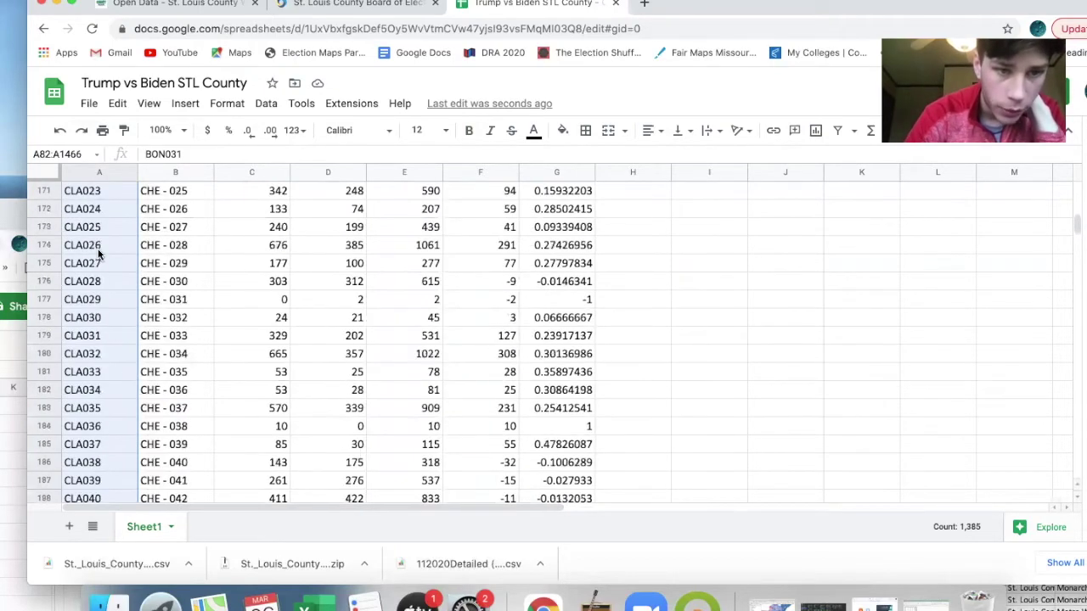
scroll(98, 252, "up", 20)
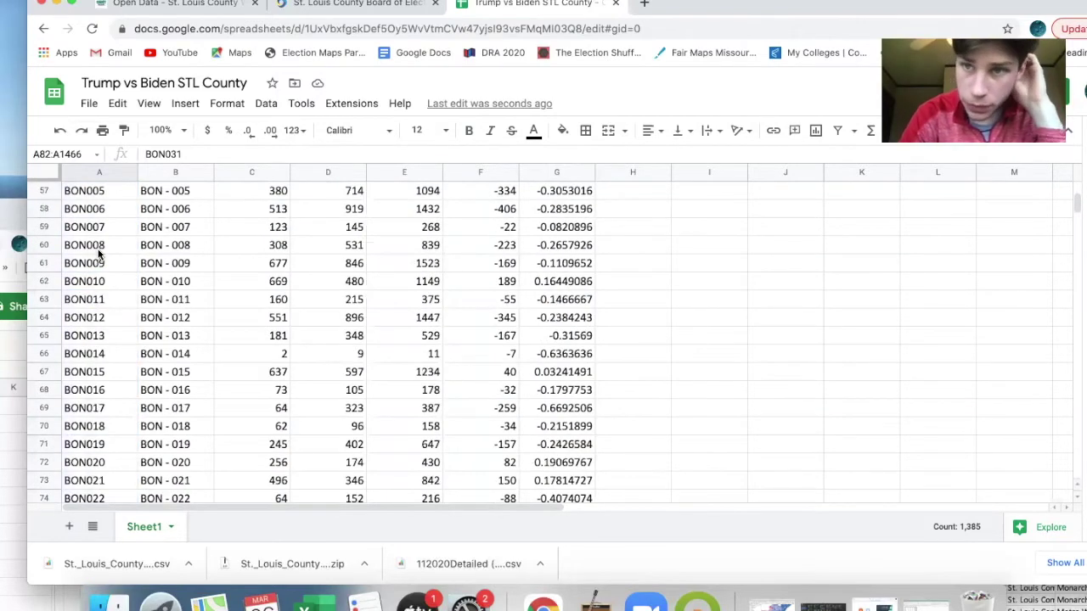
scroll(99, 252, "down", 18)
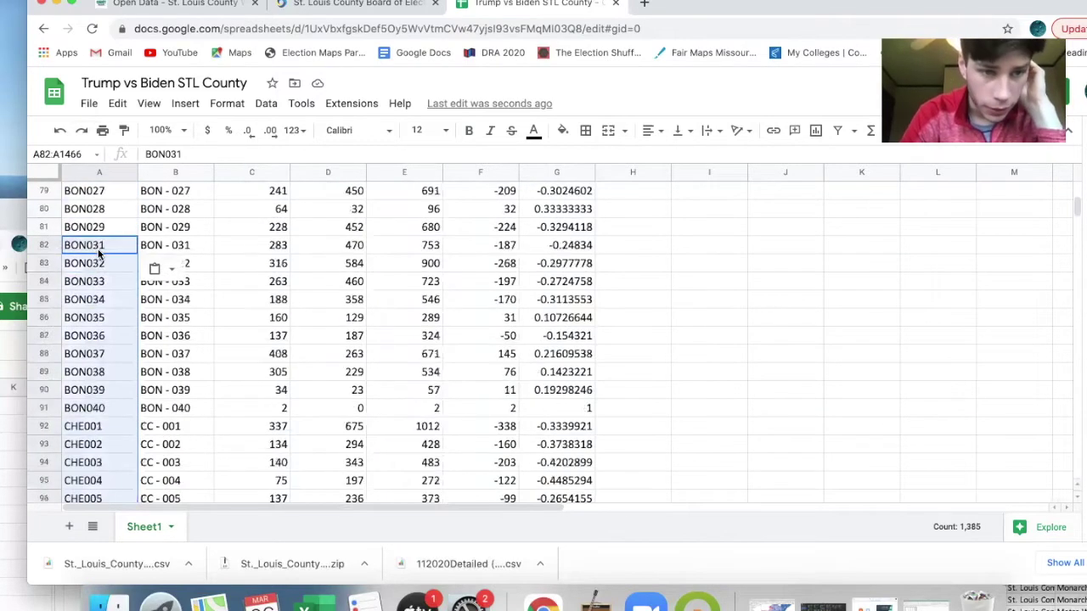
scroll(99, 252, "down", 15)
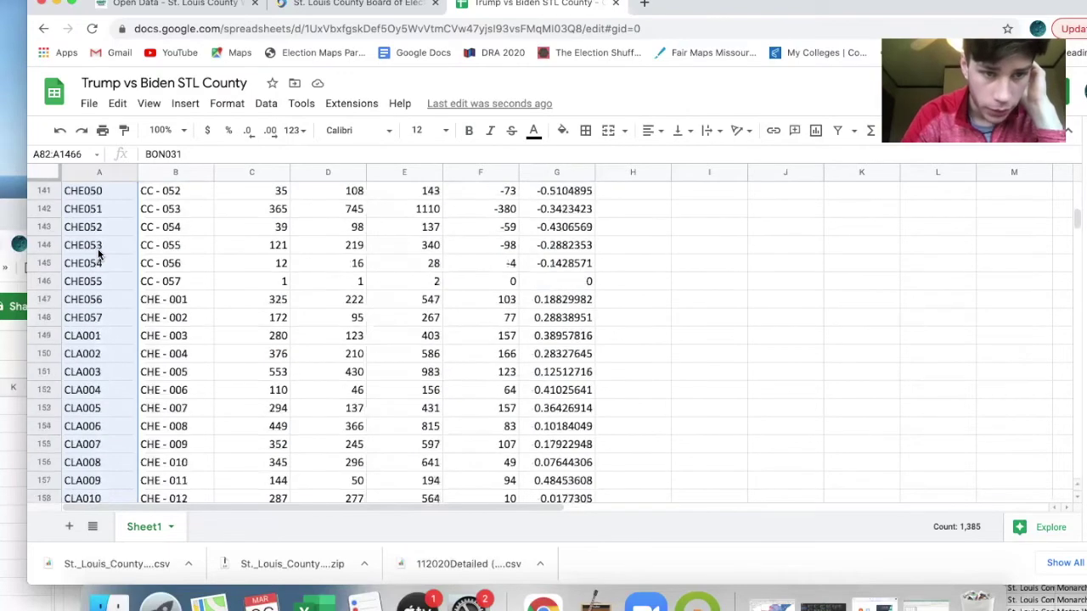
scroll(98, 253, "down", 10)
scroll(99, 252, "up", 4)
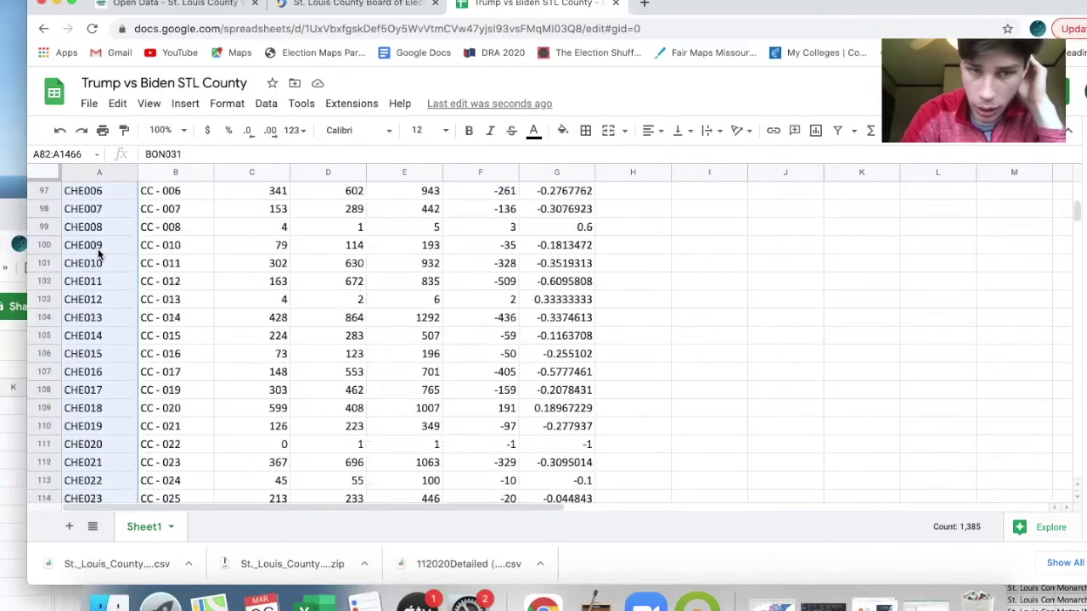
key("ctrl+v")
scroll(99, 253, "up", 10)
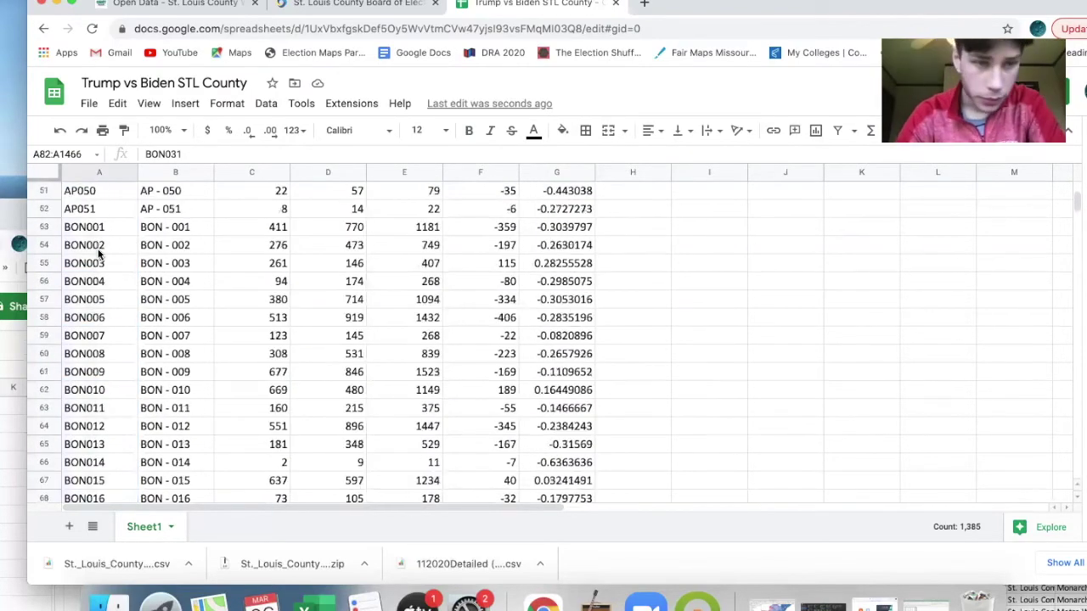
scroll(98, 252, "up", 13)
scroll(98, 253, "down", 15)
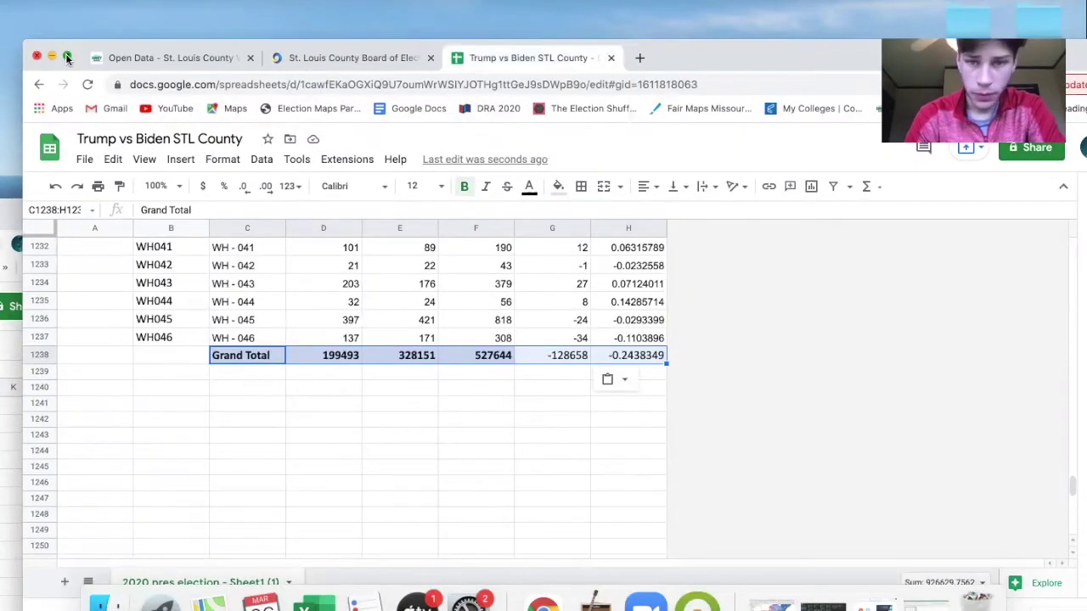
View the completed Trump vs Biden sheet full screen and examine its last WH precinct rows and the Grand Total row 1238.
key("ctrl+super+f")
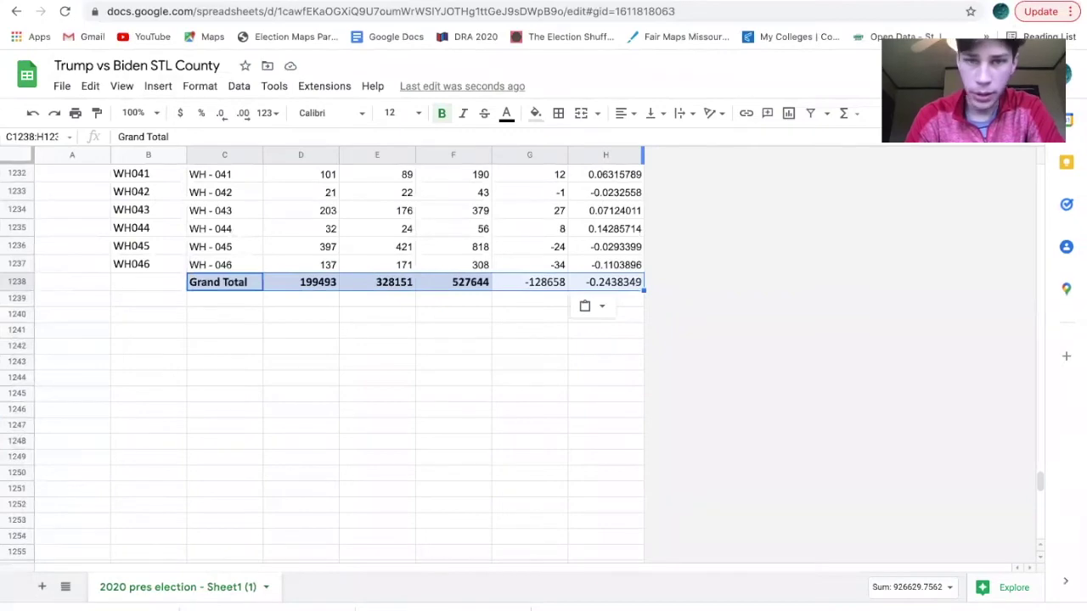
scroll(296, 370, "up", 15)
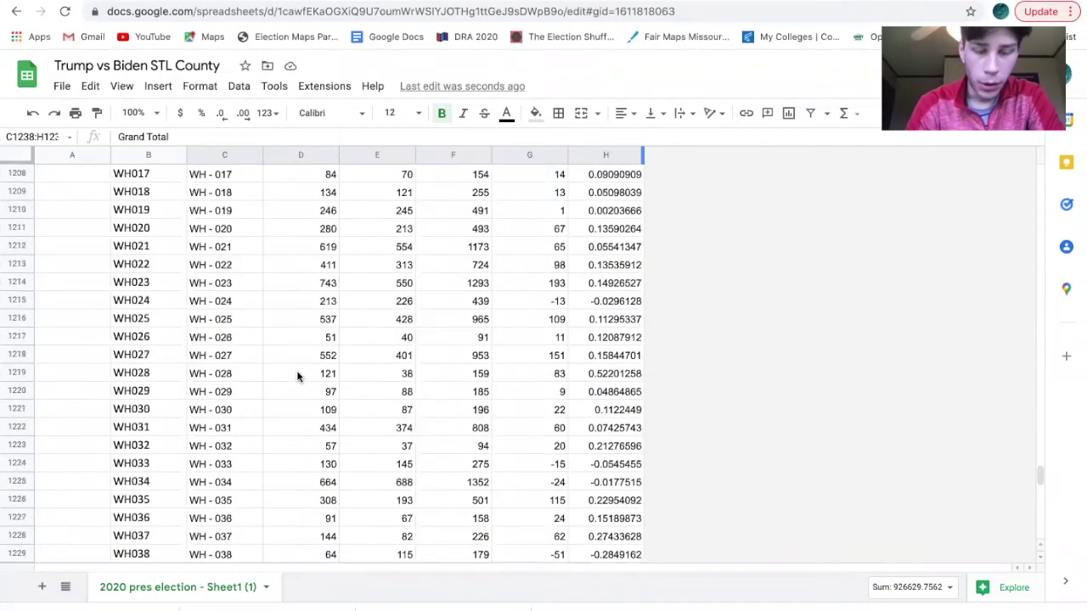
scroll(296, 371, "up", 2)
scroll(296, 371, "down", 18)
left_click(152, 267)
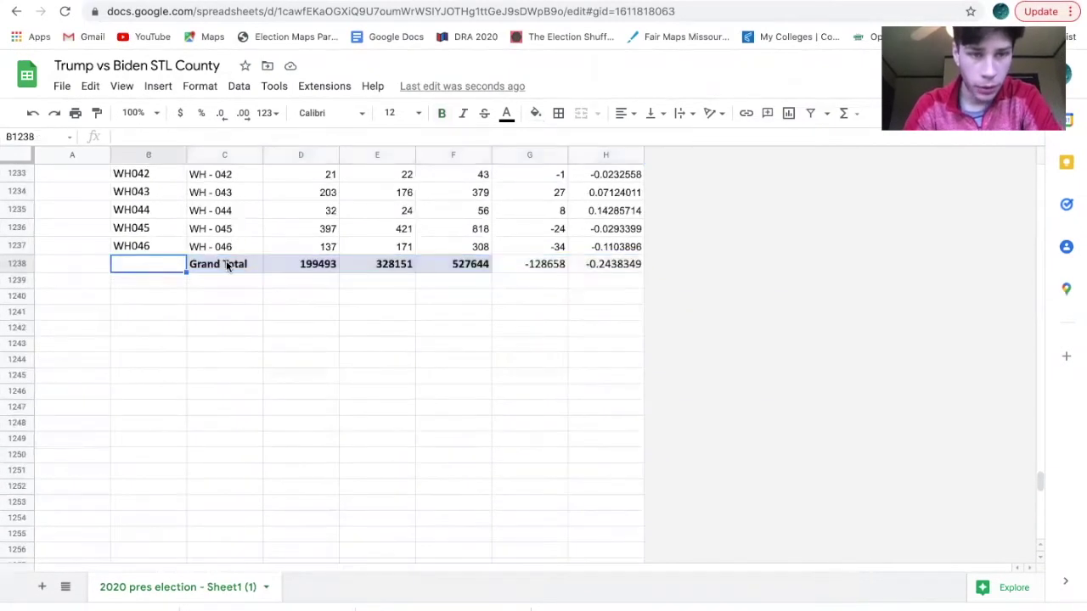
left_click_drag(167, 266, 592, 275)
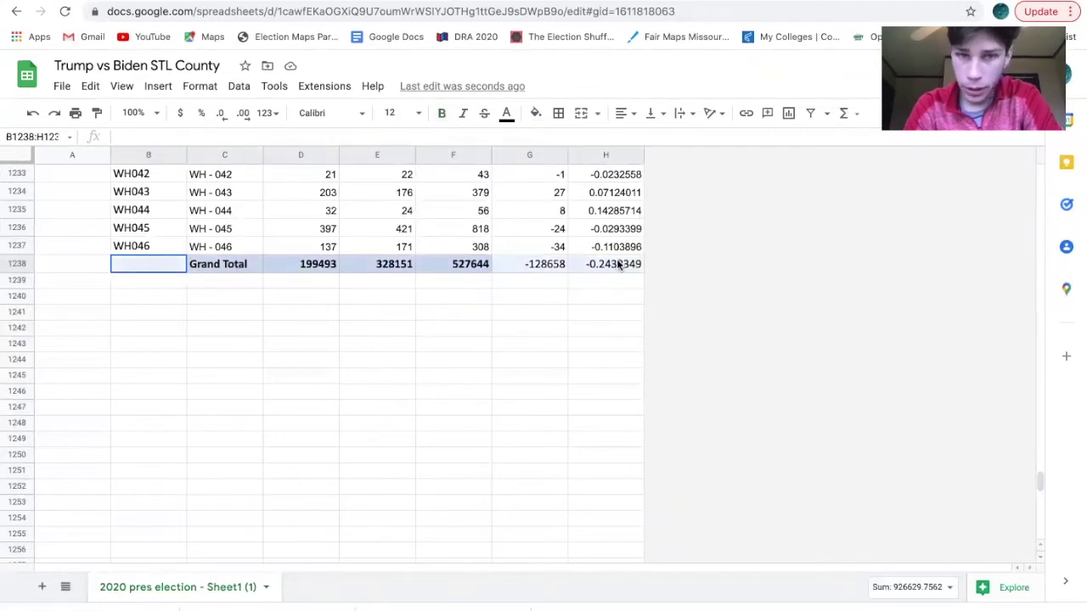
left_click(253, 314)
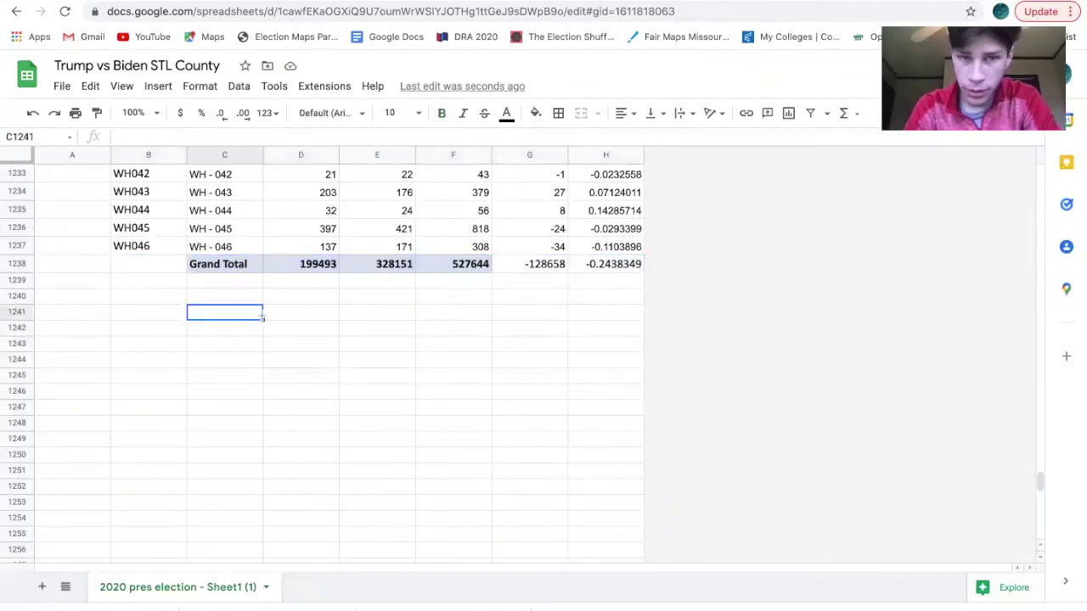
Search the web for "st louis county board of elections" in a new browser tab.
key("ctrl+t")
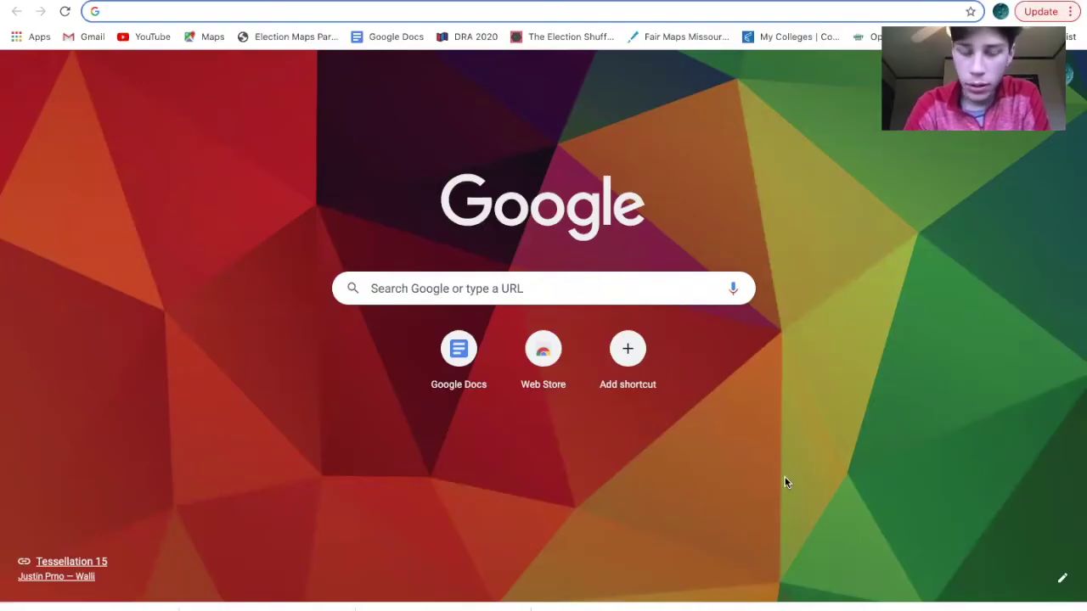
type("sdt")
key("BackSpace")
key("BackSpace")
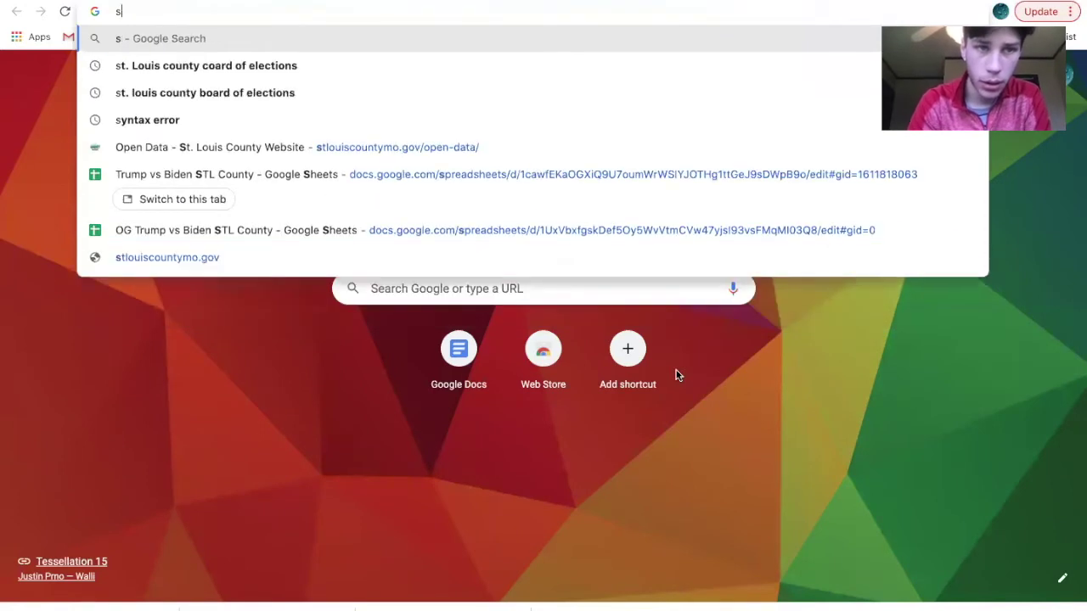
type("t louis")
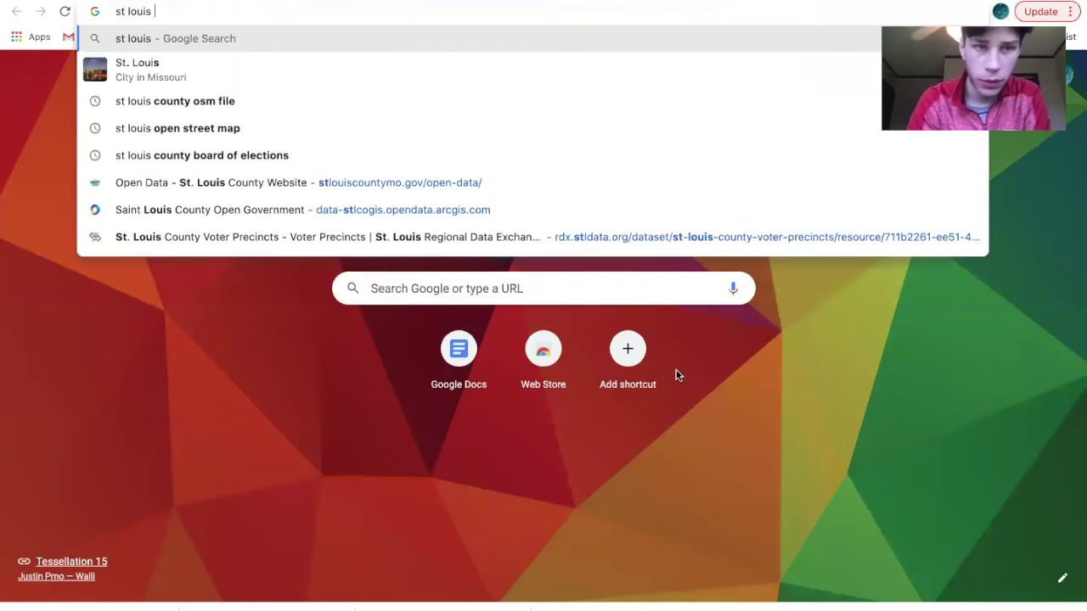
type(" county")
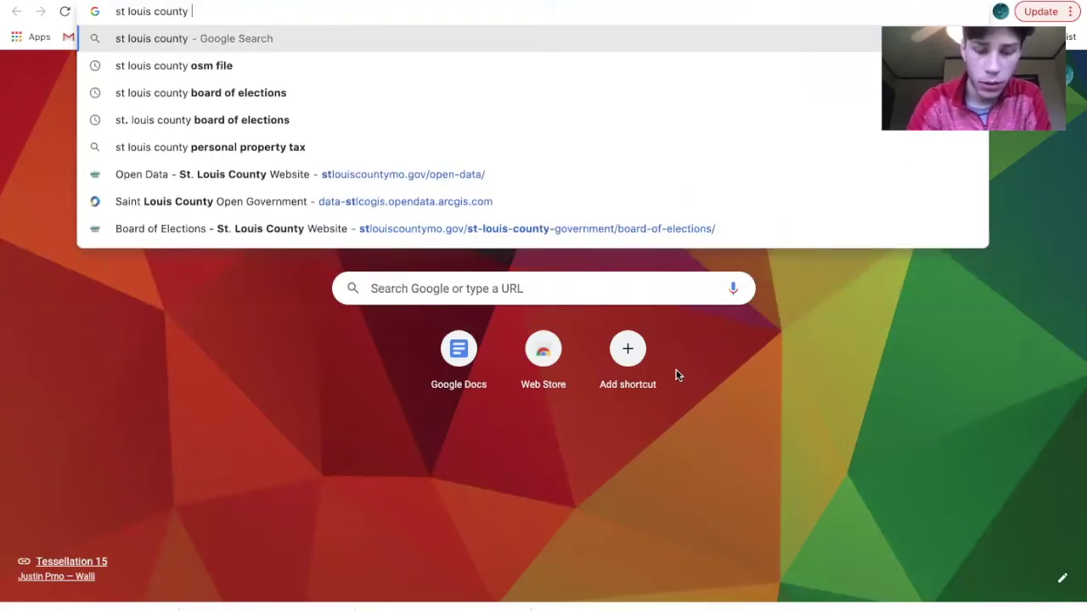
left_click(226, 94)
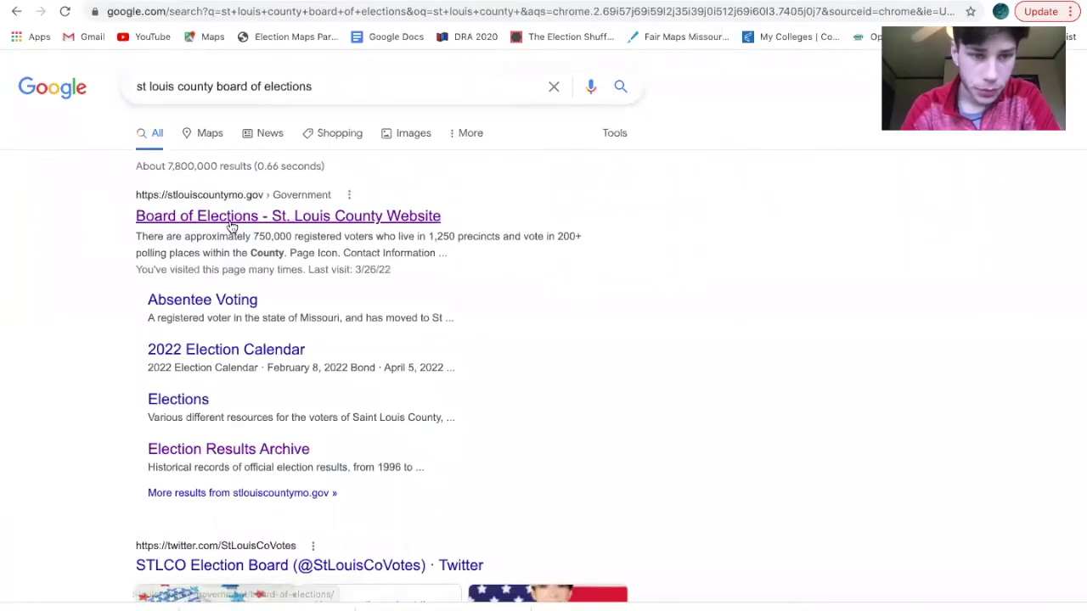
Open the county's Election Results Archive and go to the 2020 election results.
left_click(257, 451)
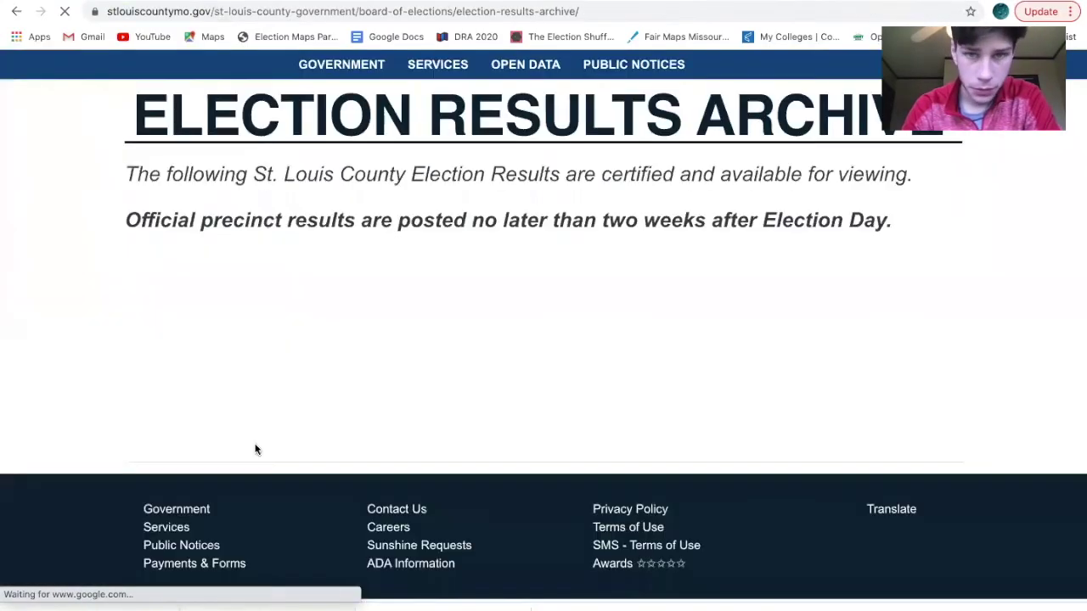
scroll(428, 281, "down", 5)
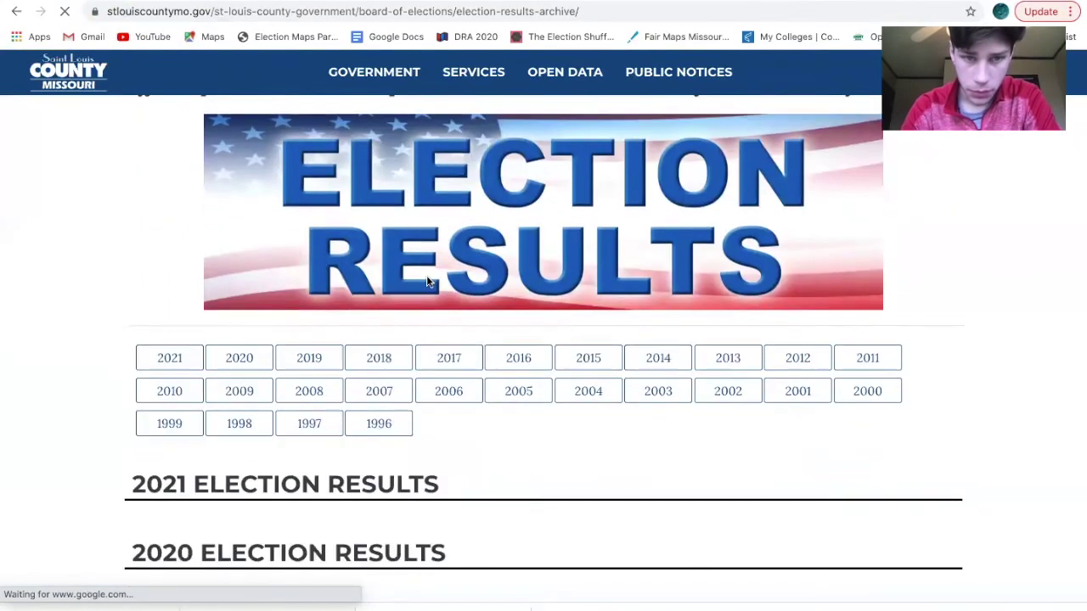
left_click(231, 312)
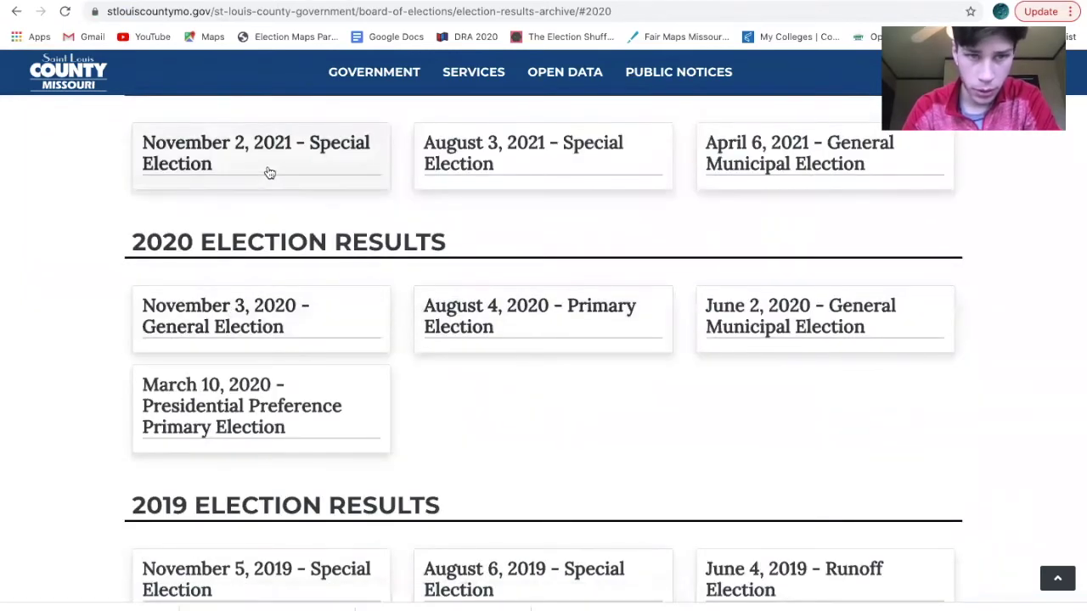
Open the Official Election Results document for the November 3, 2020 General Election.
scroll(306, 272, "down", 1)
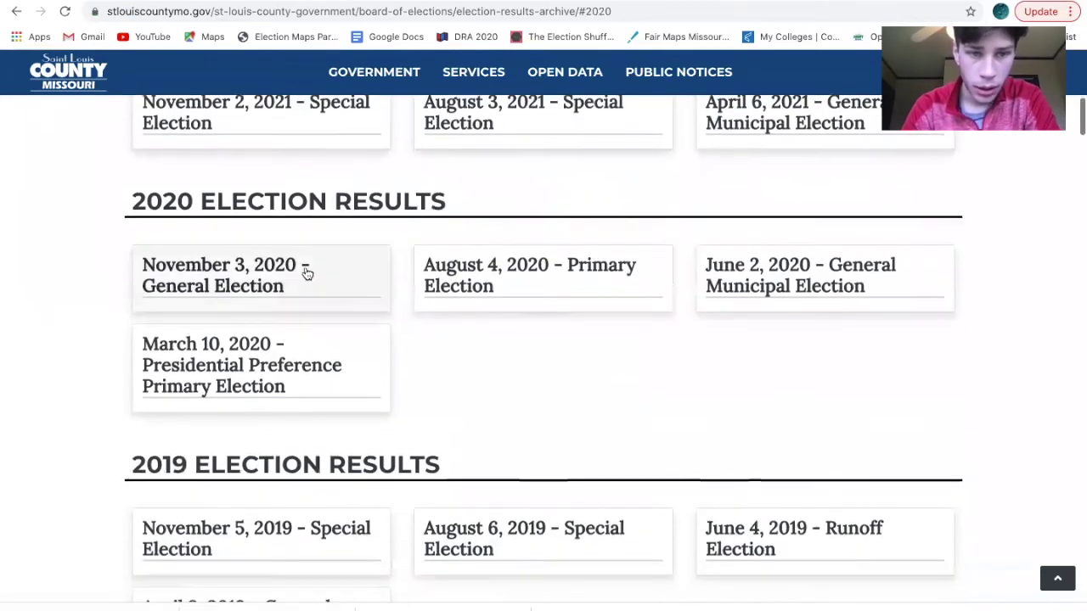
left_click(307, 272)
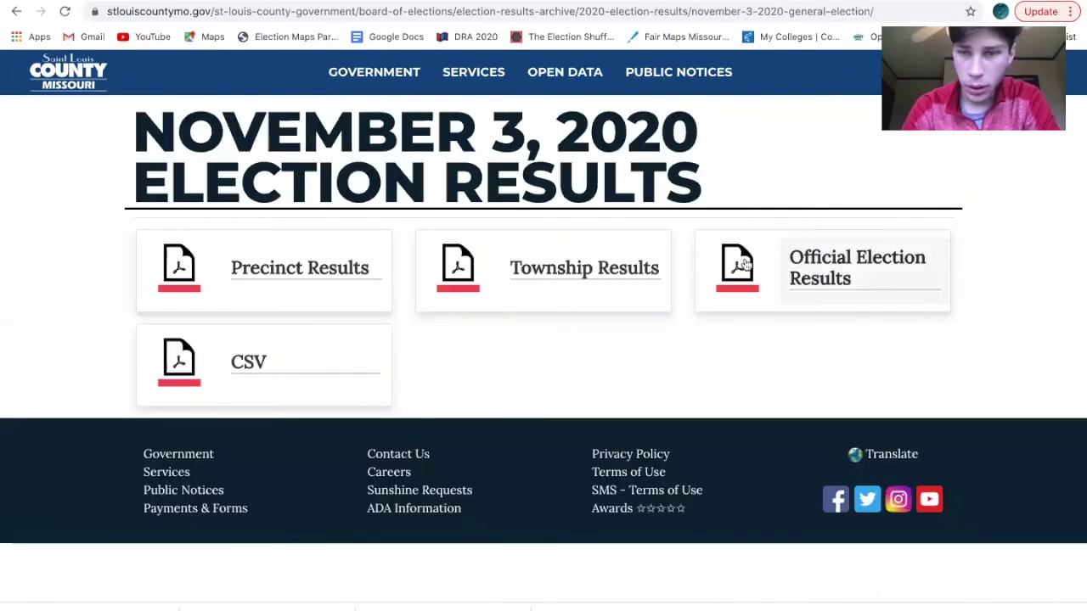
left_click(743, 264)
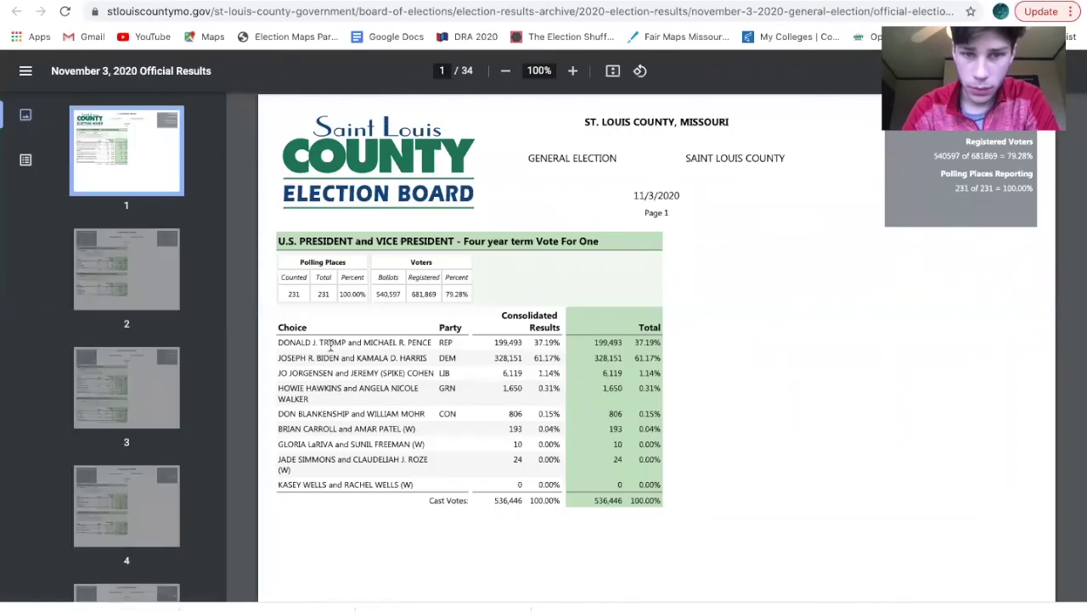
Compare the official Trump and Biden vote totals with the Grand Total row of the Trump vs Biden STL County sheet.
scroll(509, 408, "down", 1)
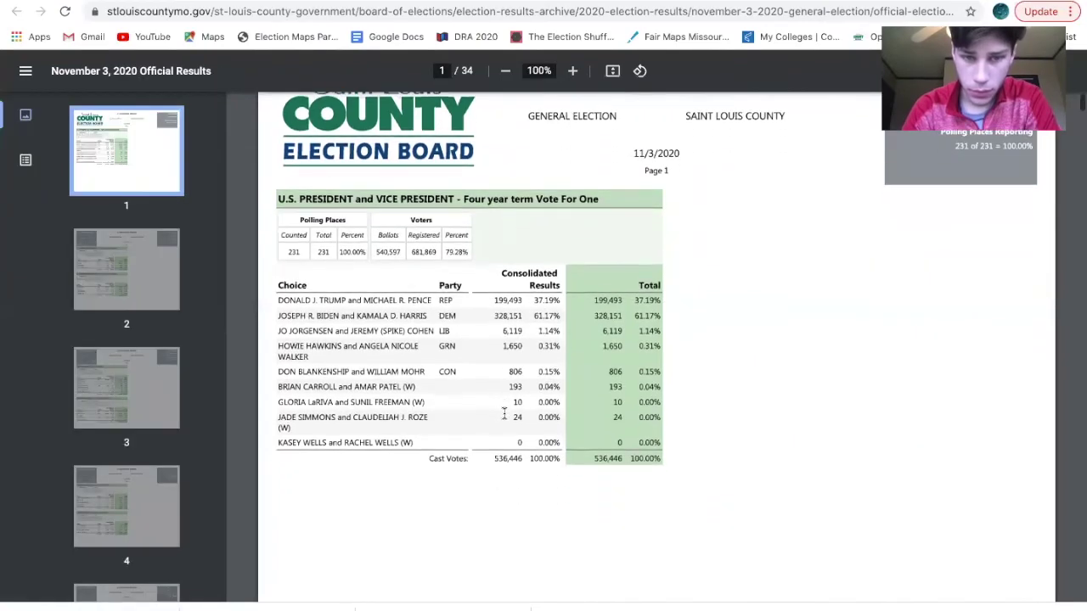
scroll(517, 302, "up", 5)
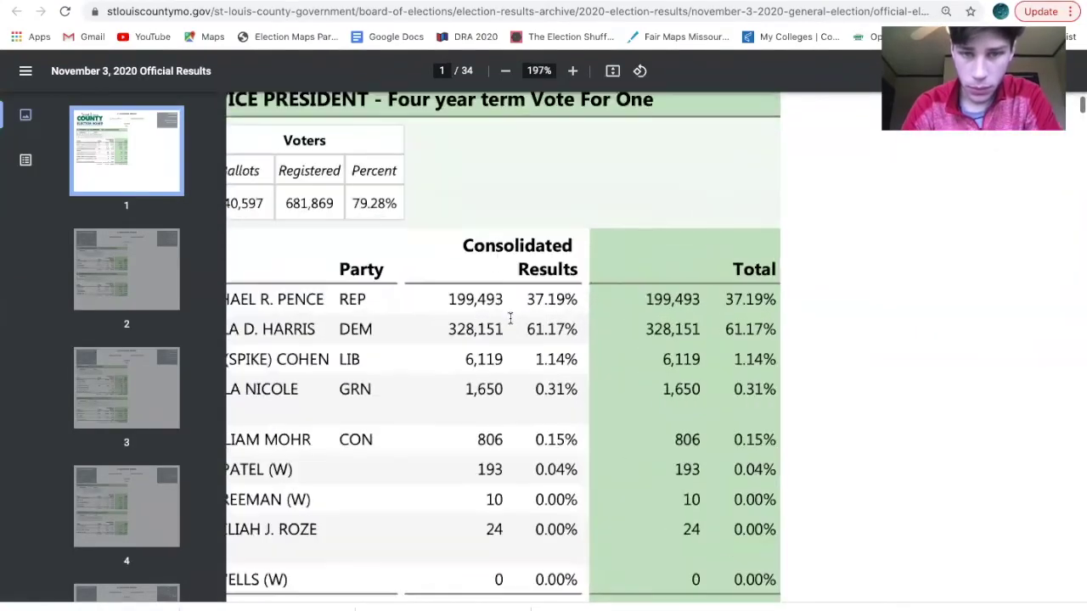
scroll(465, 312, "up", 3)
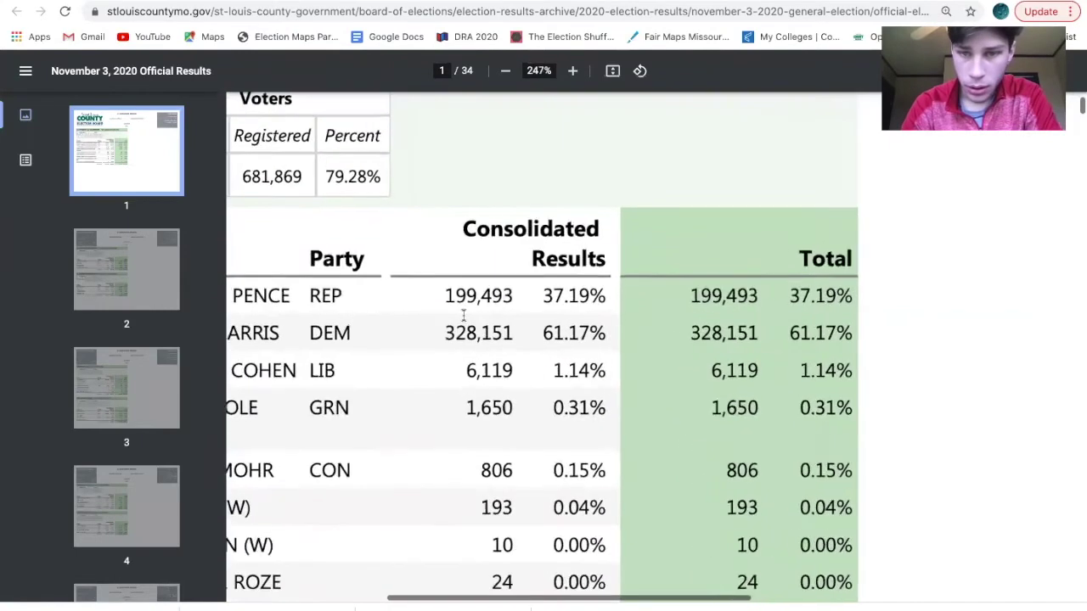
scroll(464, 315, "up", 2)
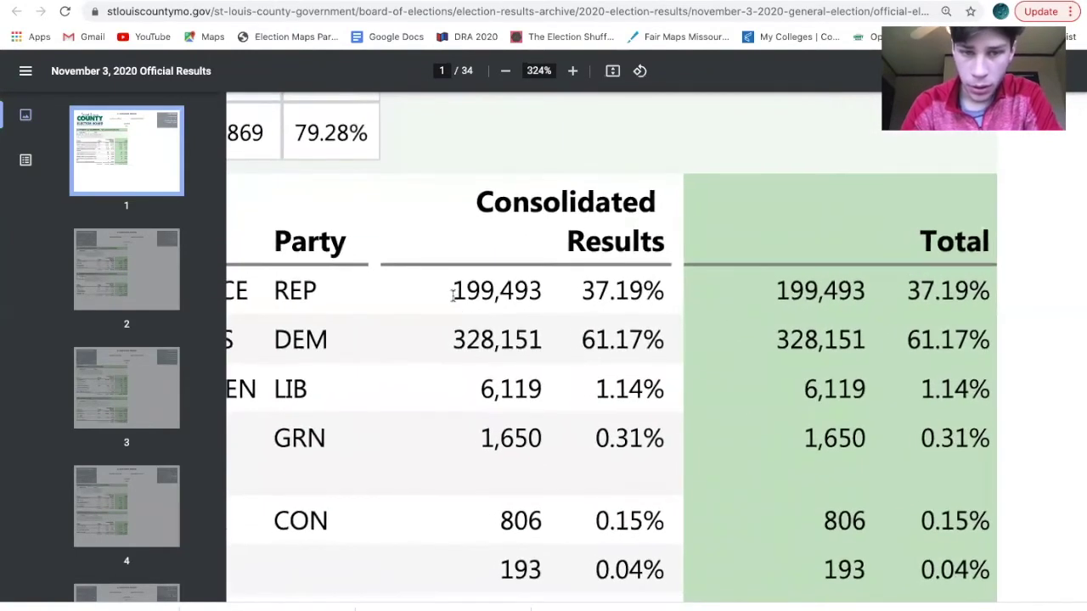
left_click_drag(455, 291, 546, 297)
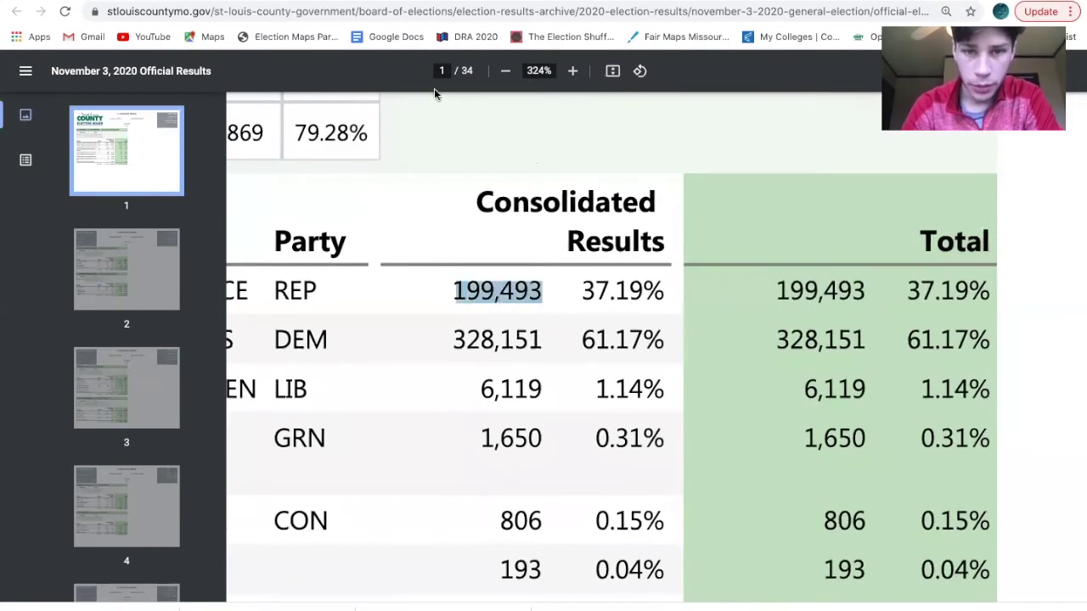
left_click(396, 3)
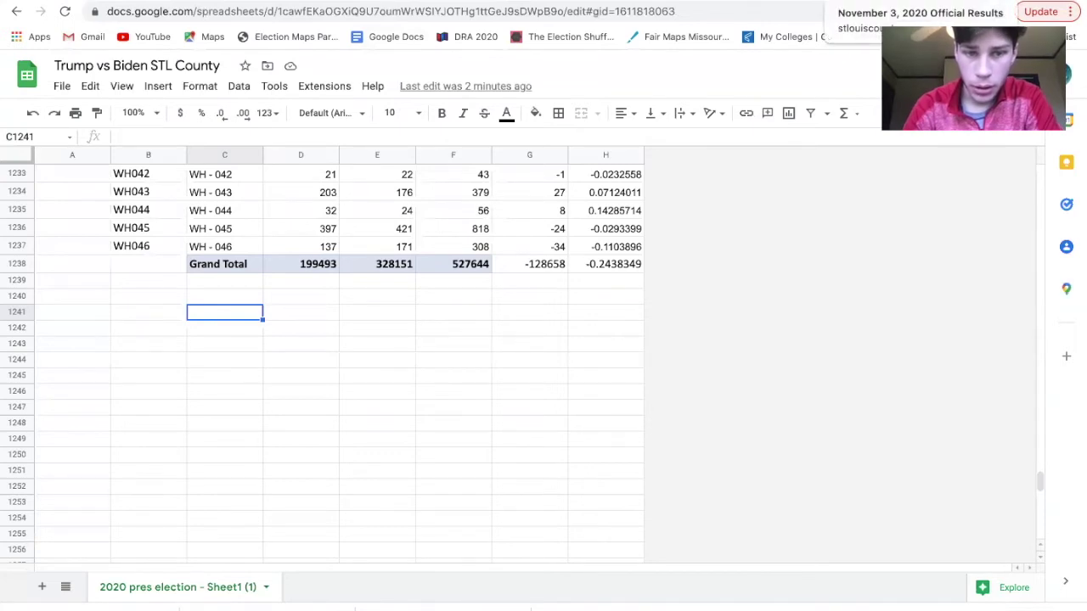
left_click(857, 3)
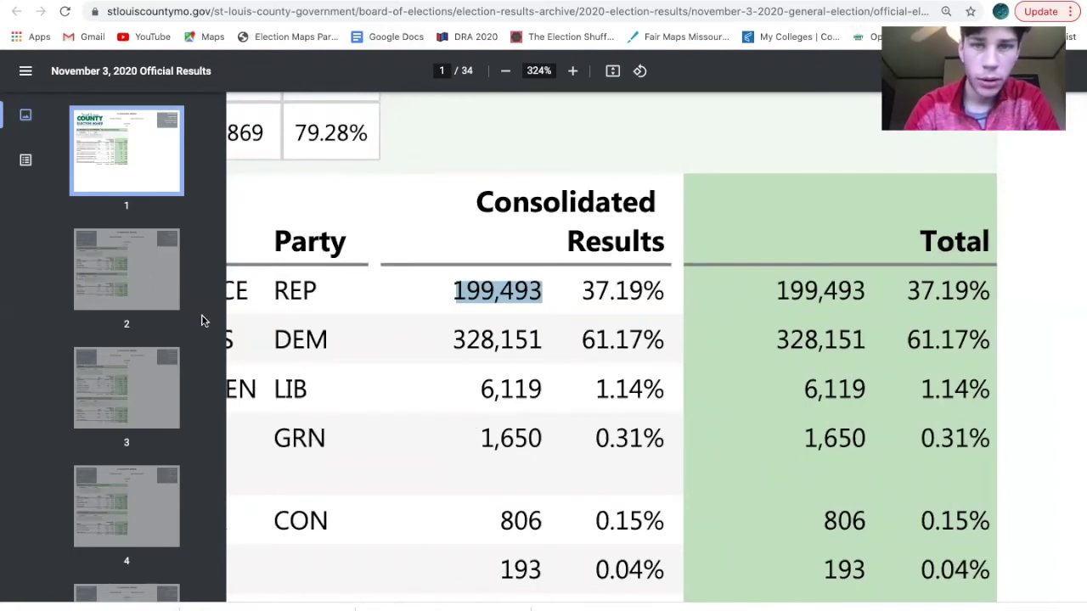
key("ctrl+Tab")
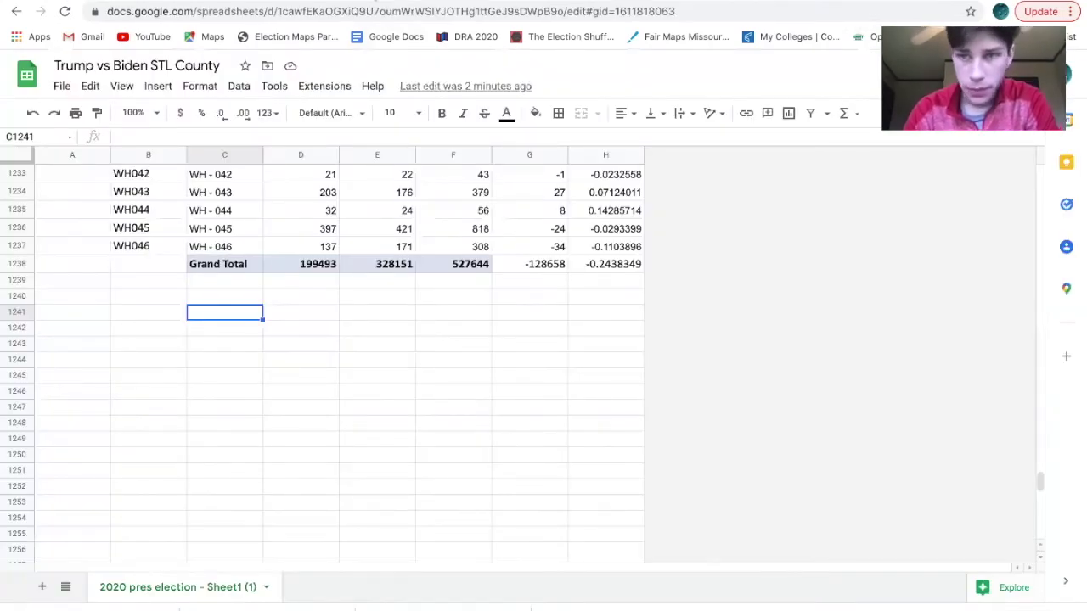
Clear the Grand Total row's contents in C1238:H1238.
left_click_drag(224, 267, 616, 264)
scroll(616, 442, "up", 5)
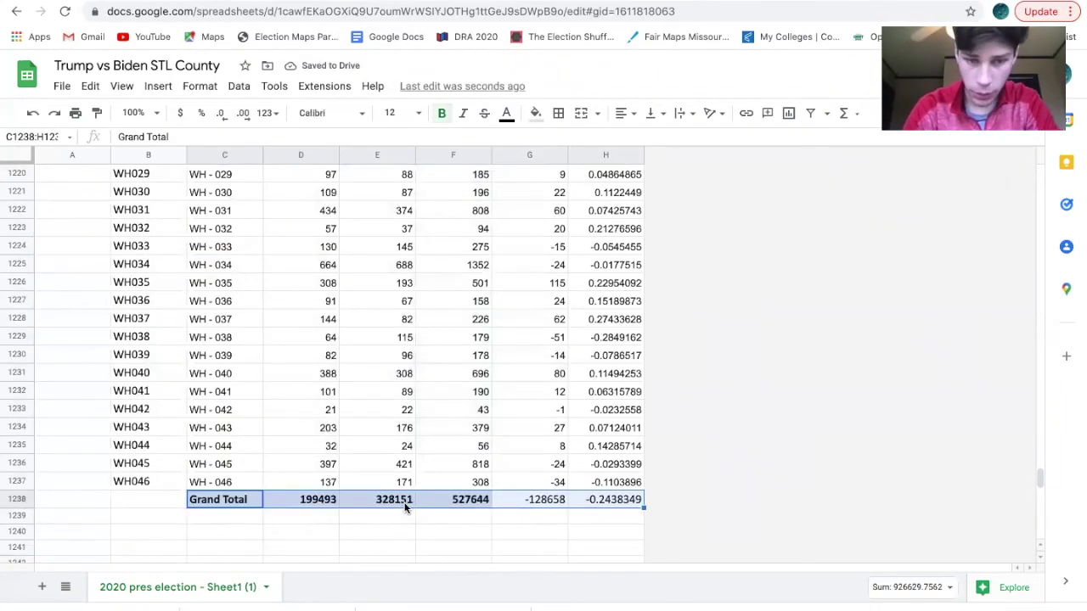
key("Delete")
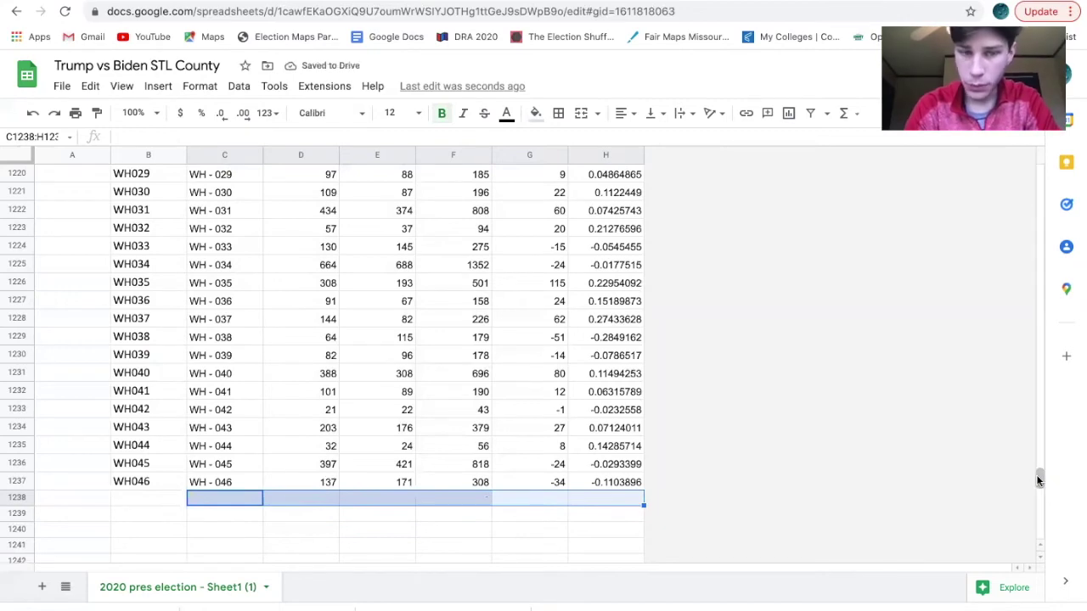
Clear the Row Labels column's contents in C1:C1237, including its header.
left_click_drag(1040, 480, 1039, 170)
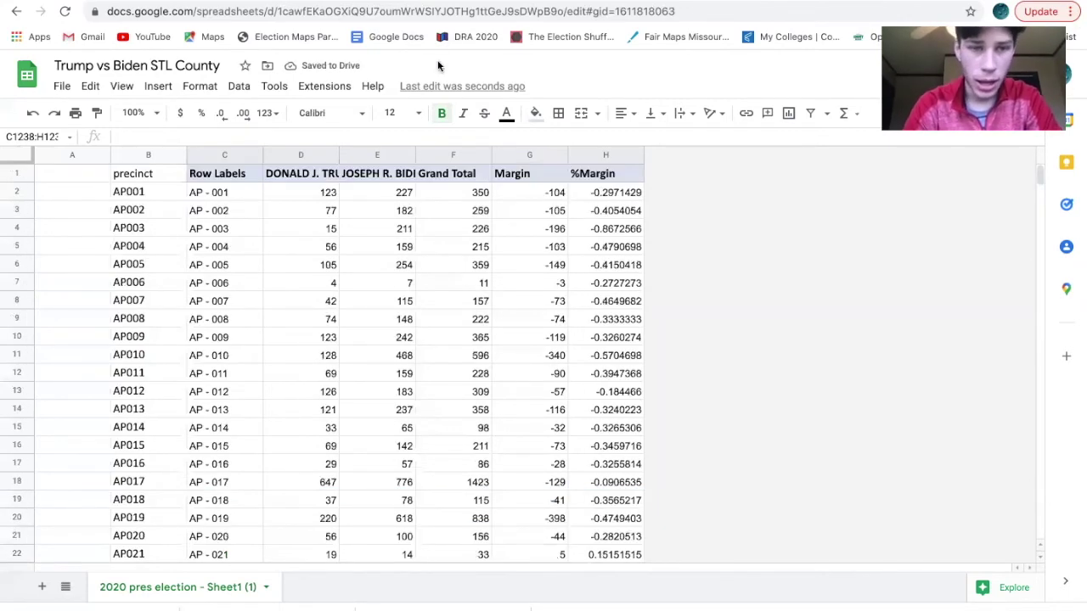
left_click(216, 174)
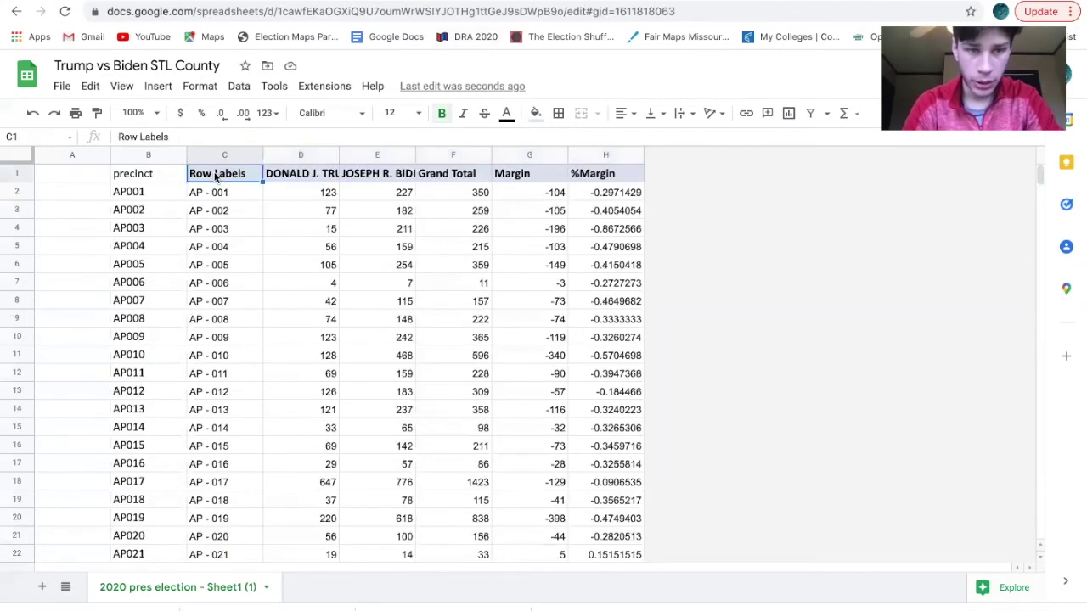
key("ctrl+shift+Down")
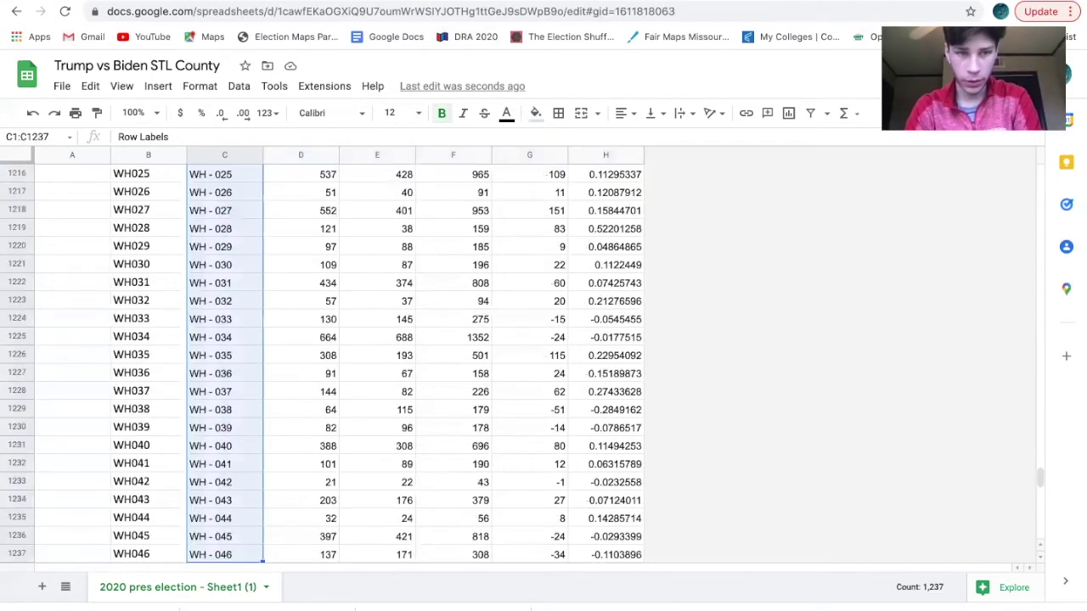
key("Delete")
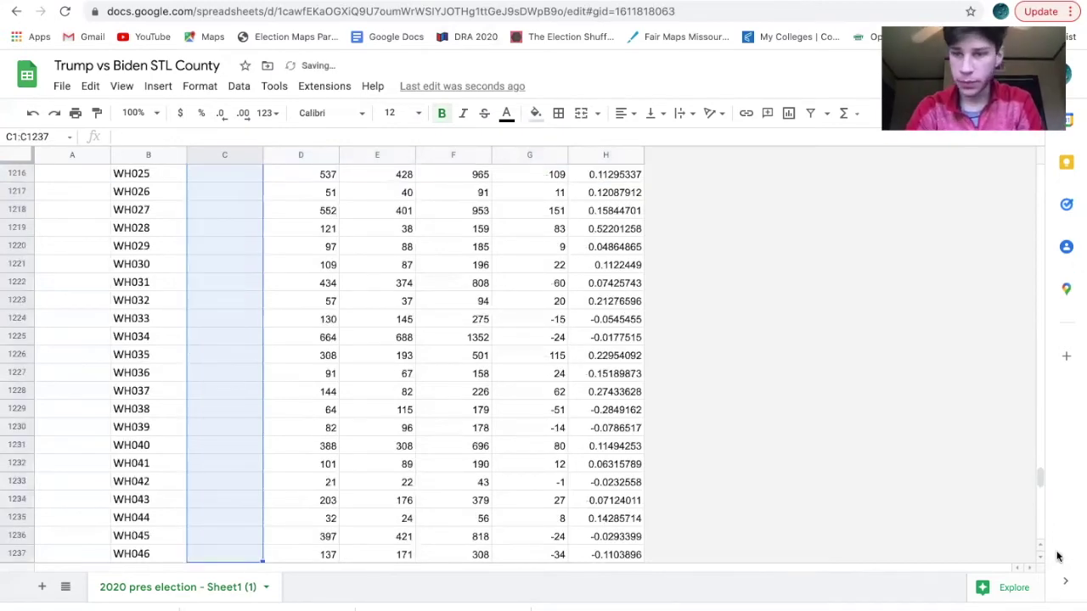
Move the vote, Grand Total and margin columns D1:H1467 one column over so they start at C1.
left_click_drag(1039, 481, 1039, 170)
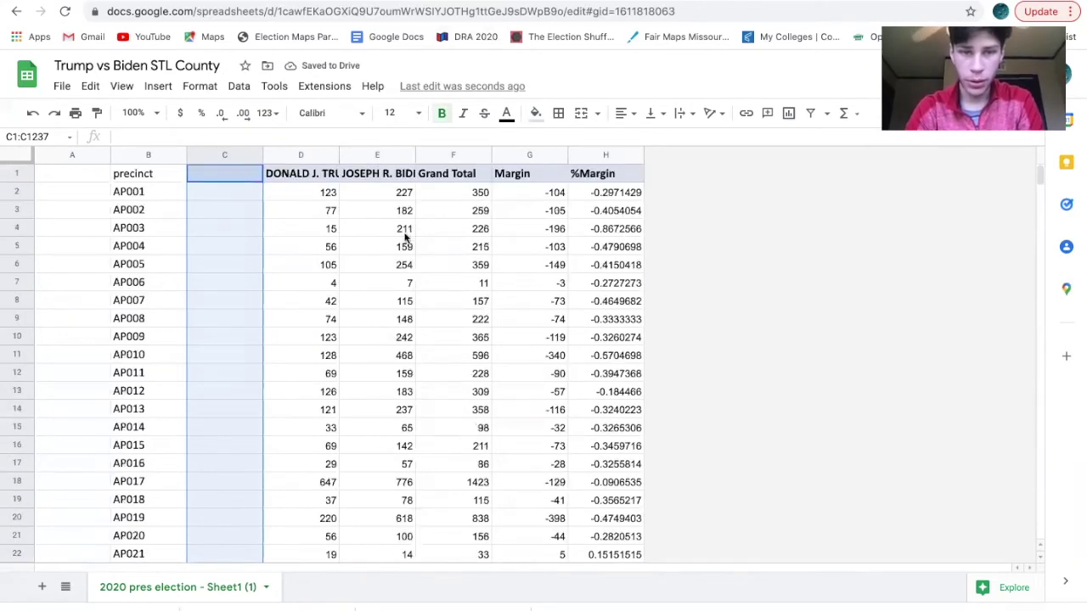
left_click(297, 174)
left_click_drag(287, 174, 616, 174)
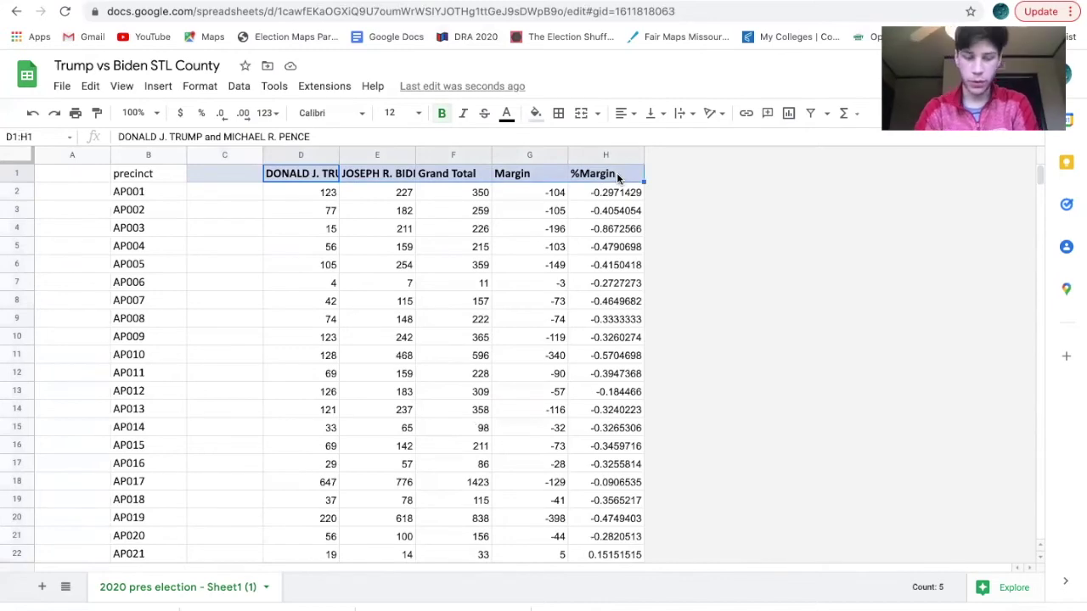
key("ctrl+shift+Down")
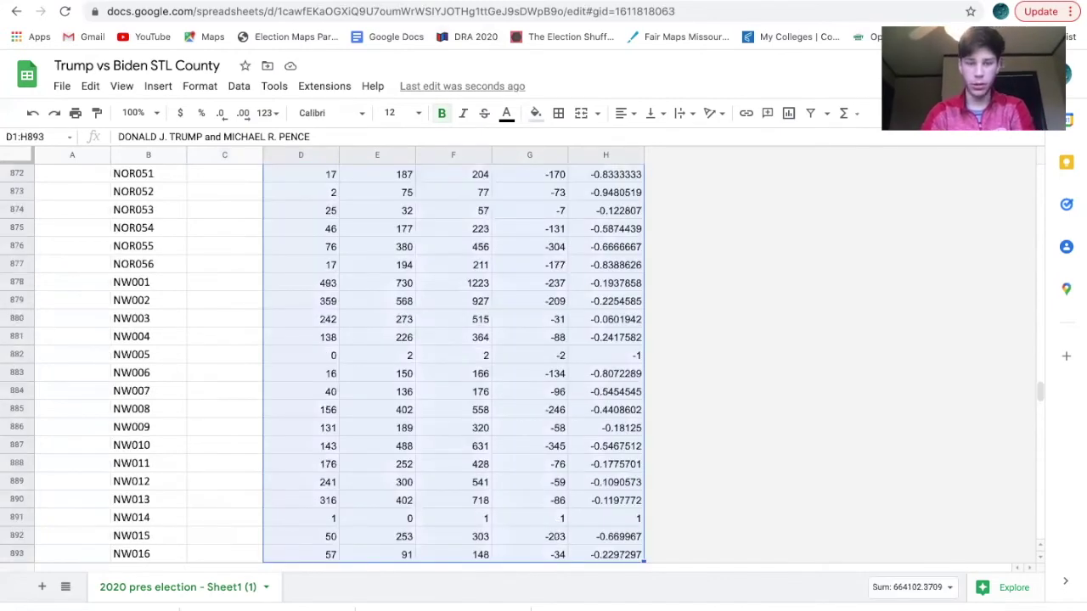
key("shift+Down")
key("shift+Down")
key("ctrl+shift+Down")
key("shift+super+Down")
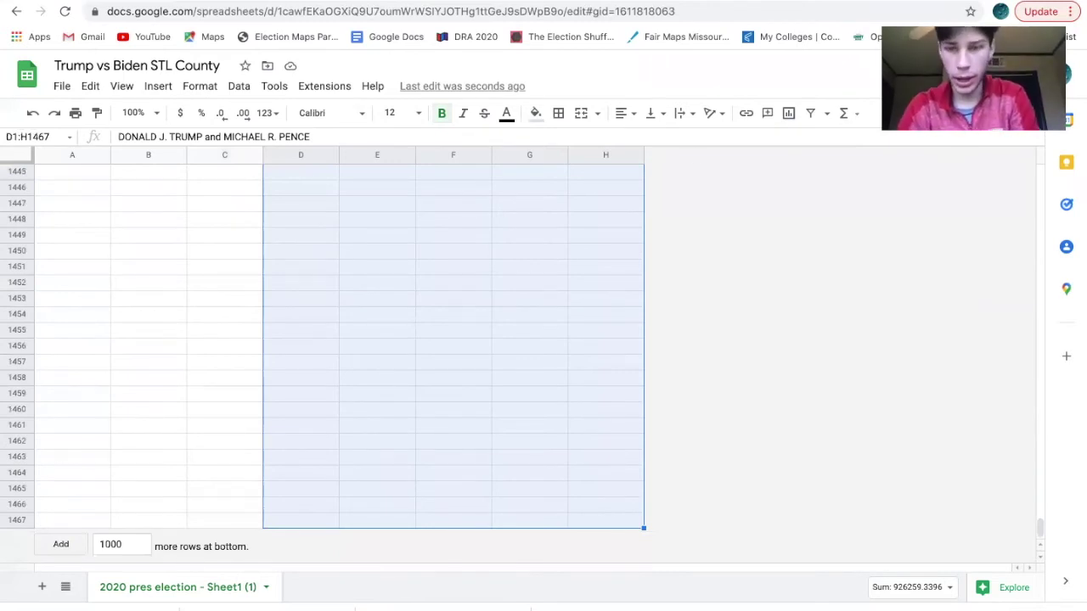
left_click_drag(1040, 526, 1046, 14)
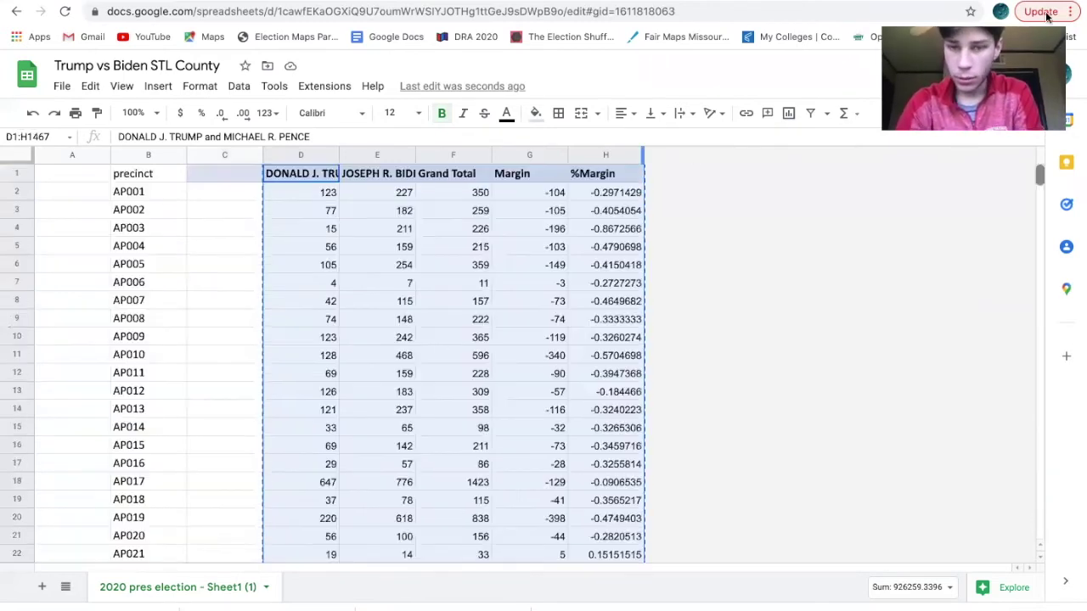
left_click(199, 174)
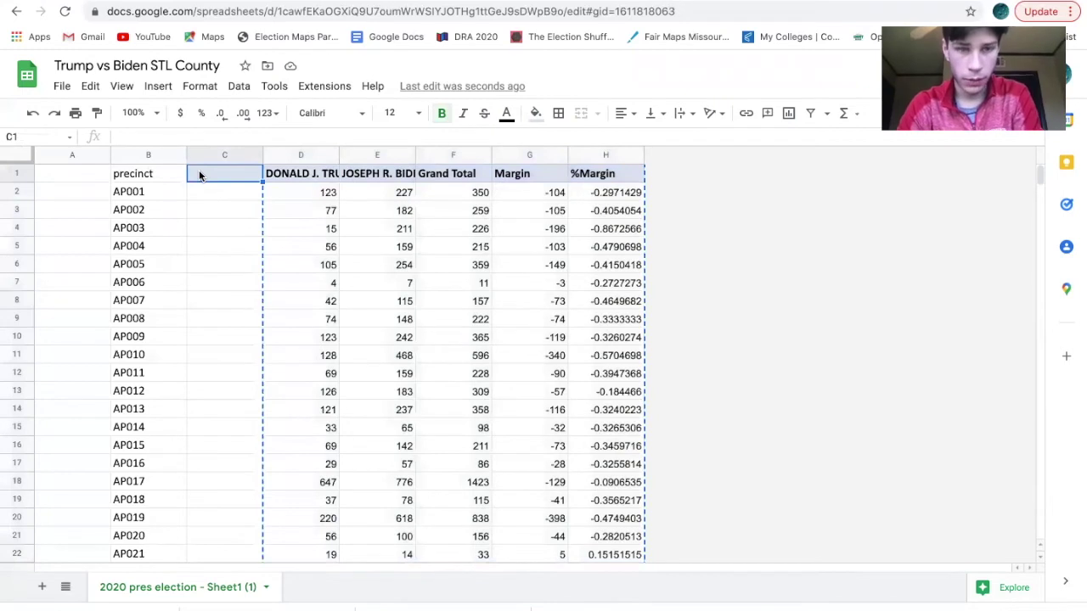
key("ctrl+v")
Move the whole table B1:G1467 so that the precinct column starts at A1.
left_click_drag(129, 180, 545, 176)
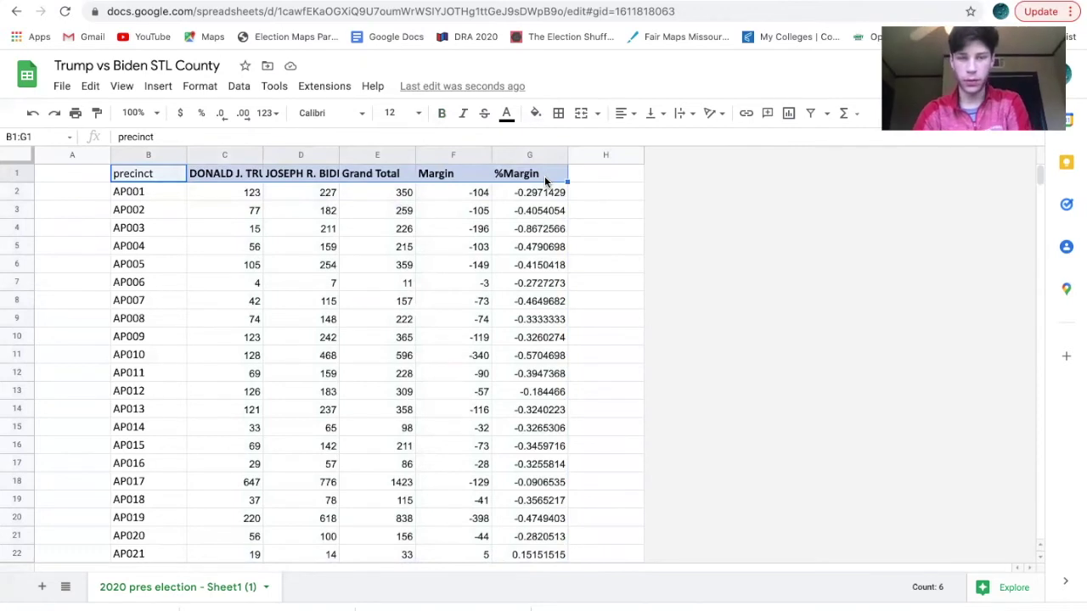
key("ctrl+shift+Down")
key("ctrl+shift+Down")
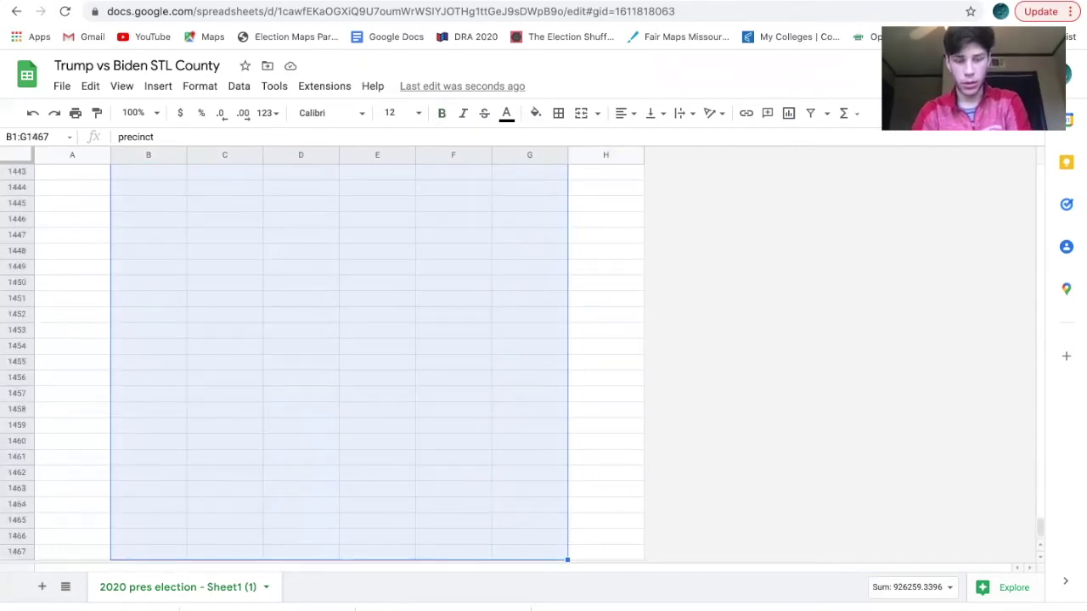
key("ctrl+c")
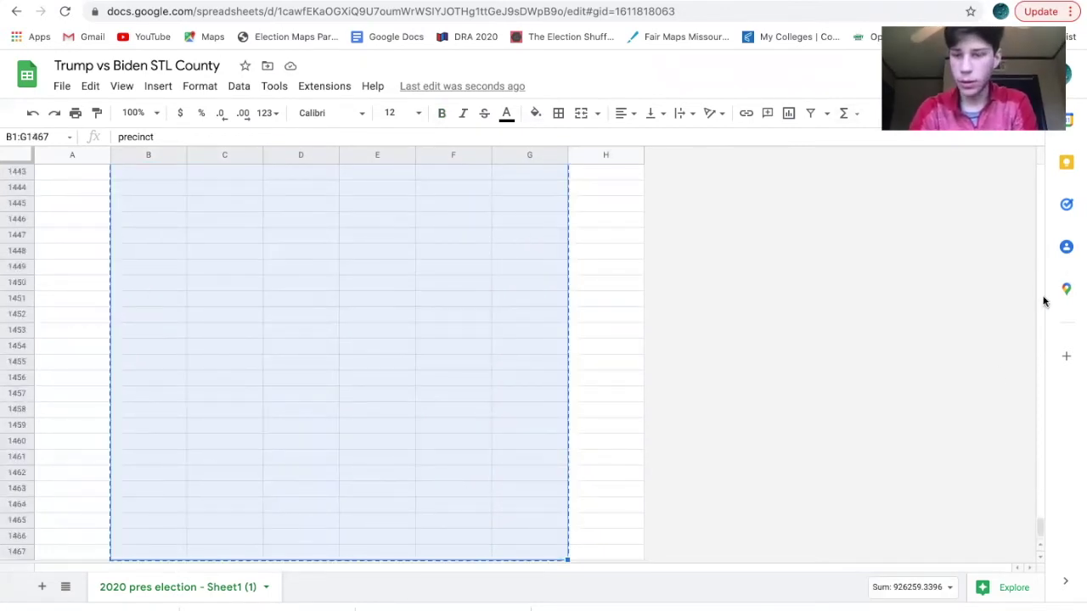
left_click_drag(1045, 525, 1041, 174)
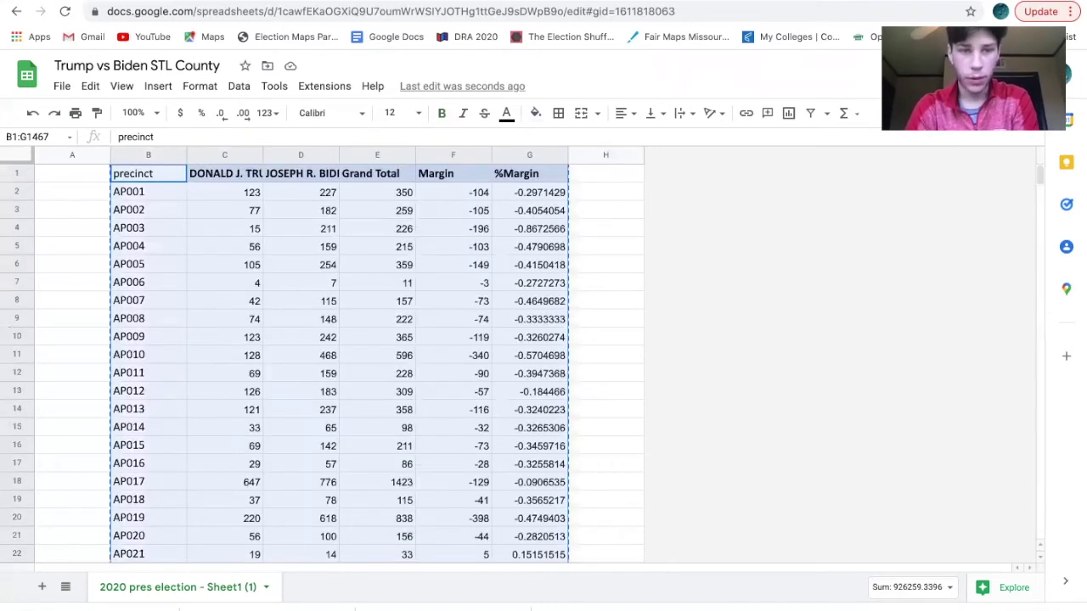
left_click(77, 176)
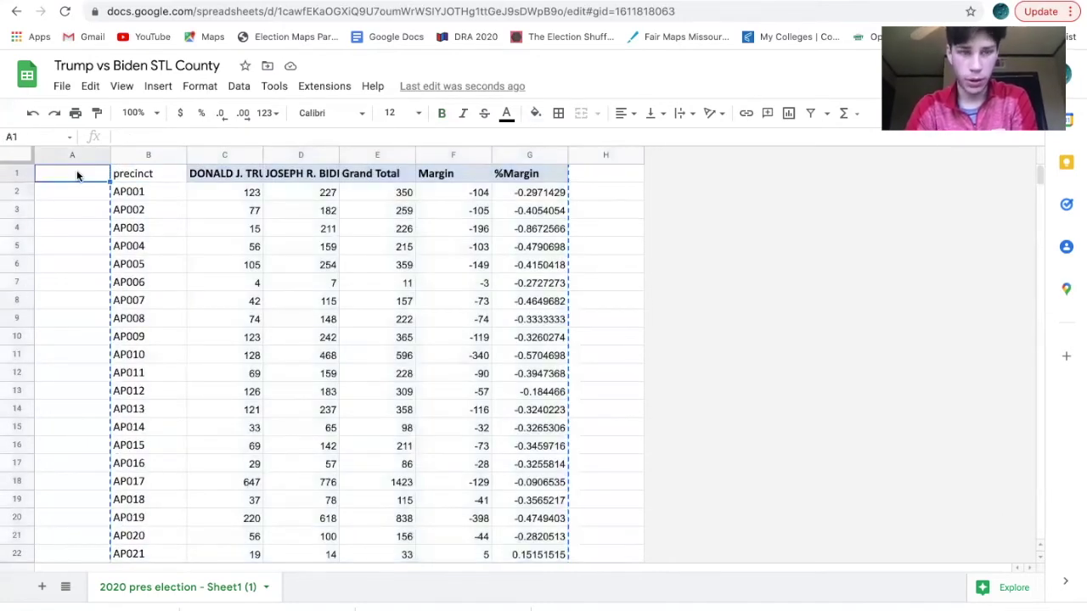
key("ctrl+v")
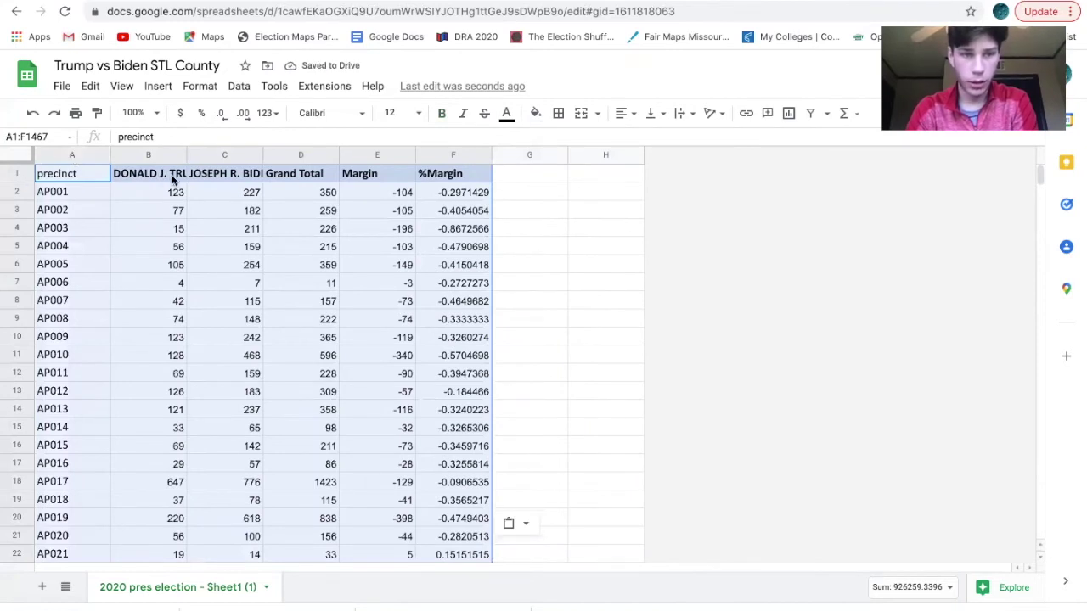
Delete the two empty columns G and H after the %Margin column.
left_click(536, 153)
right_click(518, 158)
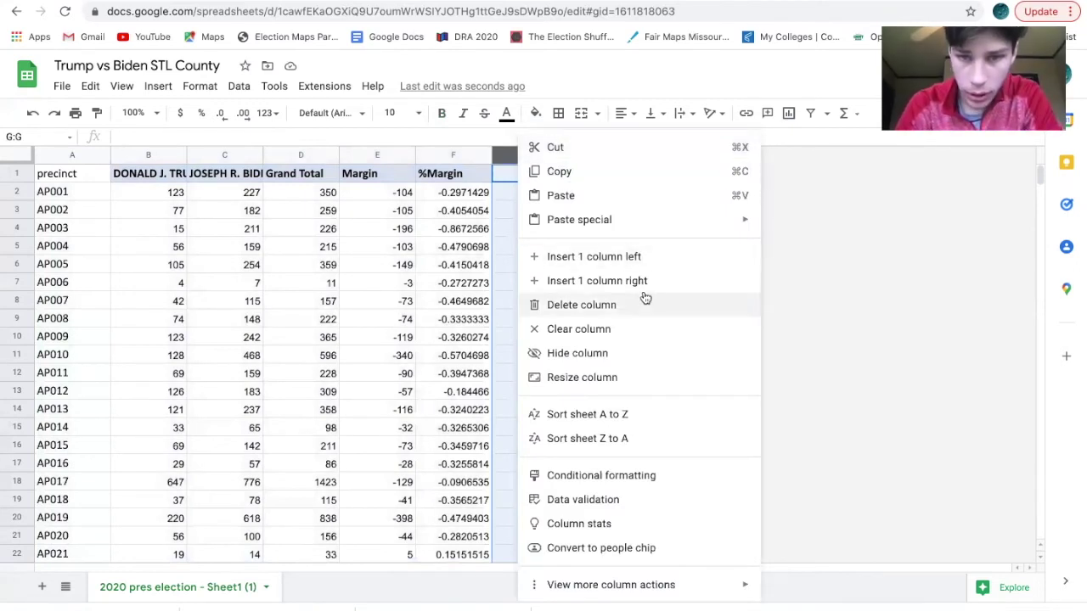
left_click(642, 302)
right_click(514, 160)
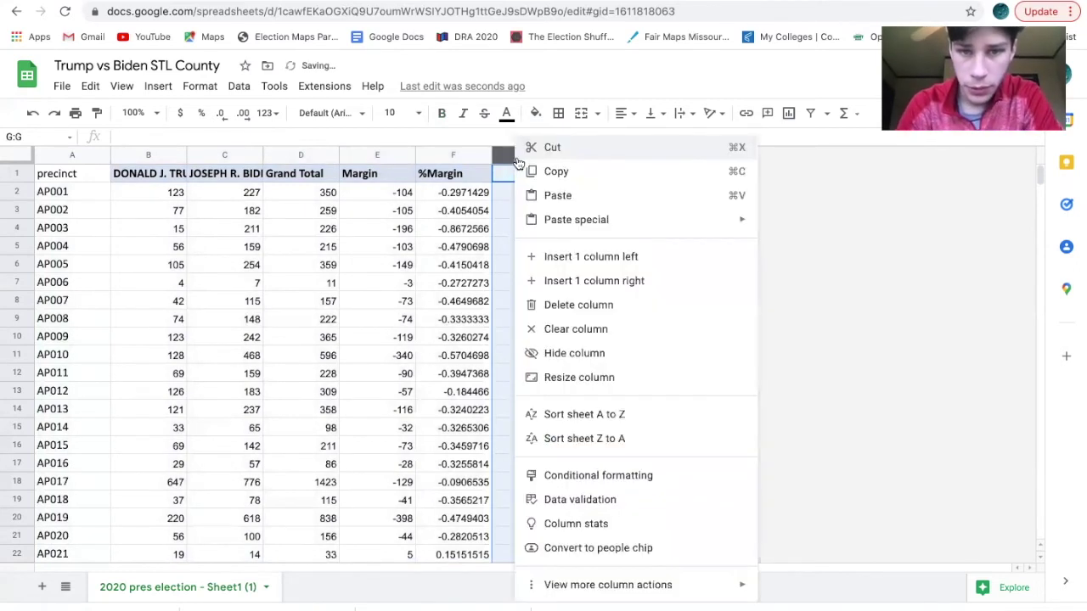
left_click(609, 307)
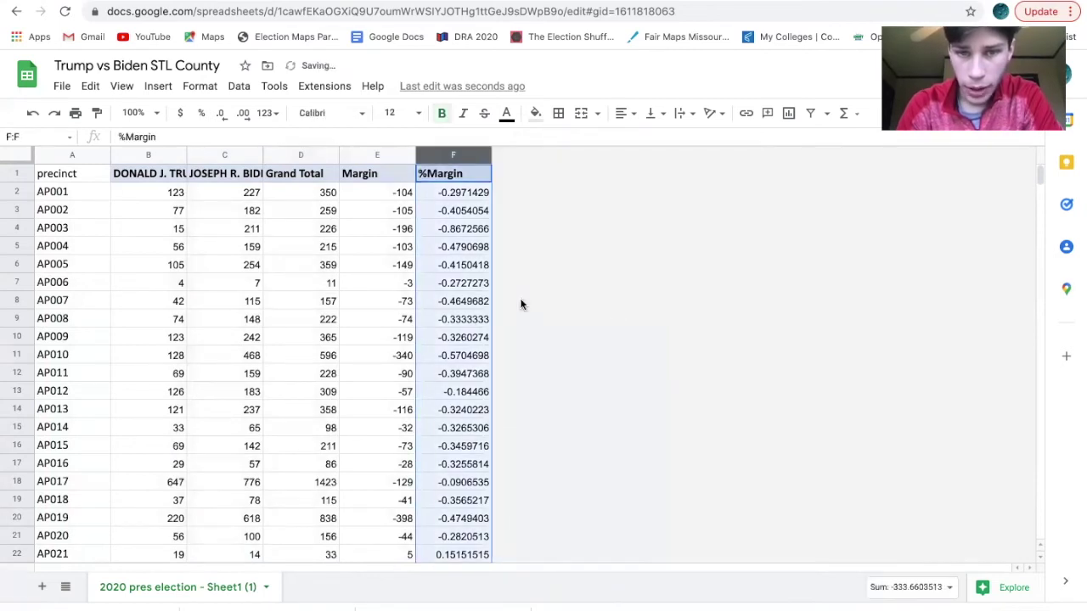
left_click(809, 270)
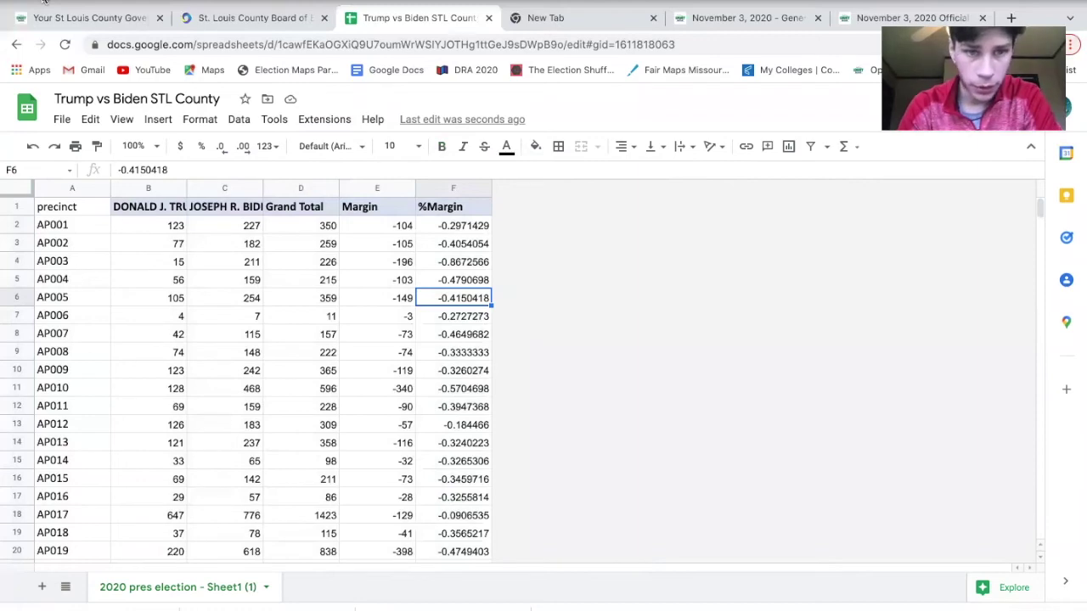
Download the Trump vs Biden STL County sheet as a comma-separated values (.csv) file.
left_click(45, 1)
left_click(97, 1)
left_click(66, 102)
left_click(67, 103)
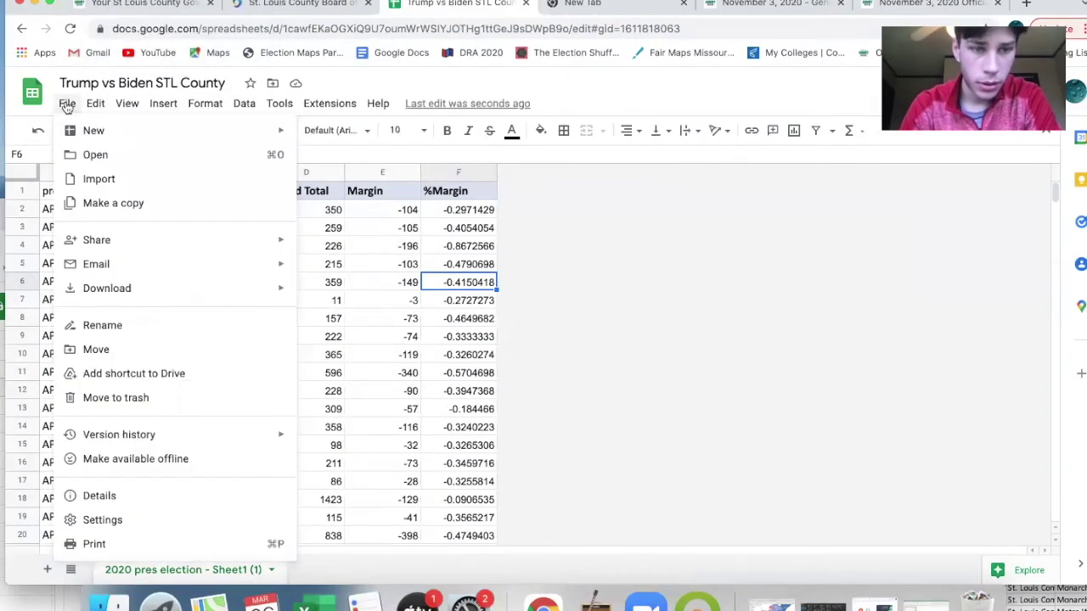
mouse_move(209, 286)
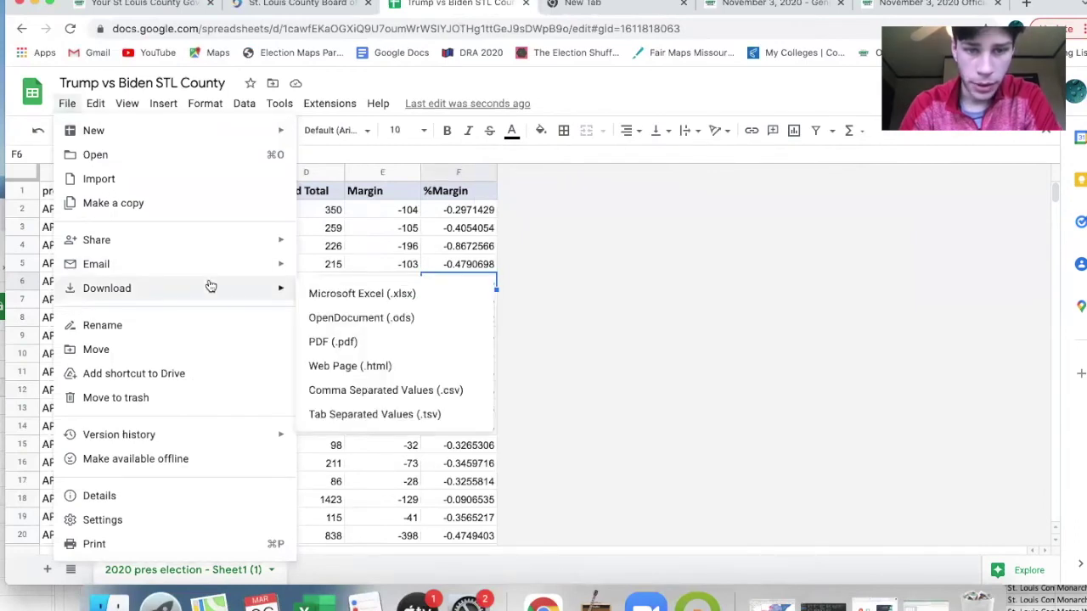
left_click(433, 390)
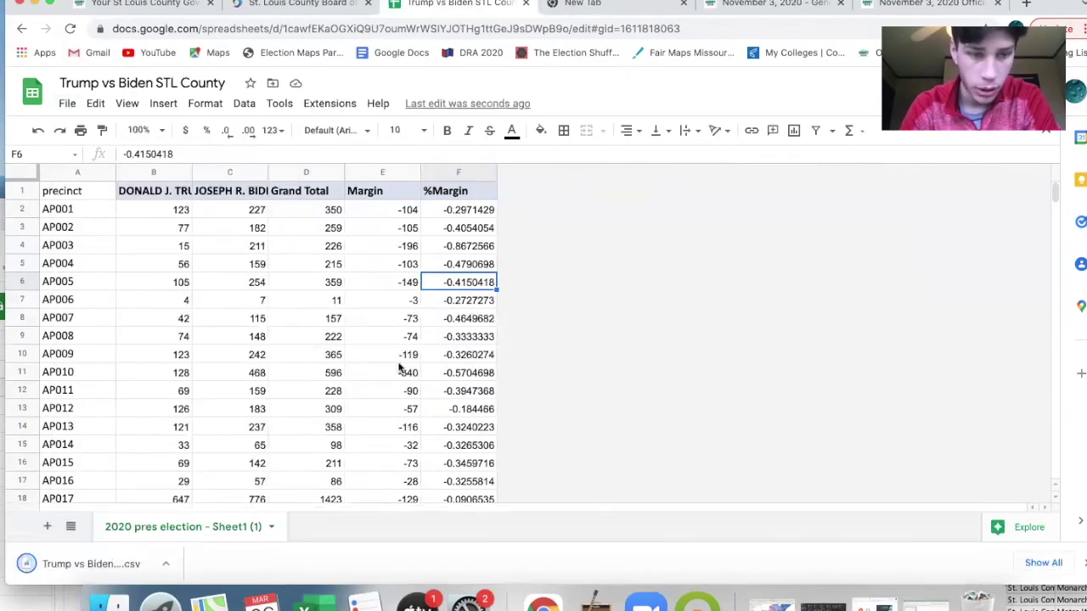
Uncover the desktop by moving the browser window aside, and place the downloaded Trump vs Biden CSV in the desktop's corner.
left_click_drag(25, 12, 458, 12)
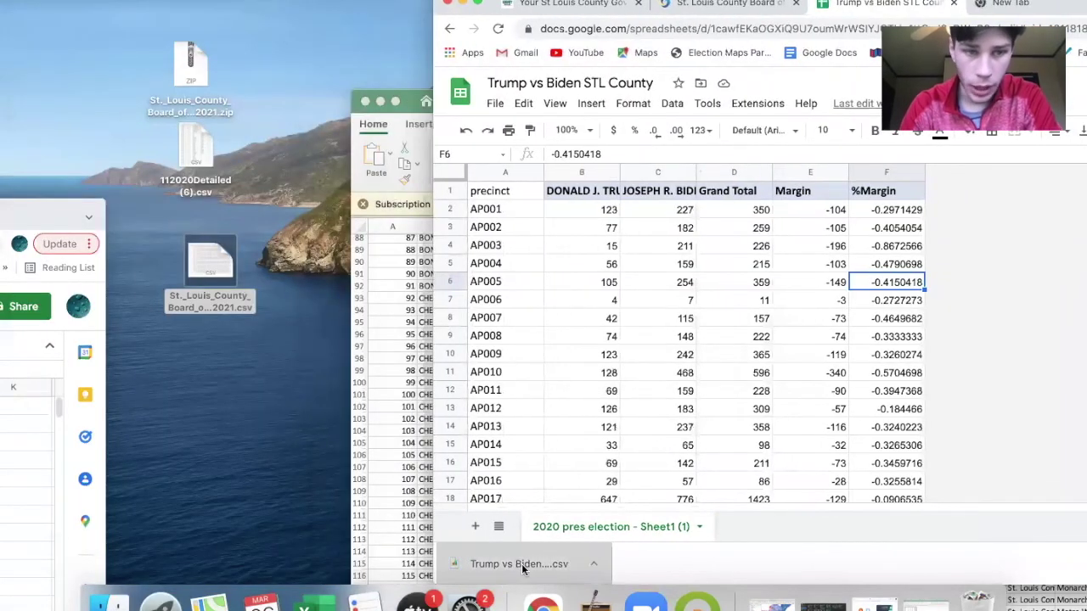
left_click_drag(274, 106, 271, 110)
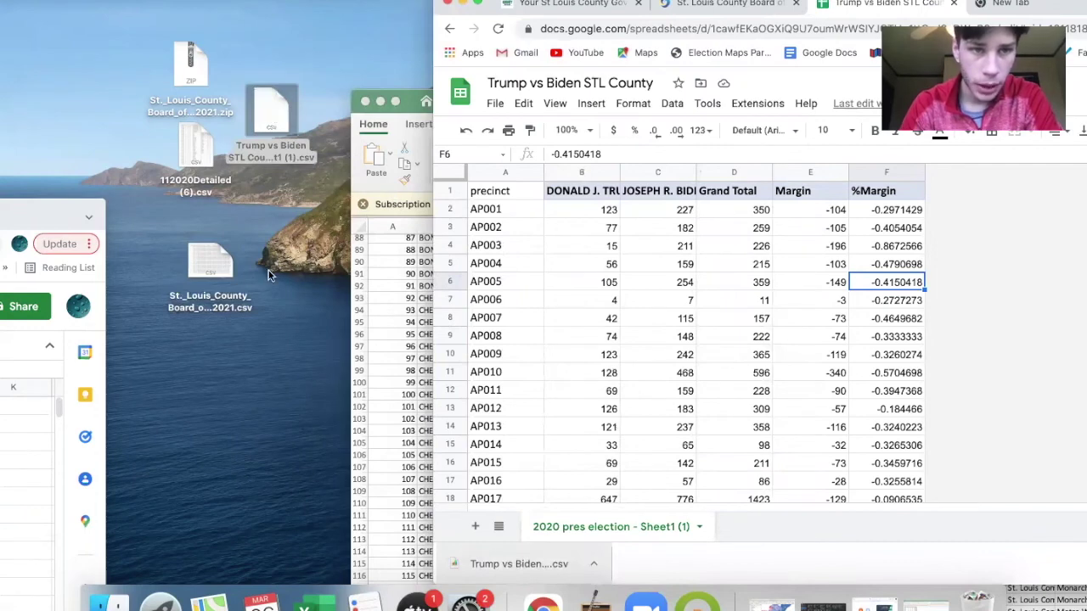
left_click_drag(263, 132, 39, 50)
Arrange the St. Louis County Board ZIP, its 2021 CSV and 112020Detailed (6).csv on the desktop near the Trump vs Biden CSV.
left_click_drag(178, 91, 96, 36)
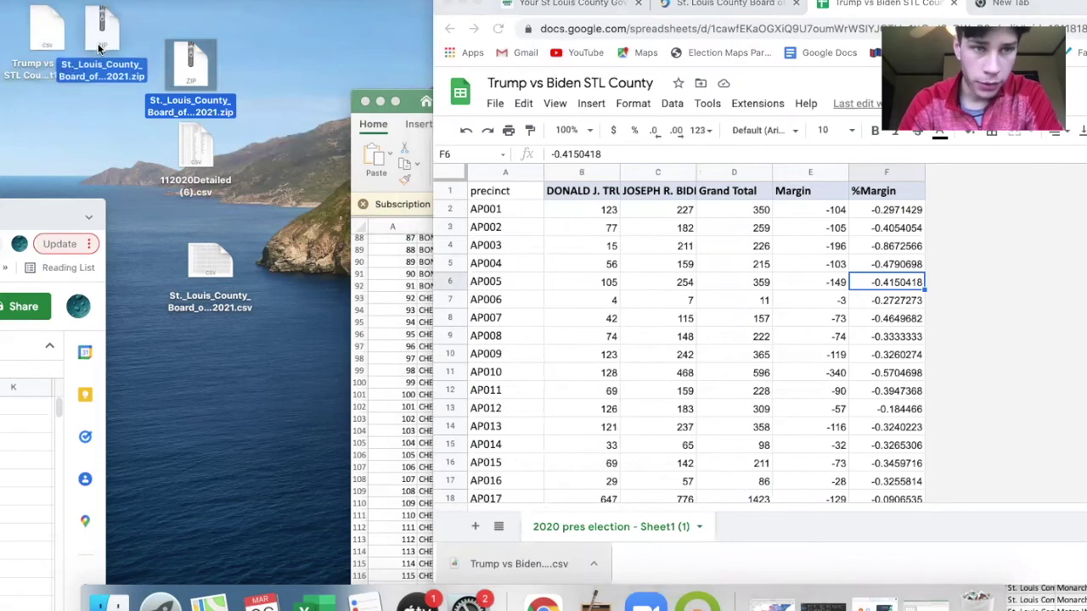
left_click_drag(196, 381, 193, 150)
left_click_drag(193, 150, 313, 28)
left_click_drag(92, 39, 115, 39)
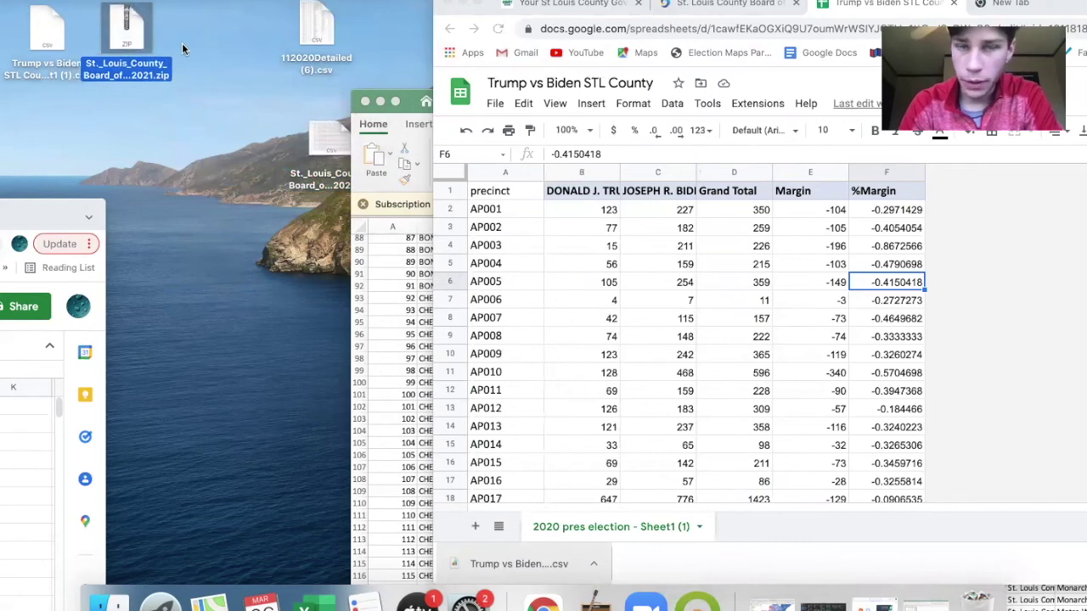
left_click_drag(219, 50, 166, 38)
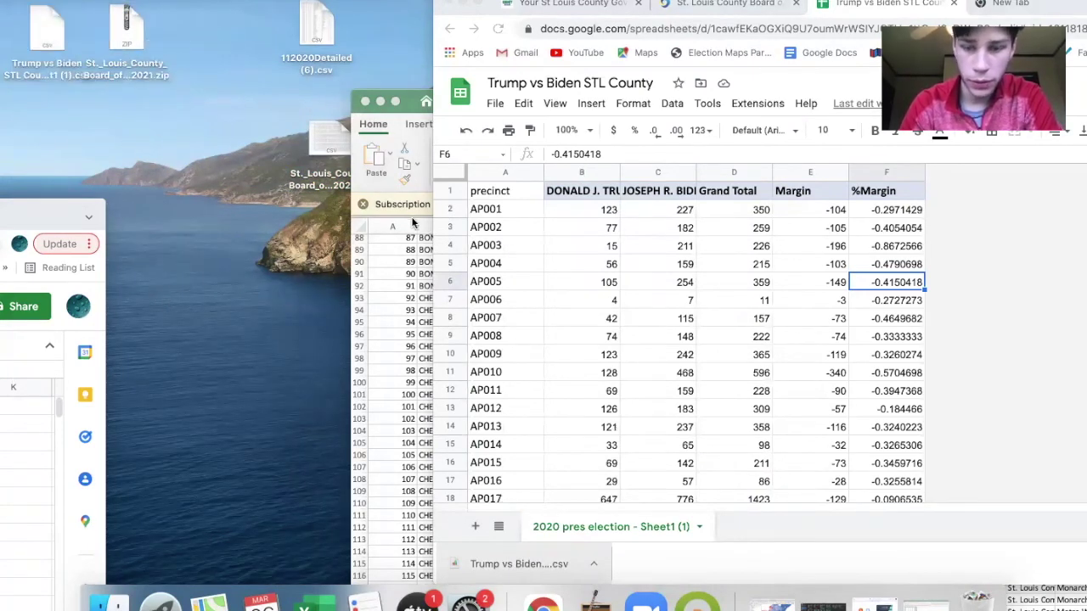
Minimize the Excel window showing the St. Louis County Board precinct table to clear the desktop.
right_click(709, 600)
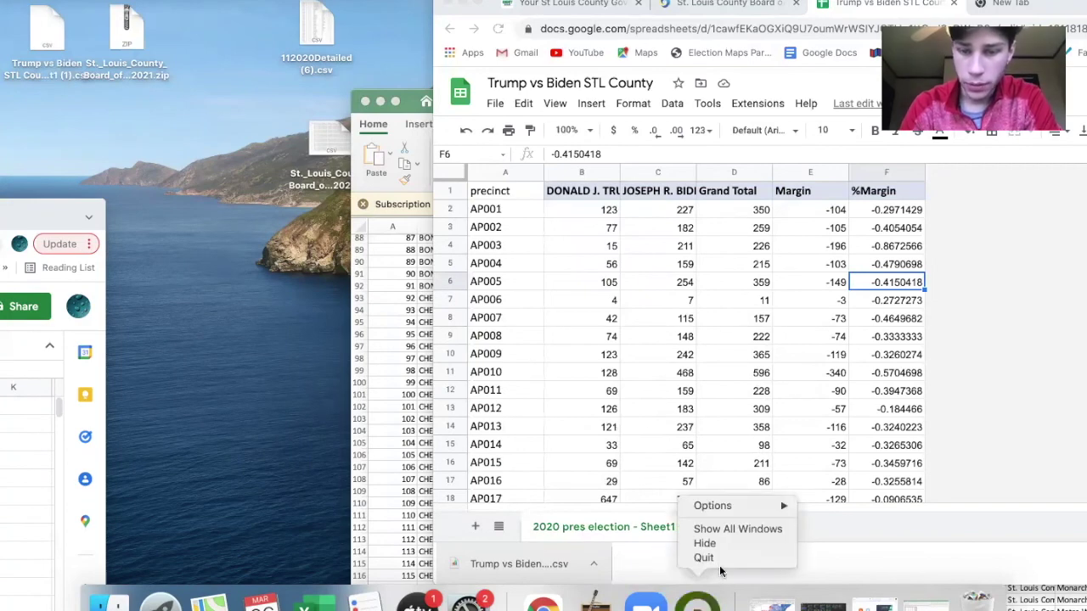
left_click(358, 420)
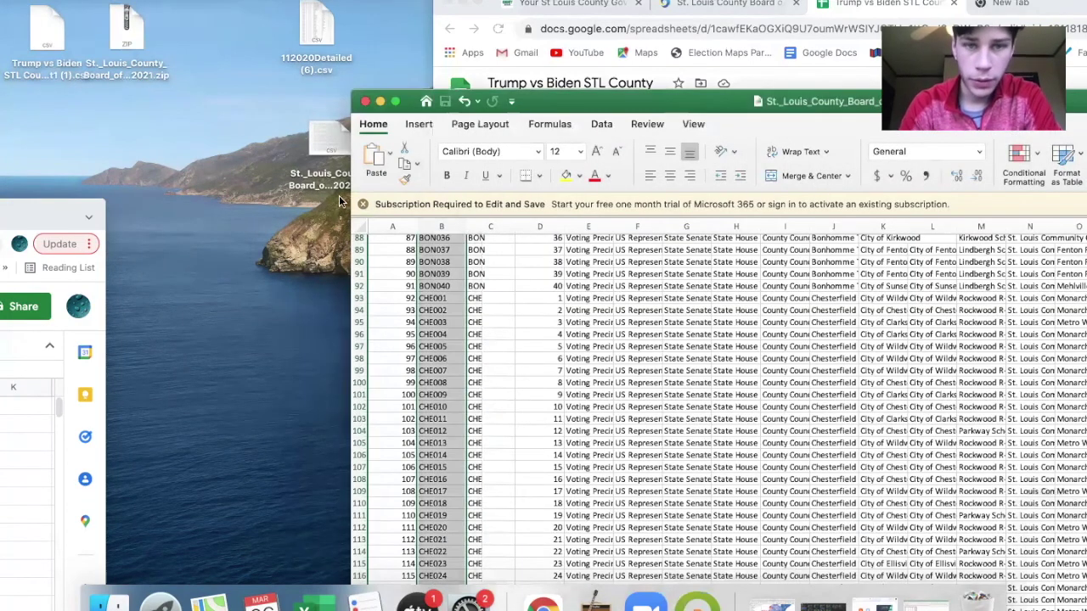
left_click(381, 101)
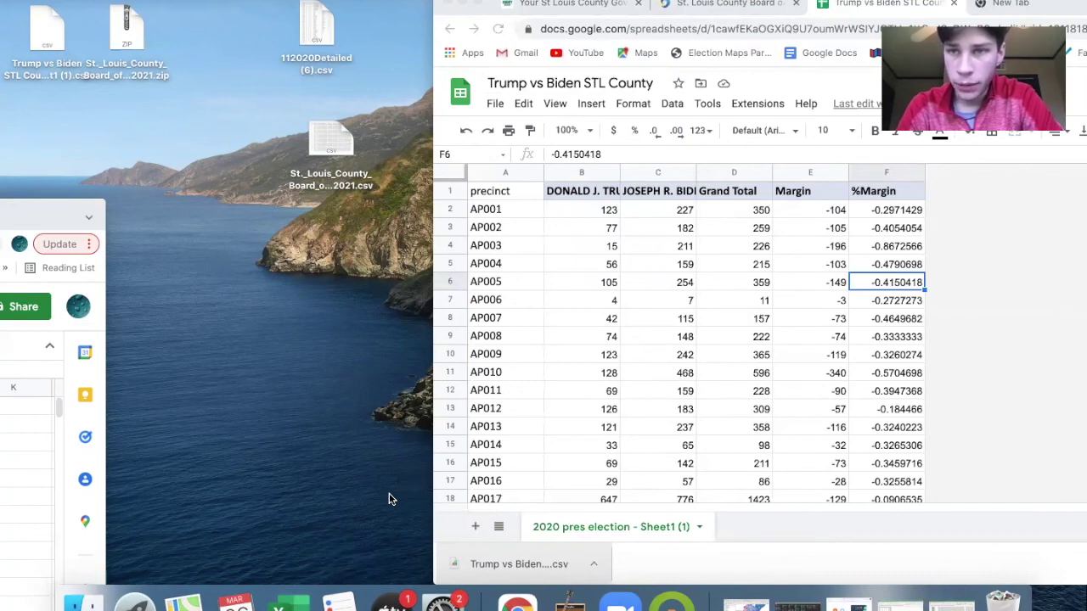
Bring the browser window back over the desktop and select the %Margin value for precinct AP001.
left_click_drag(463, 14, 71, 5)
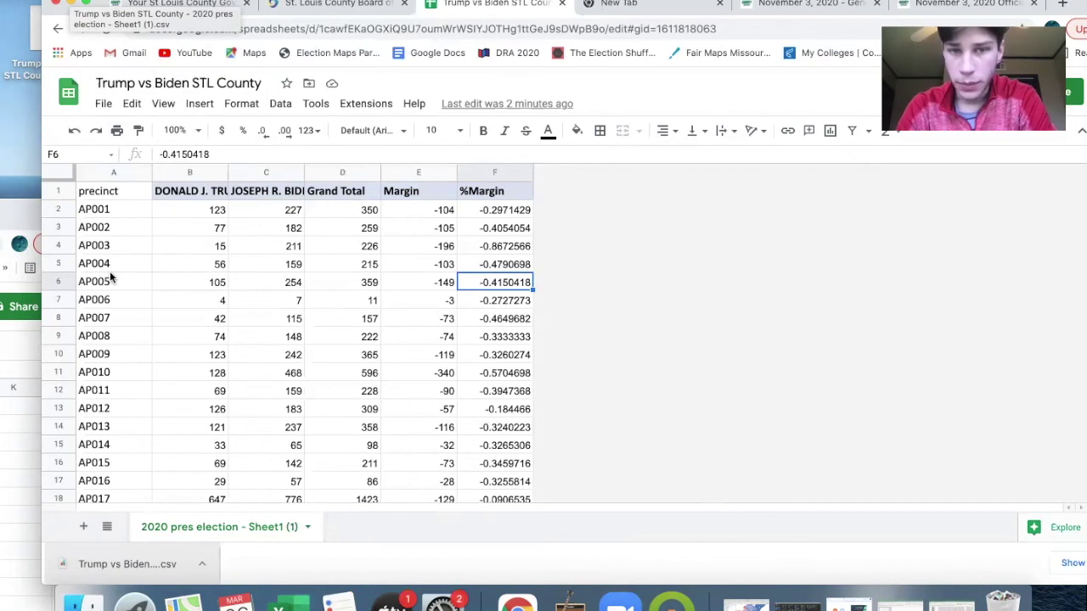
left_click(493, 213)
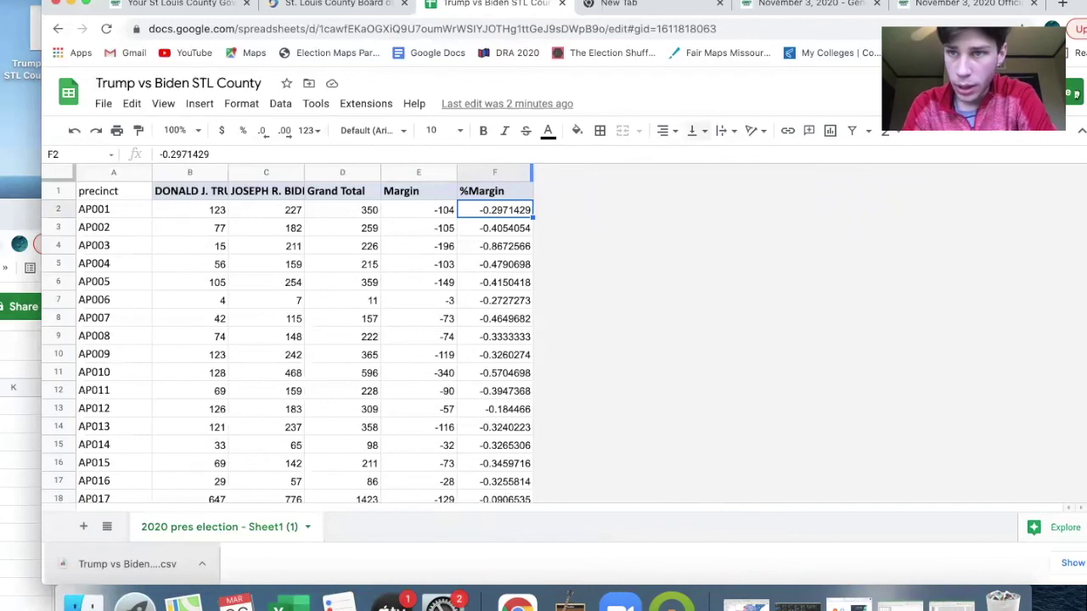
left_click_drag(1077, 4, 1059, 3)
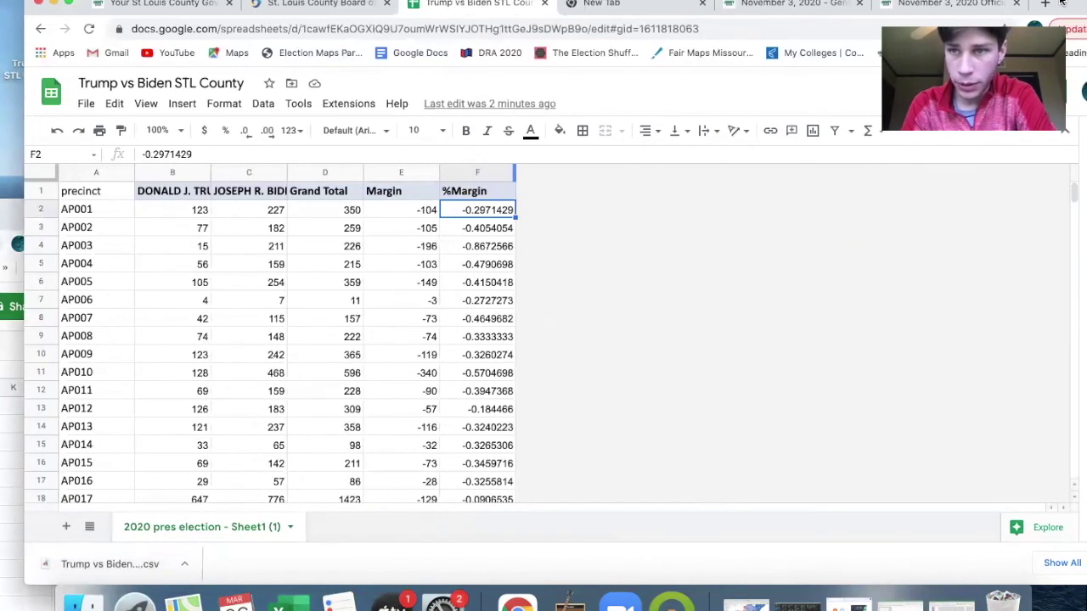
left_click_drag(1060, 3, 1044, 3)
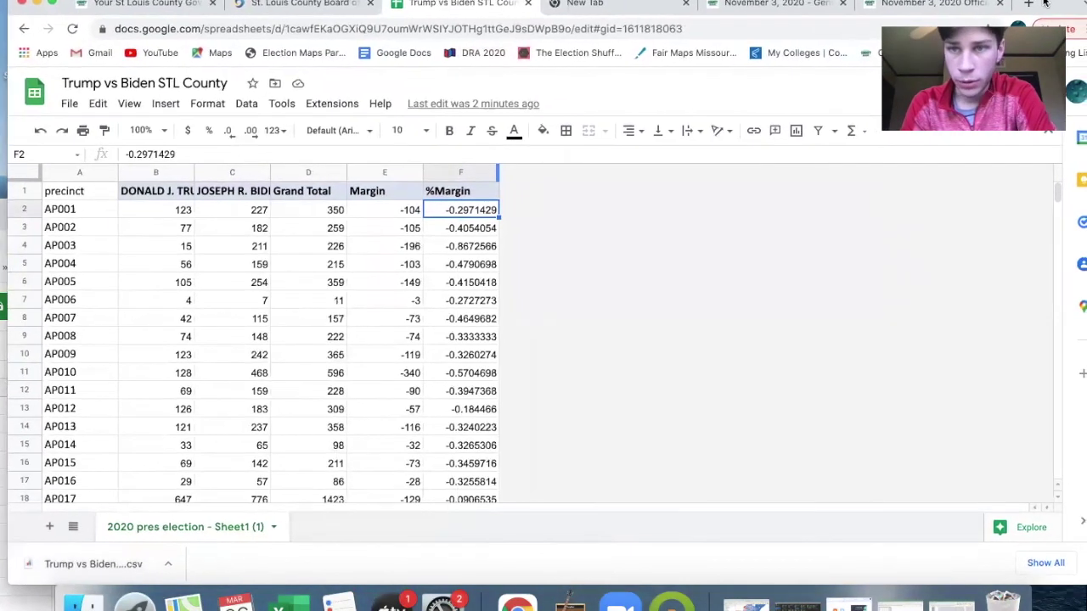